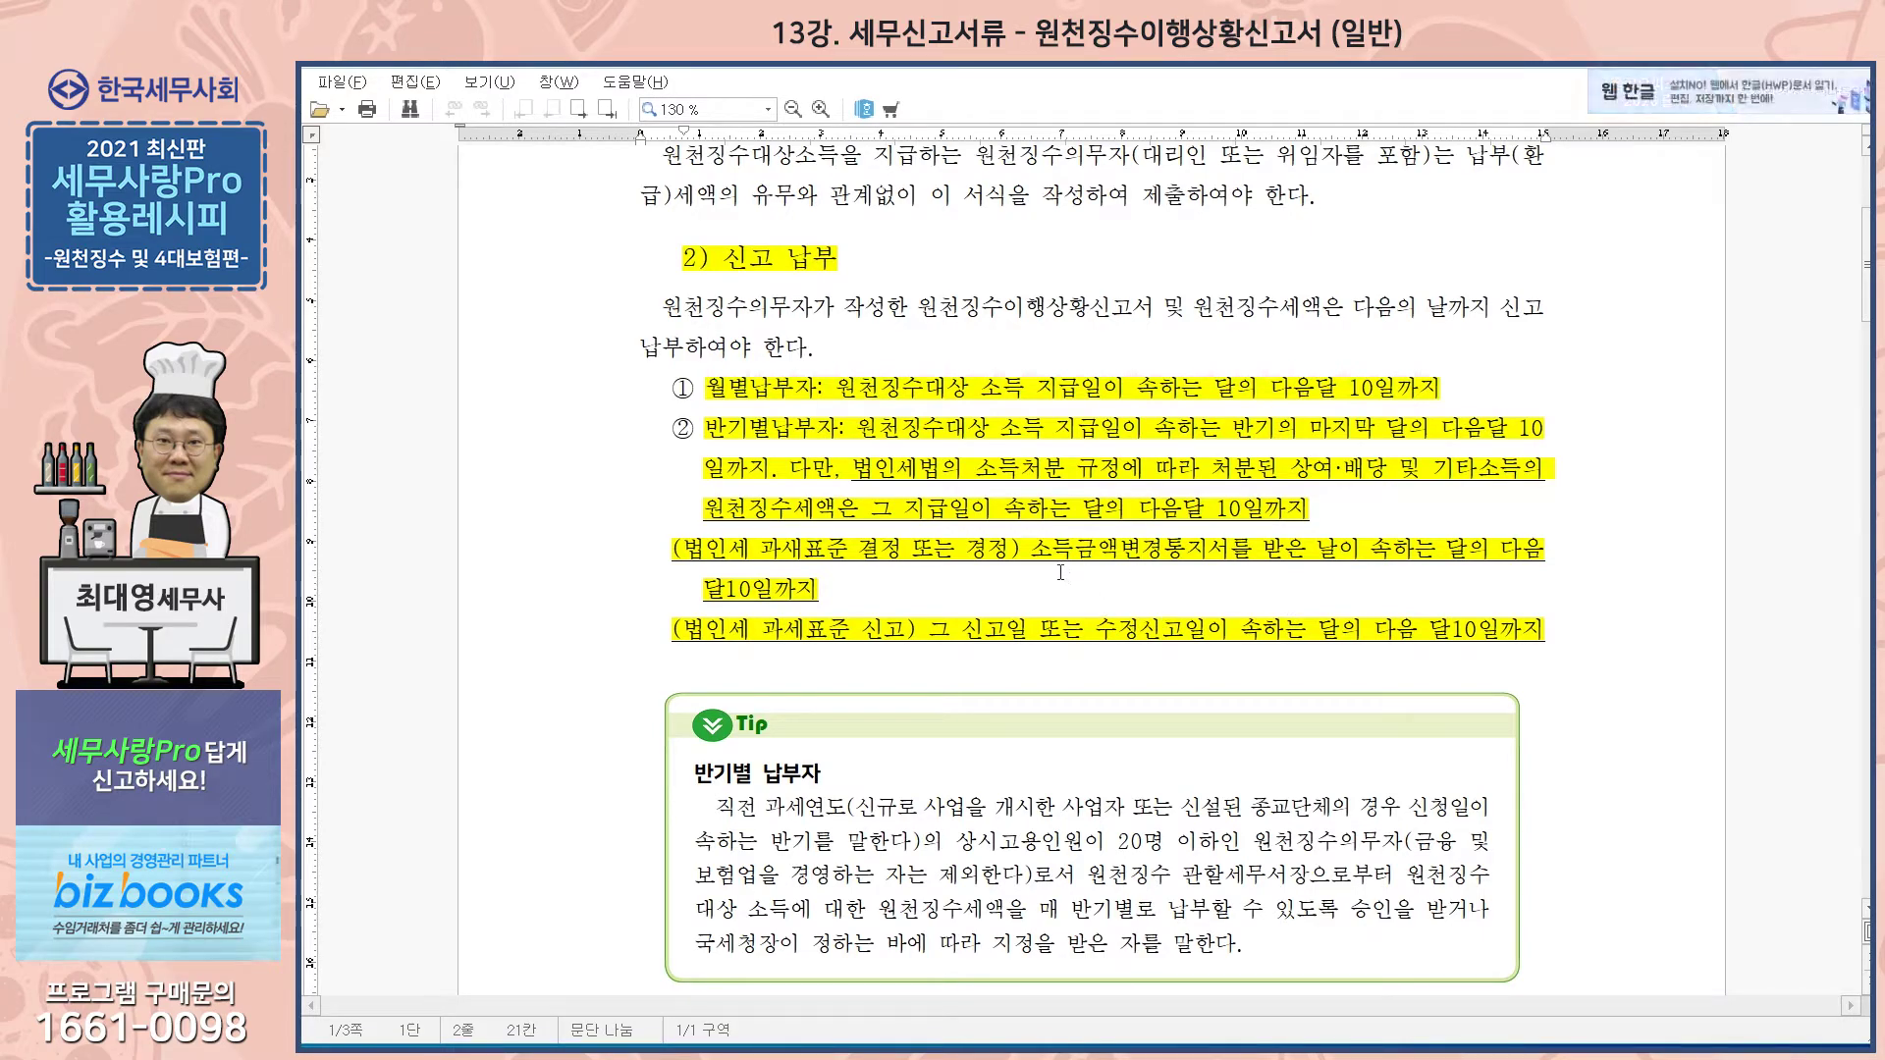
Step: Read the guide's section 3) on year-end refund claims for half-yearly filers, including its deadline table
scroll(1060, 572, down, 10)
scroll(1050, 564, down, 5)
scroll(1040, 550, up, 1)
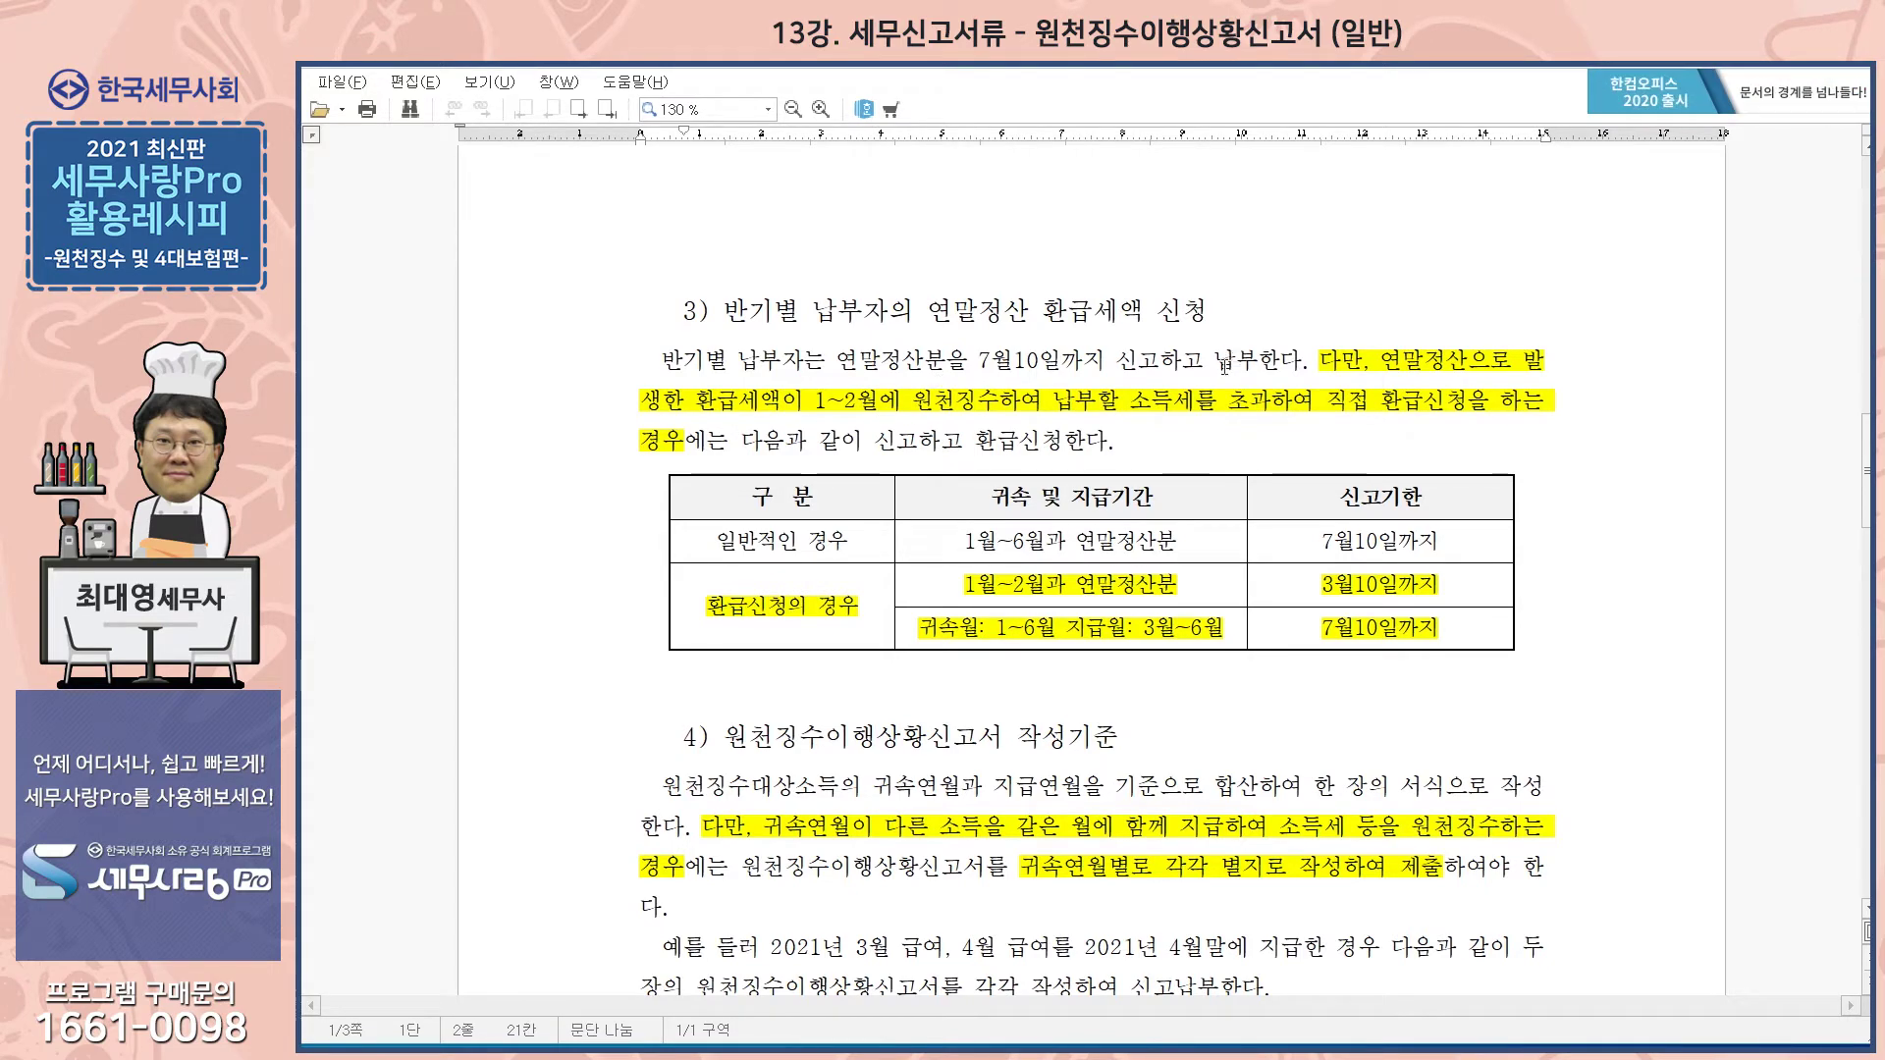
scroll(1157, 390, down, 2)
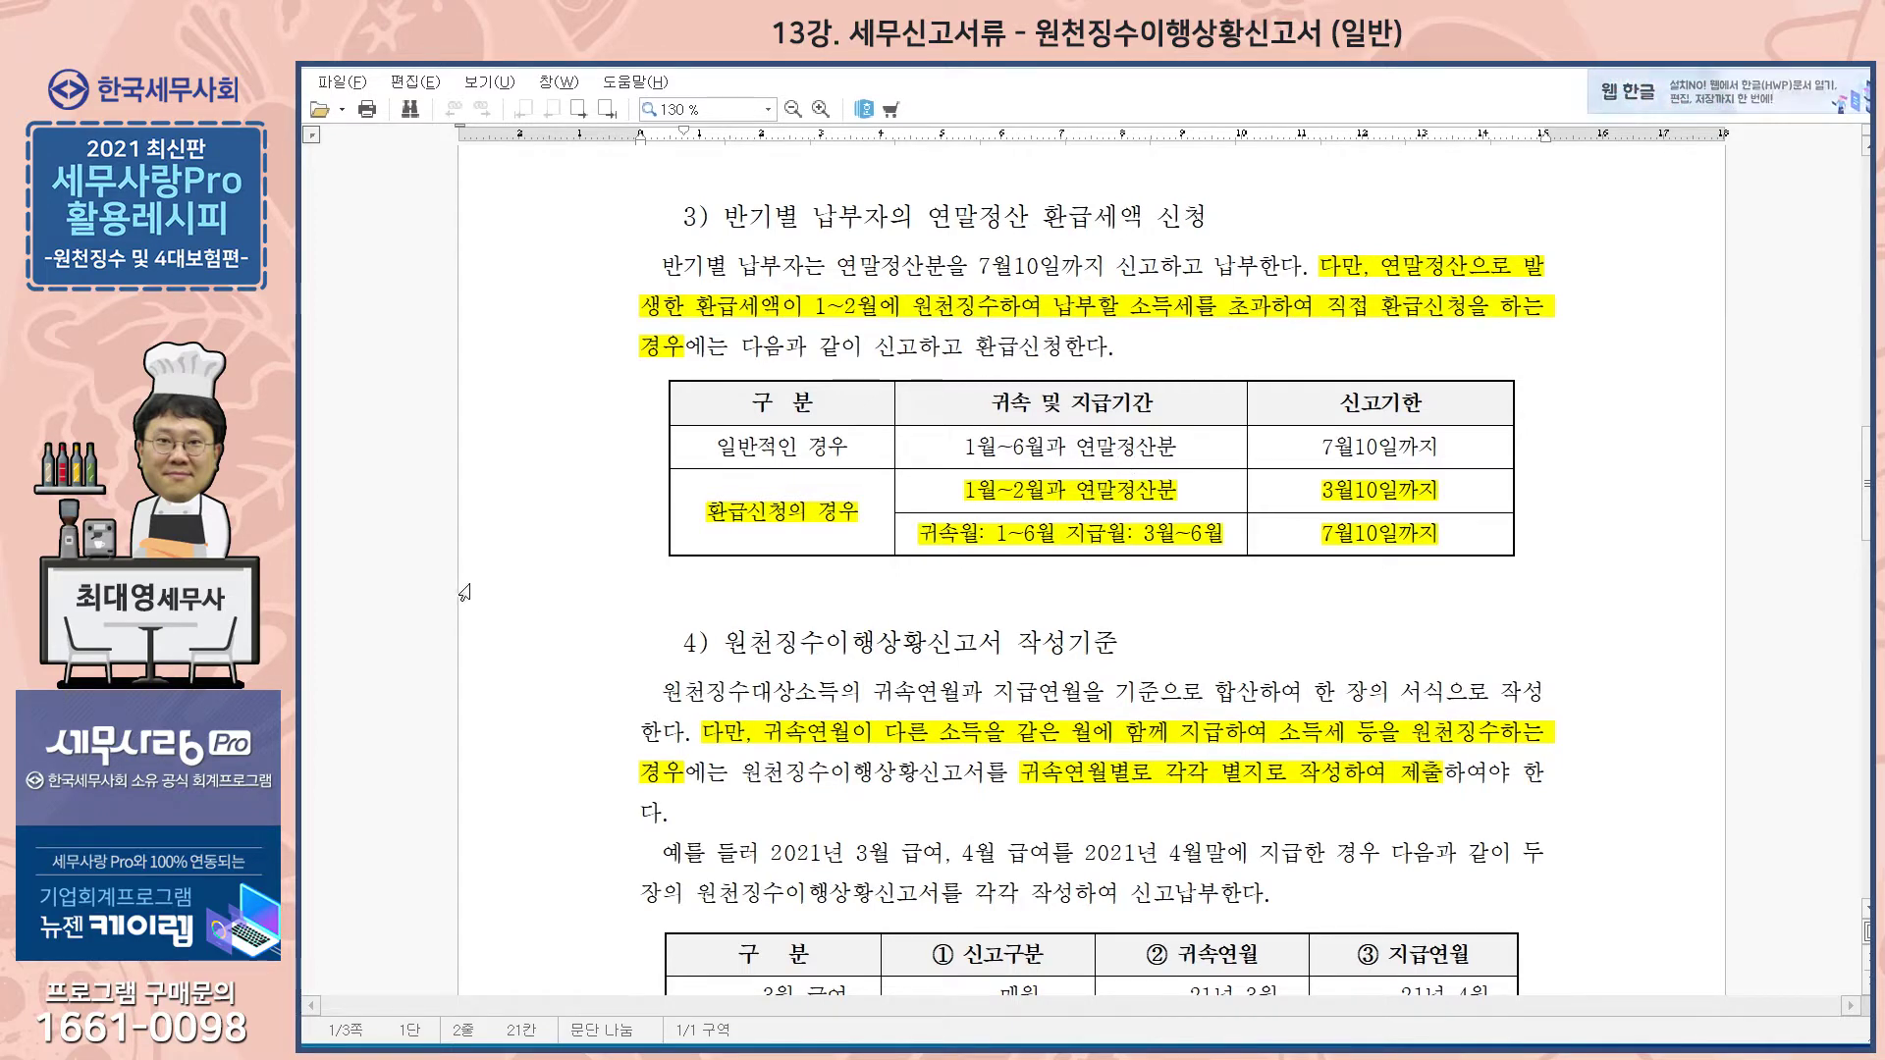
Step: Switch to 세무사랑Pro's 원천징수이행상황신고서 and examine its 귀속기간 and 지급기간 month fields, and return to the guide
key(alt+Tab)
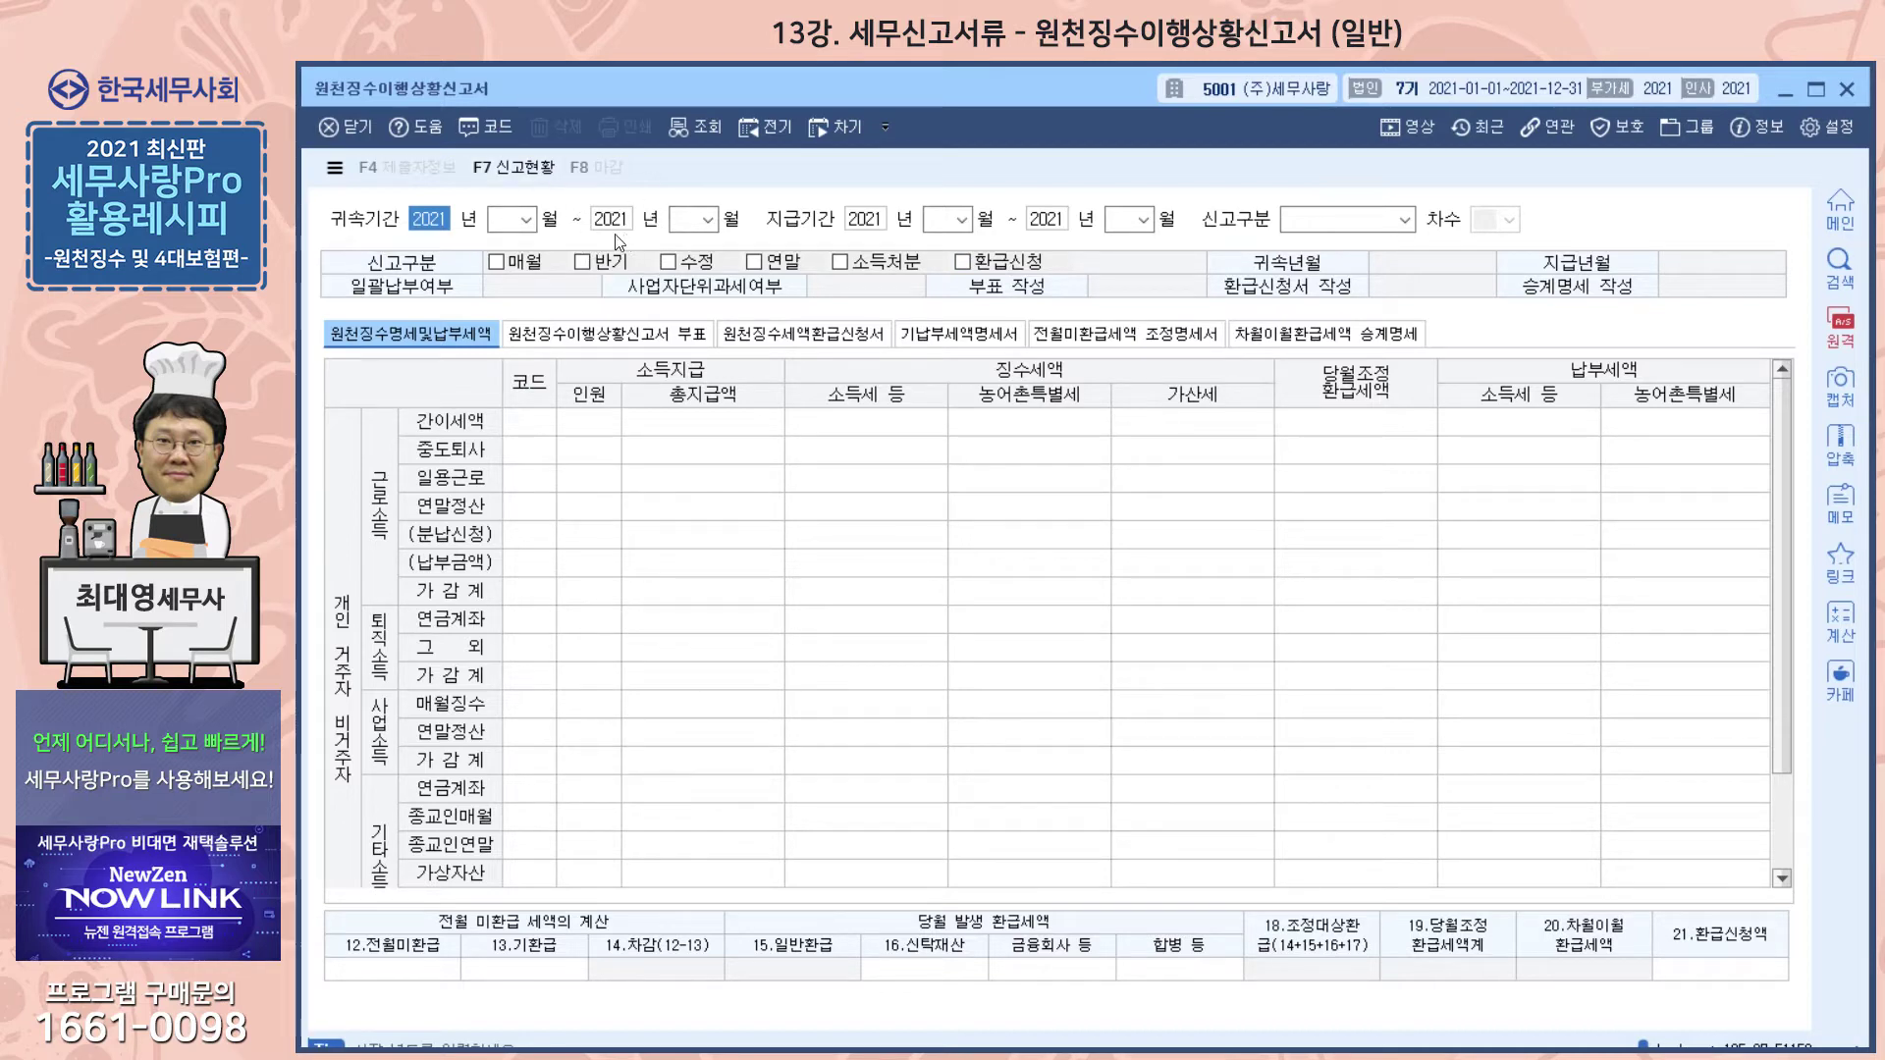
click(684, 221)
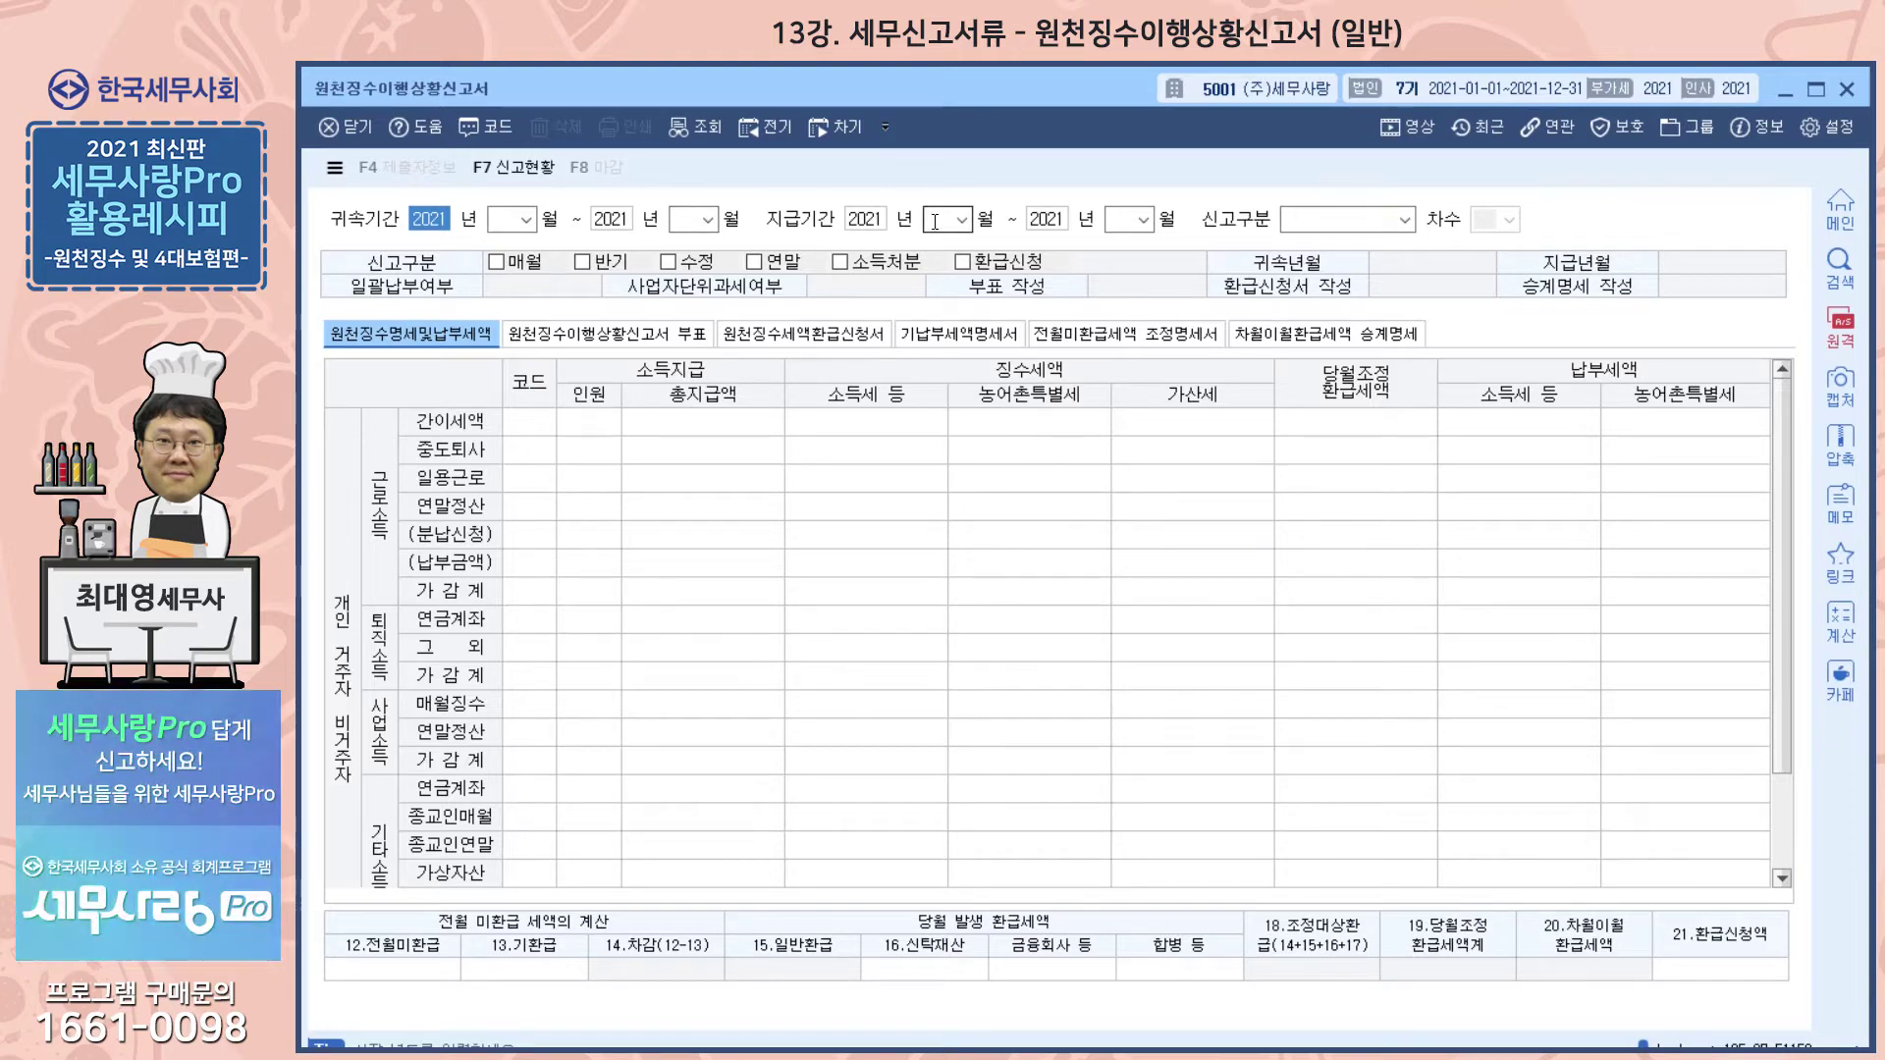
click(1139, 222)
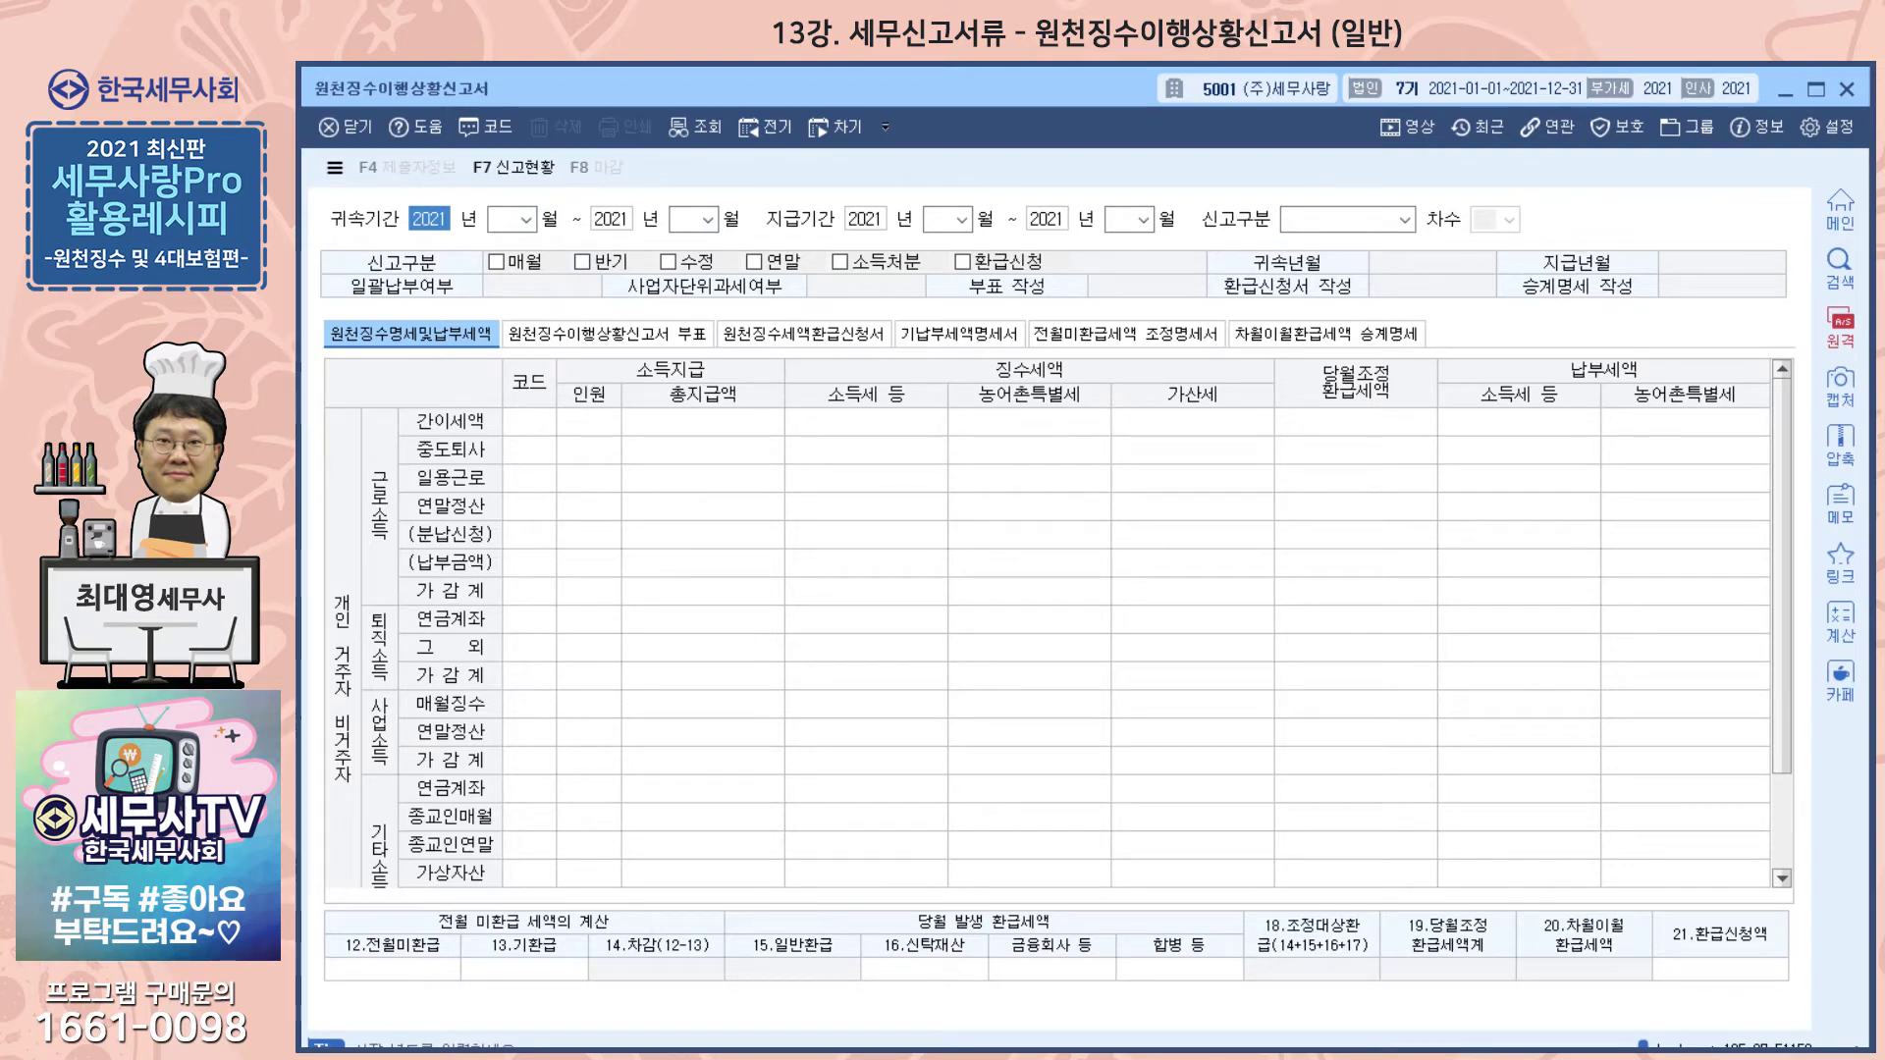
key(alt+Tab)
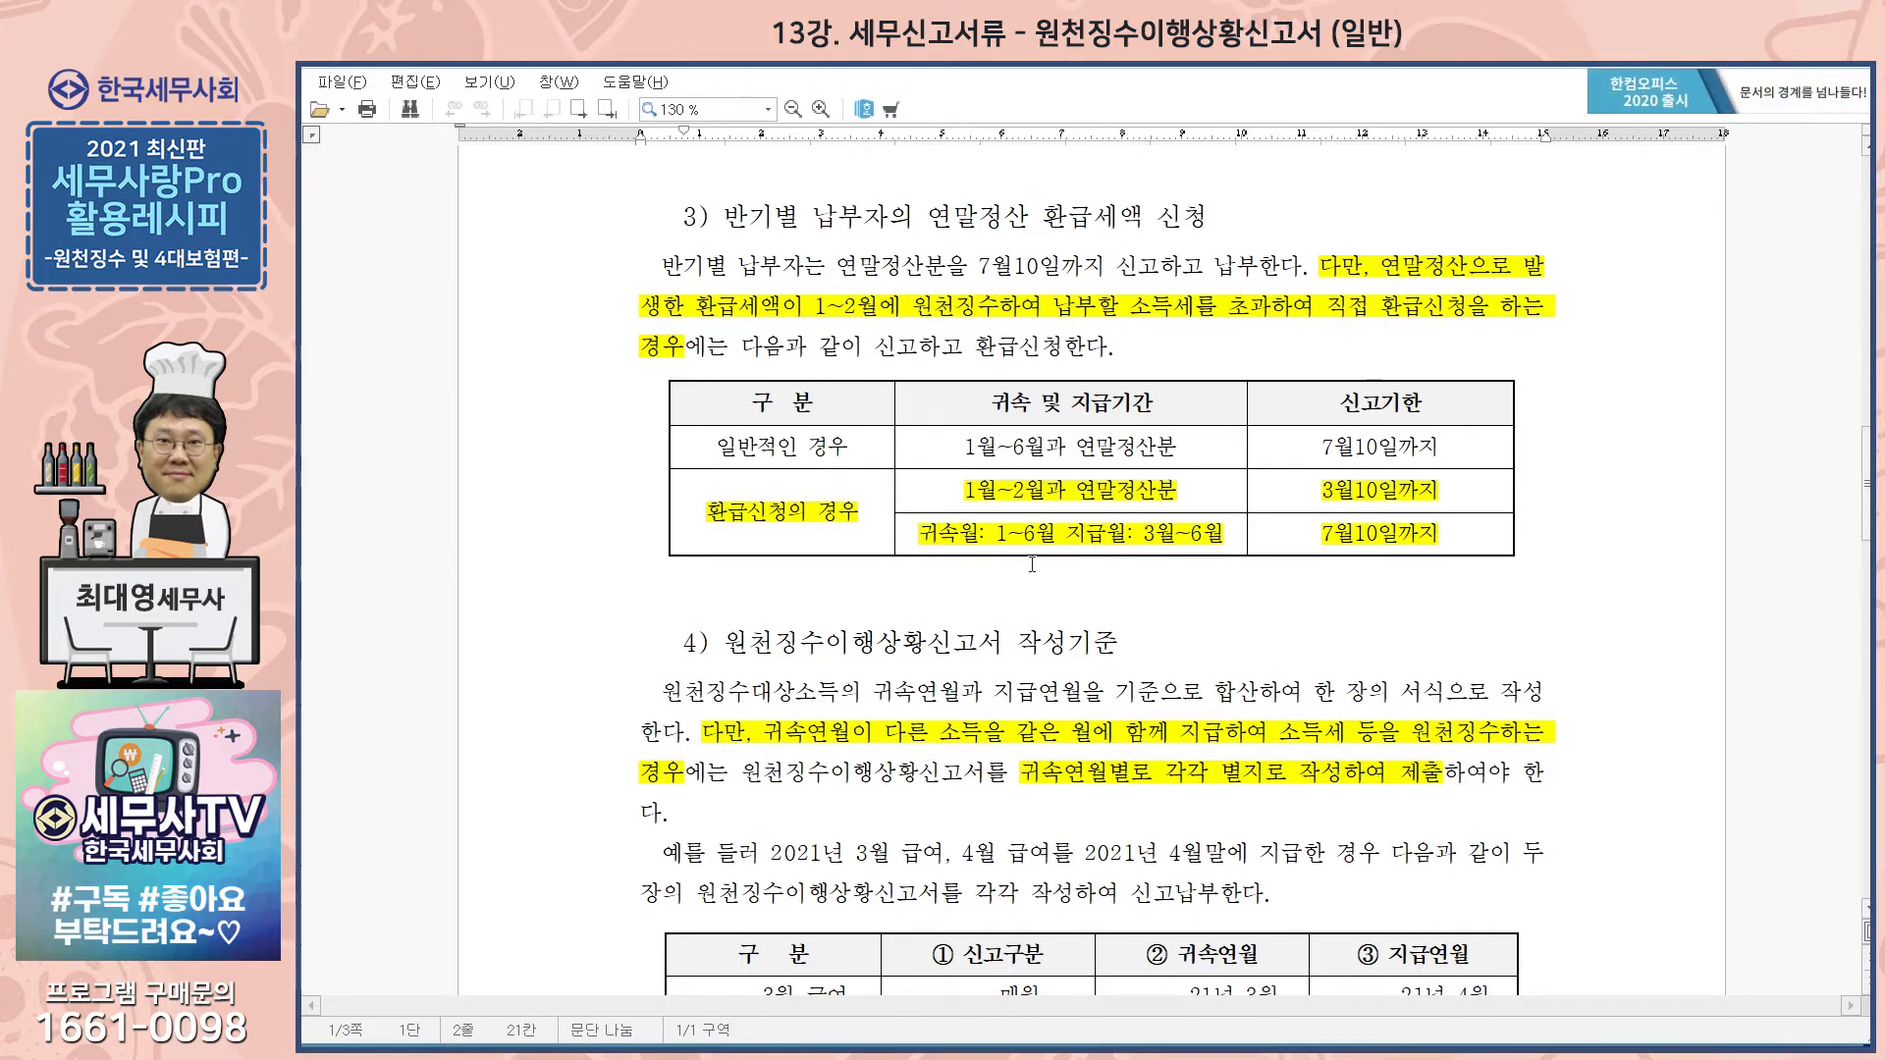
Step: Examine the guide's section 4) 작성기준 and its March and April salary example alongside the withholding report form
scroll(1030, 563, down, 4)
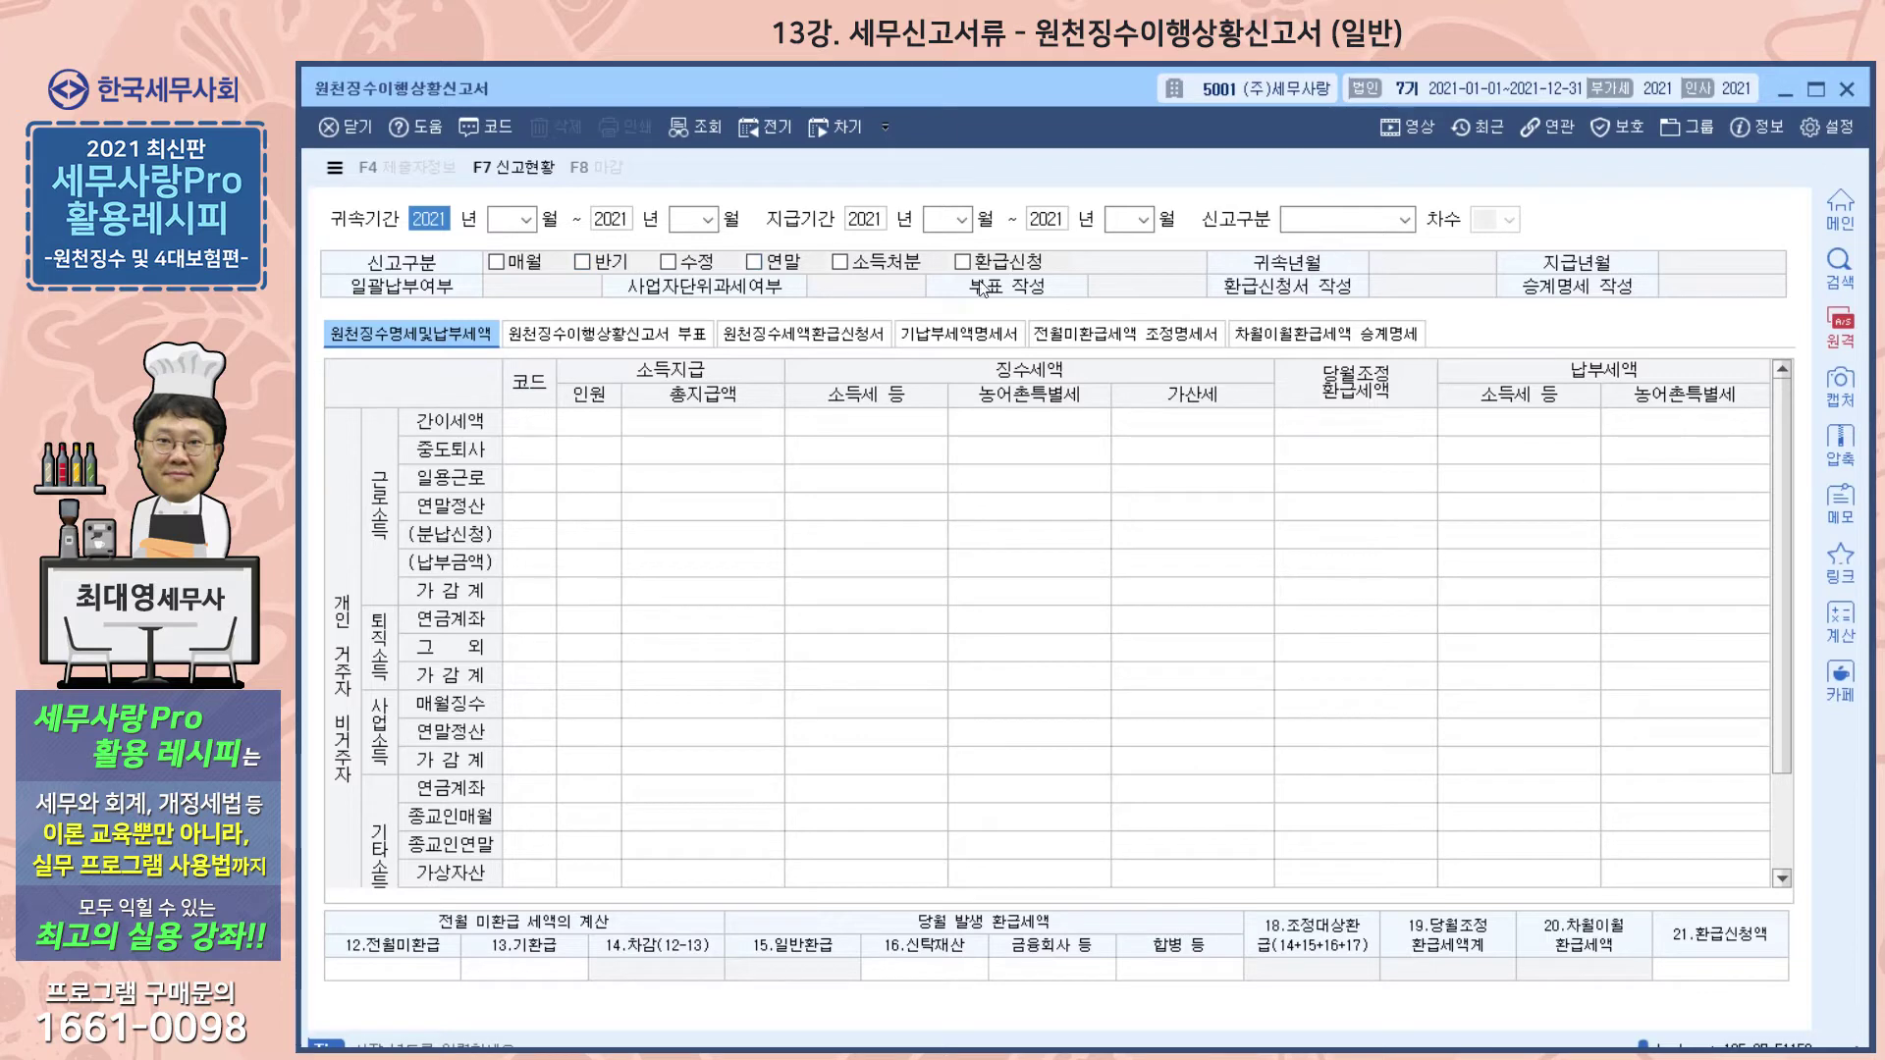
key(alt+Tab)
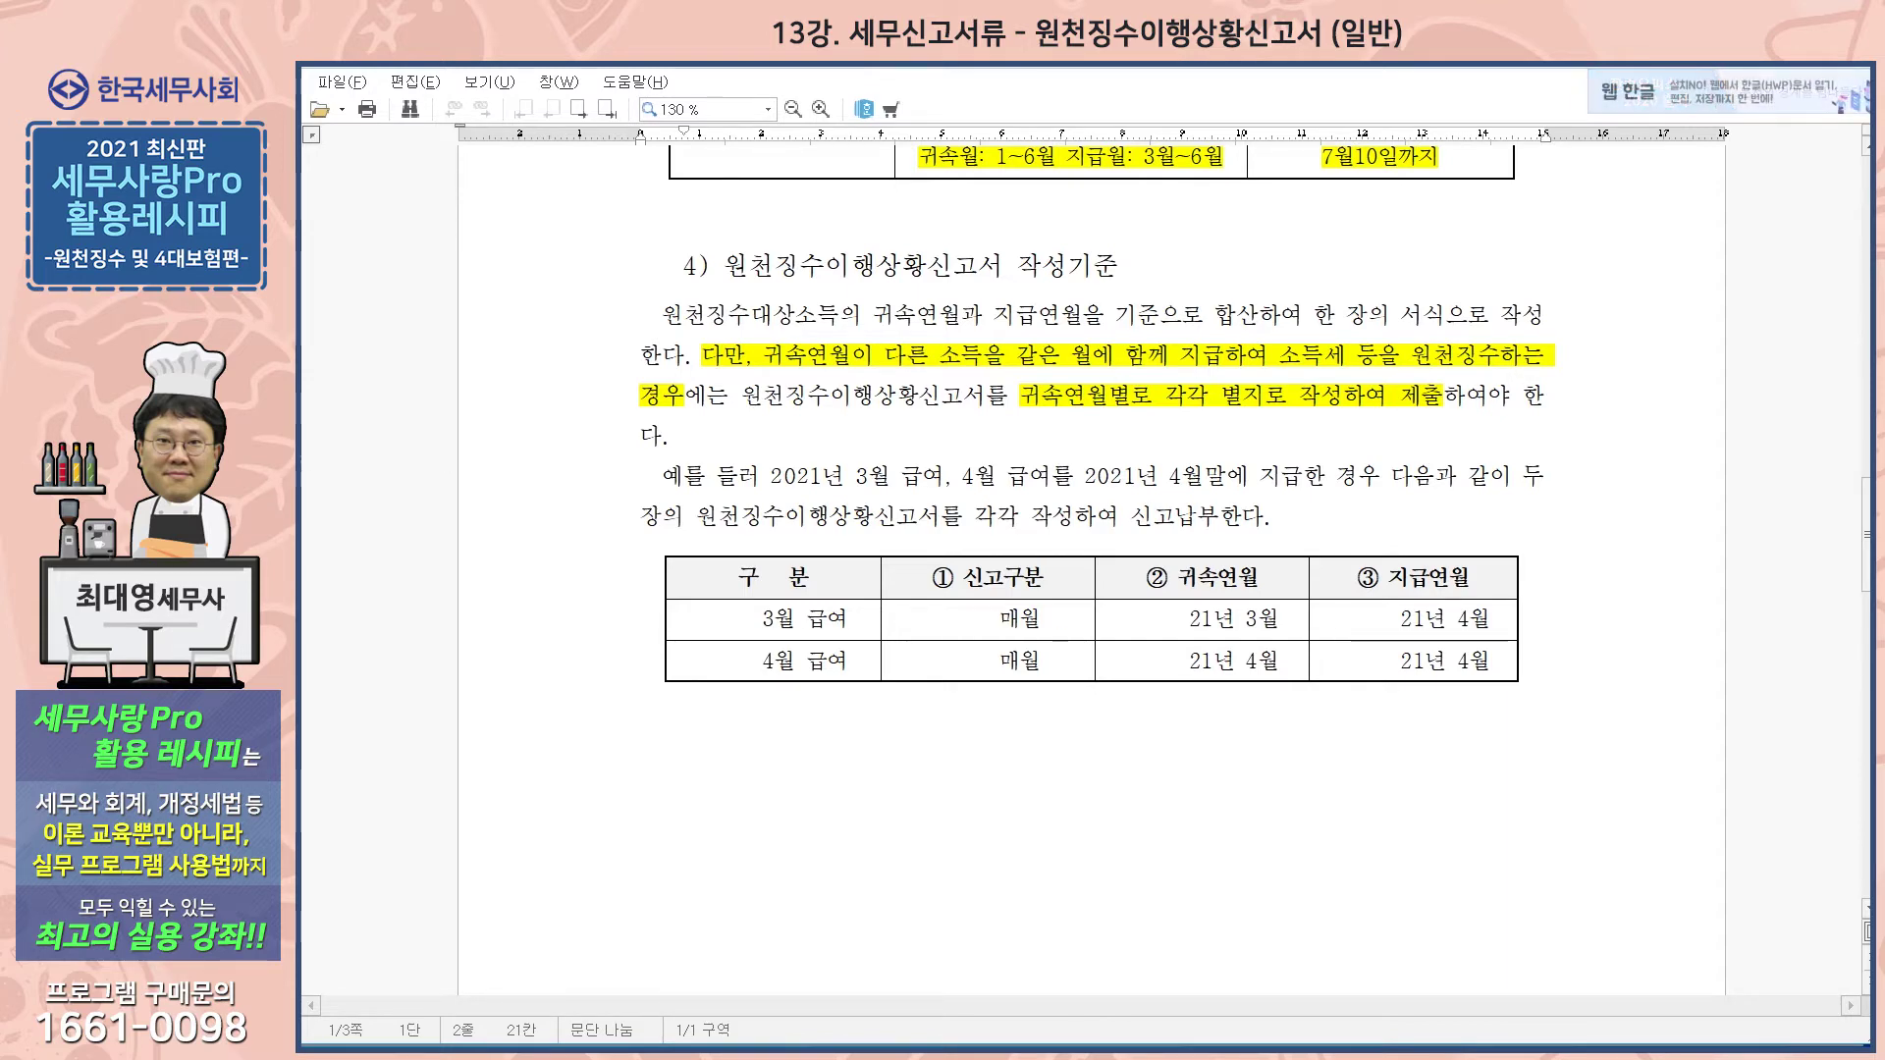
key(alt+Tab)
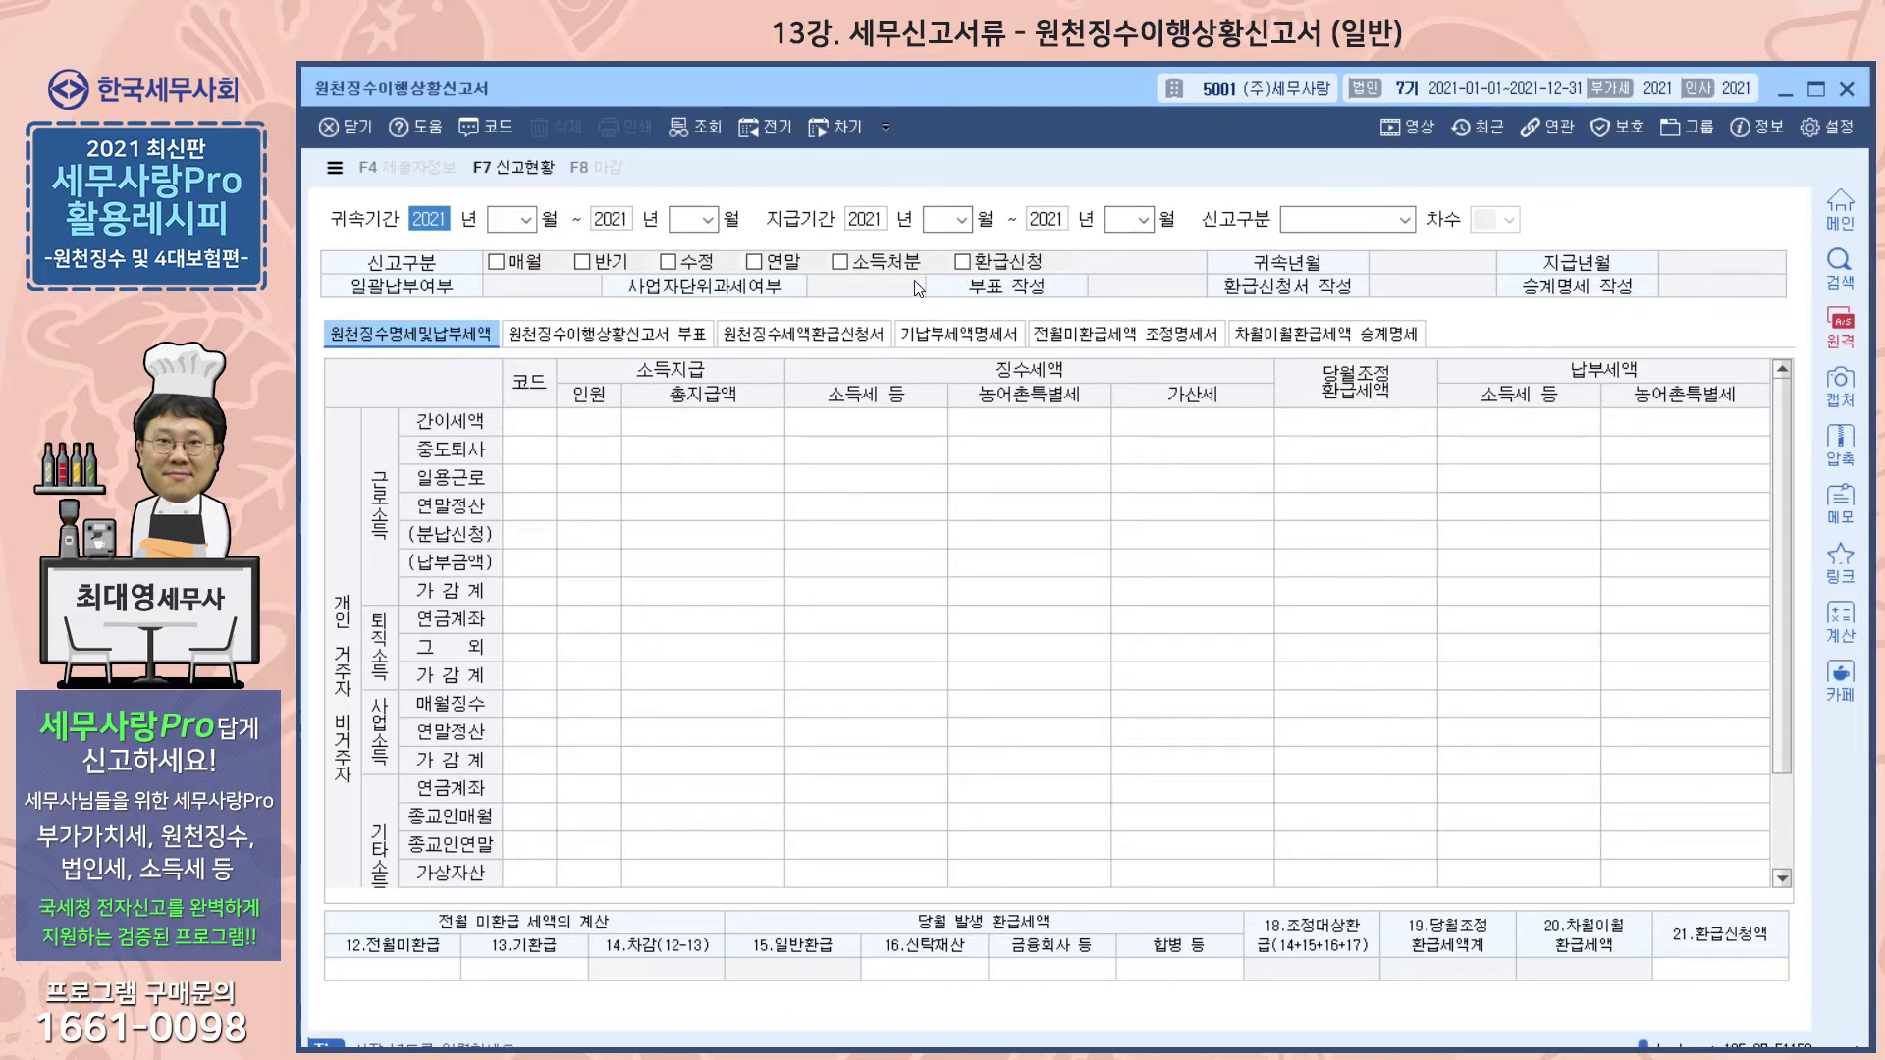
key(alt+Tab)
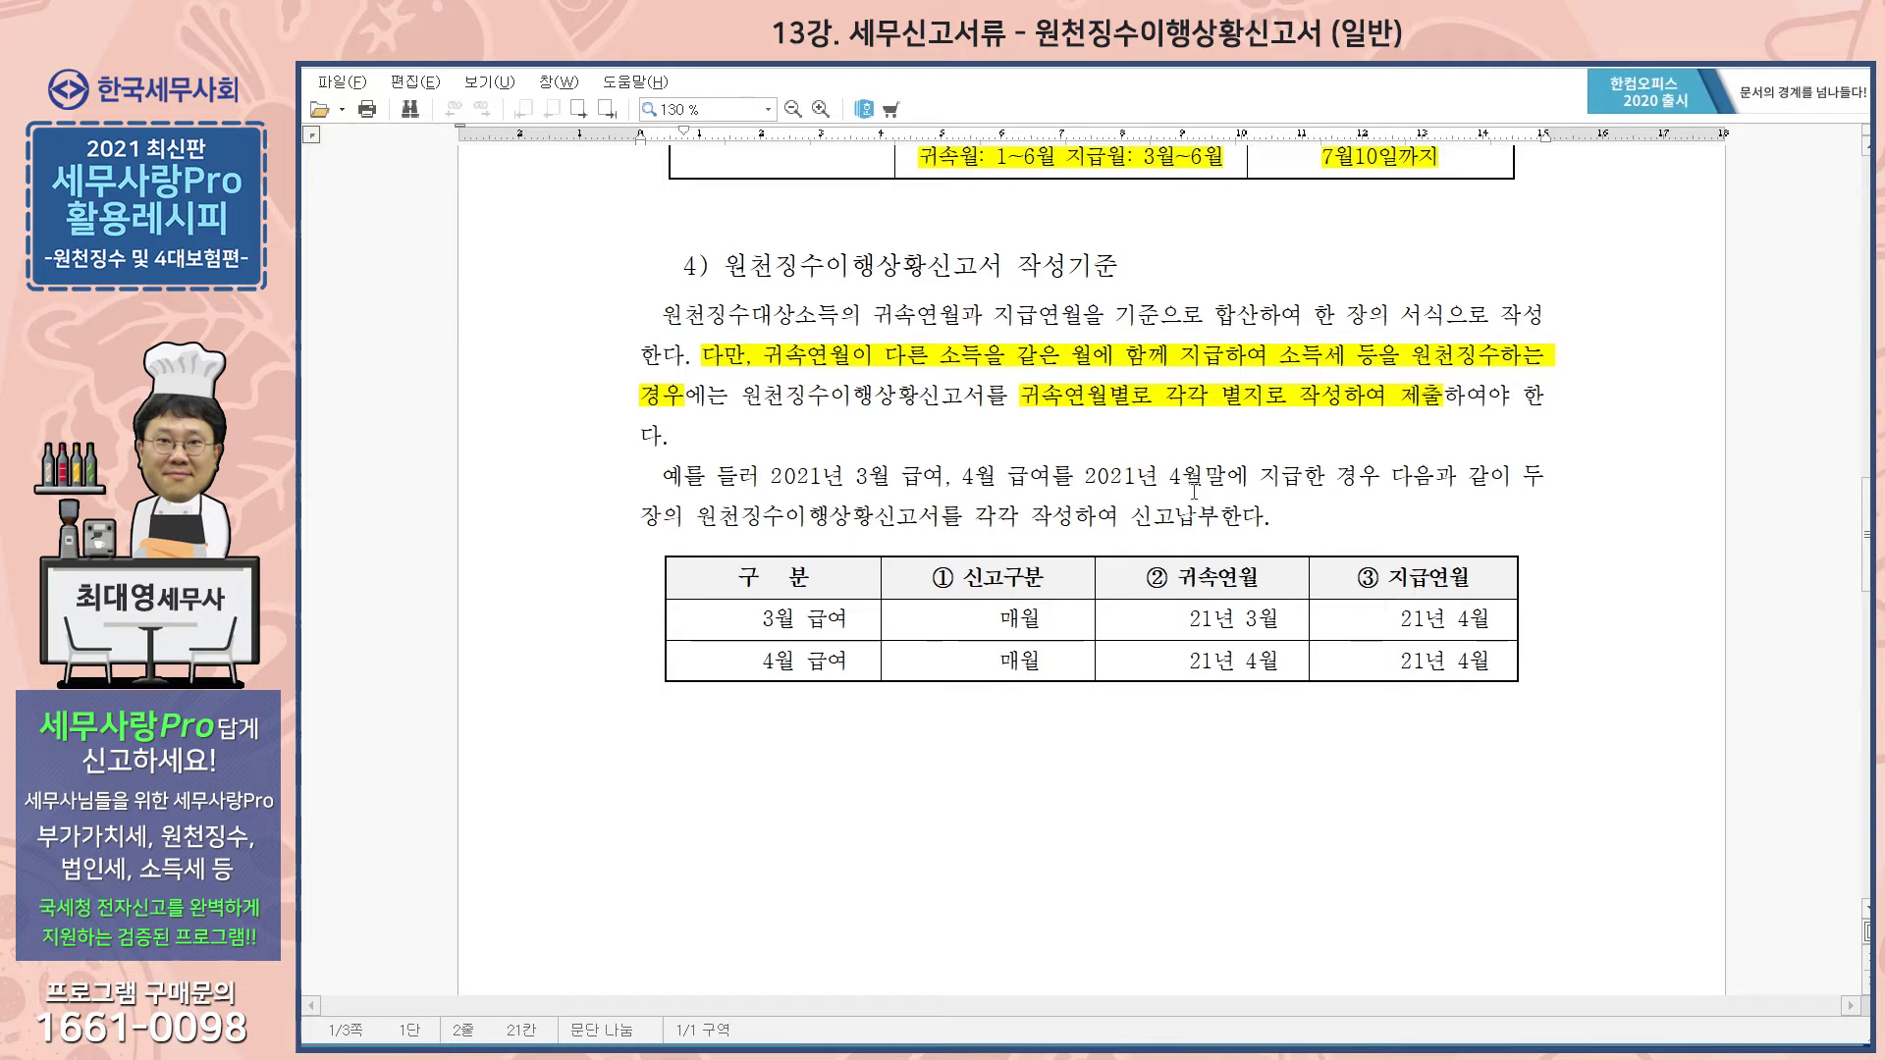
click(857, 478)
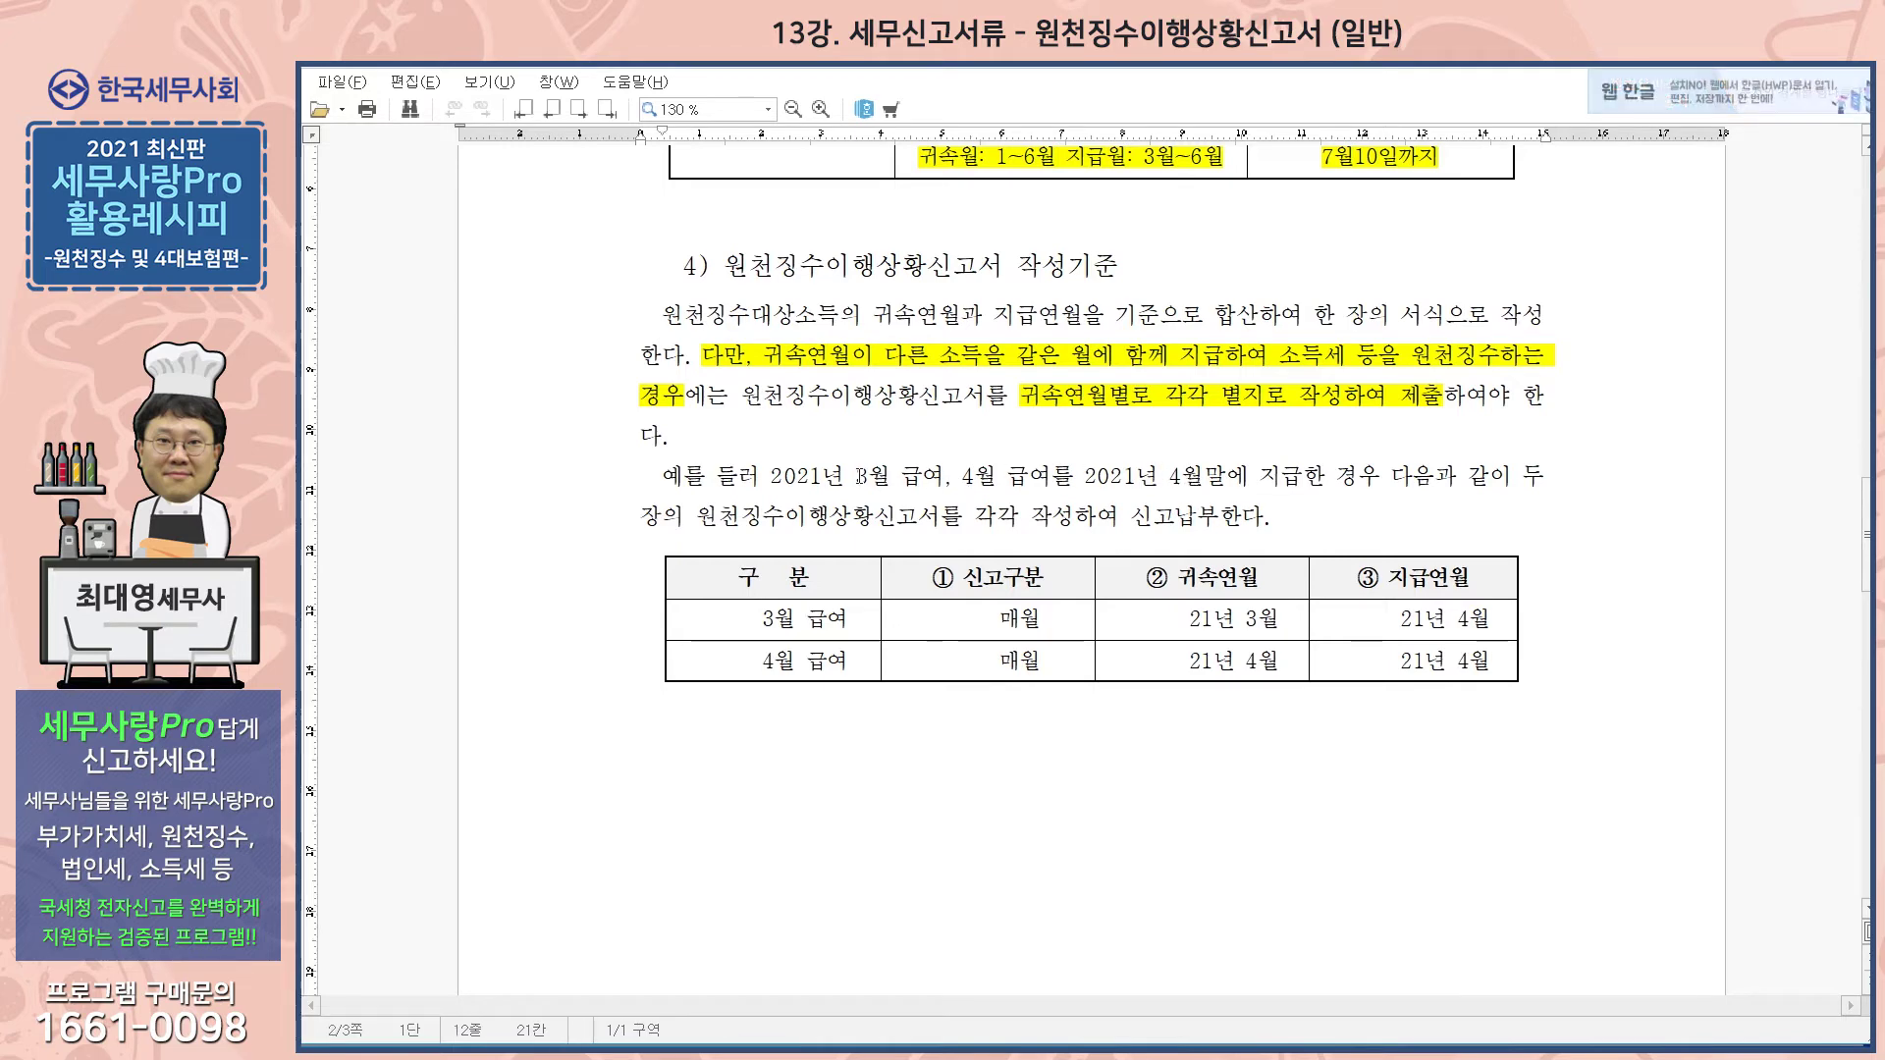
click(1179, 477)
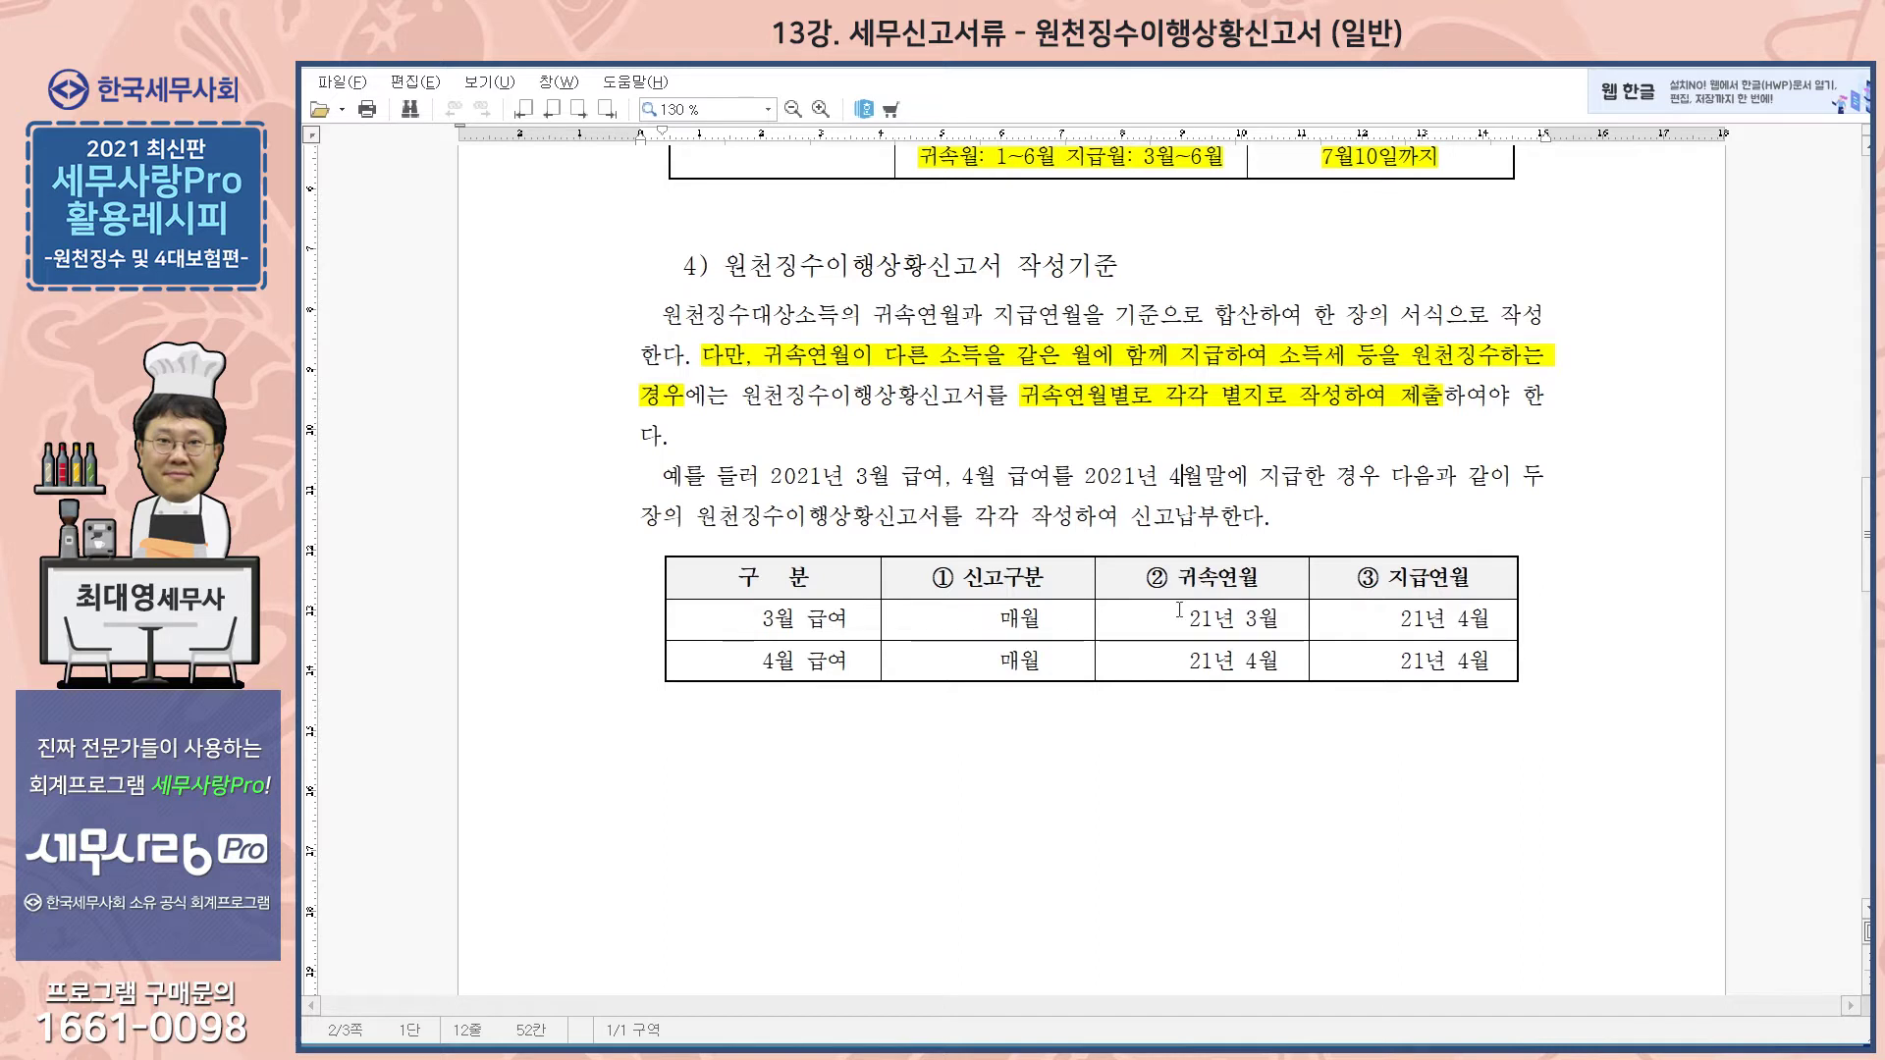
click(1233, 622)
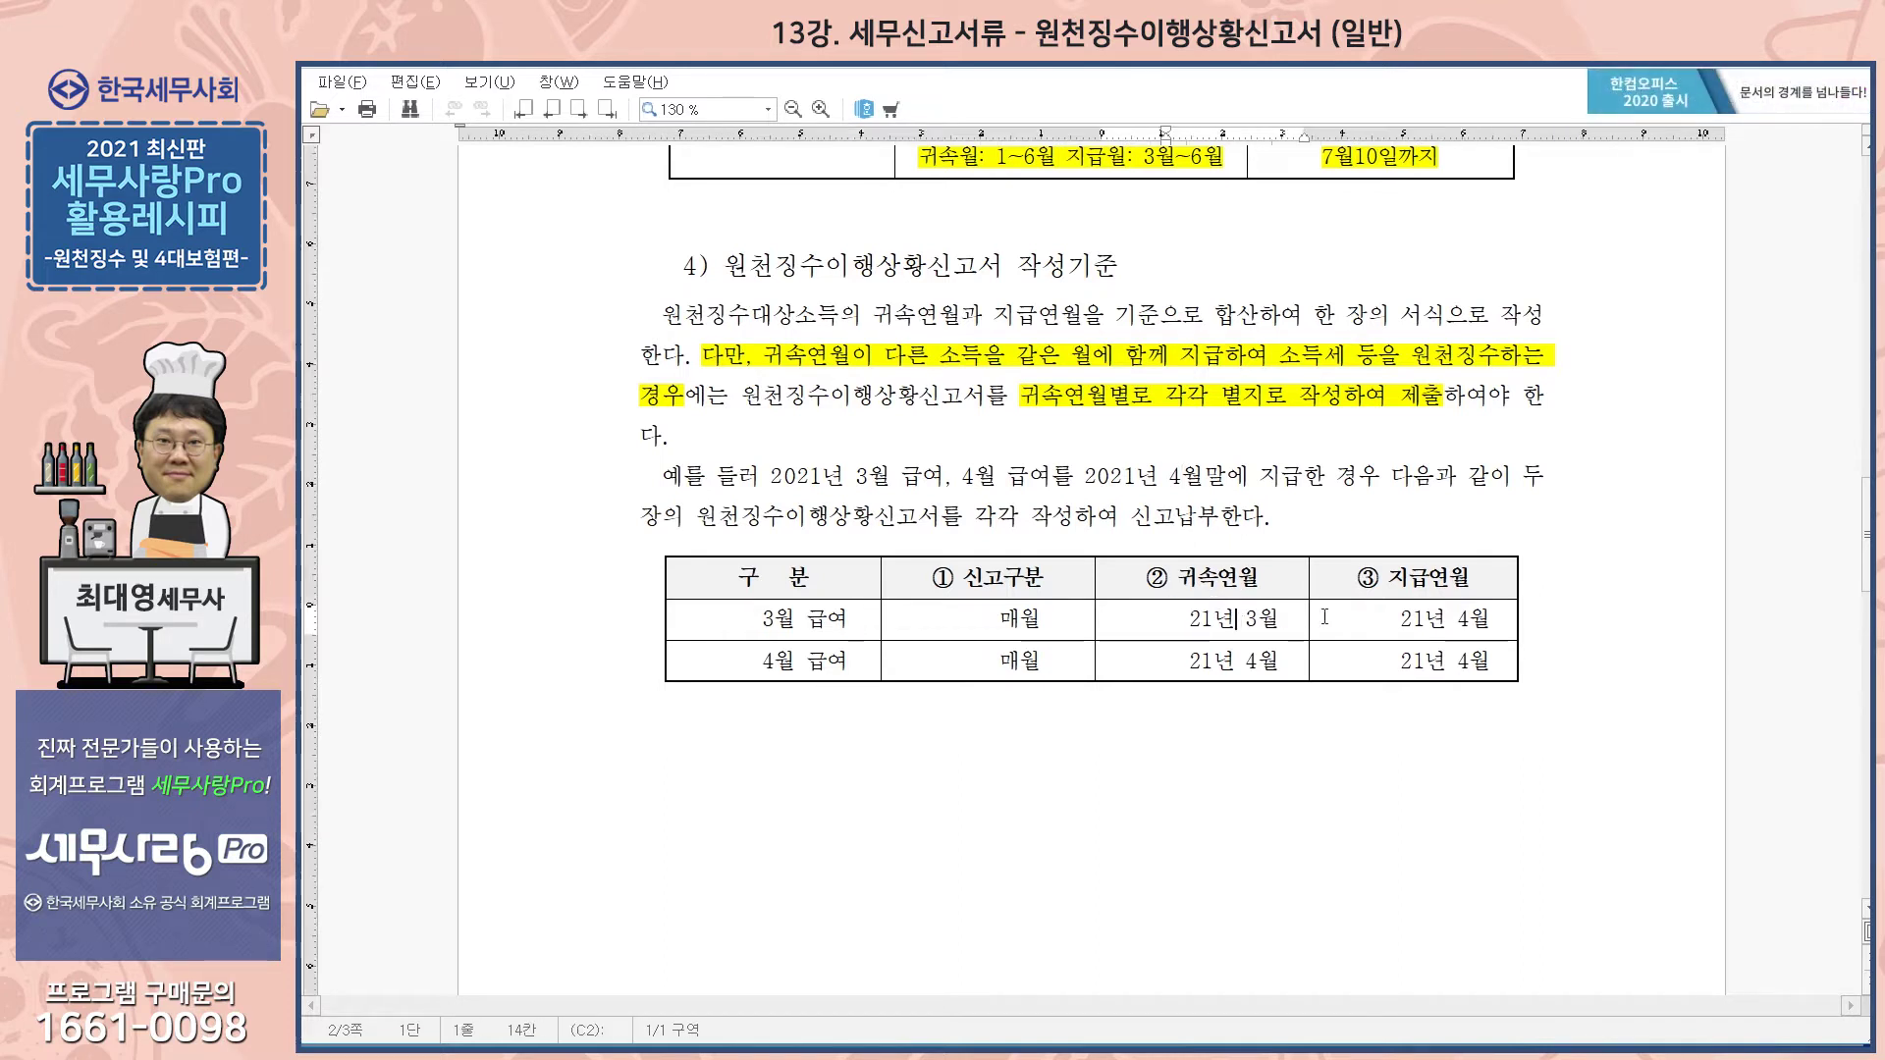
click(1286, 656)
click(1447, 660)
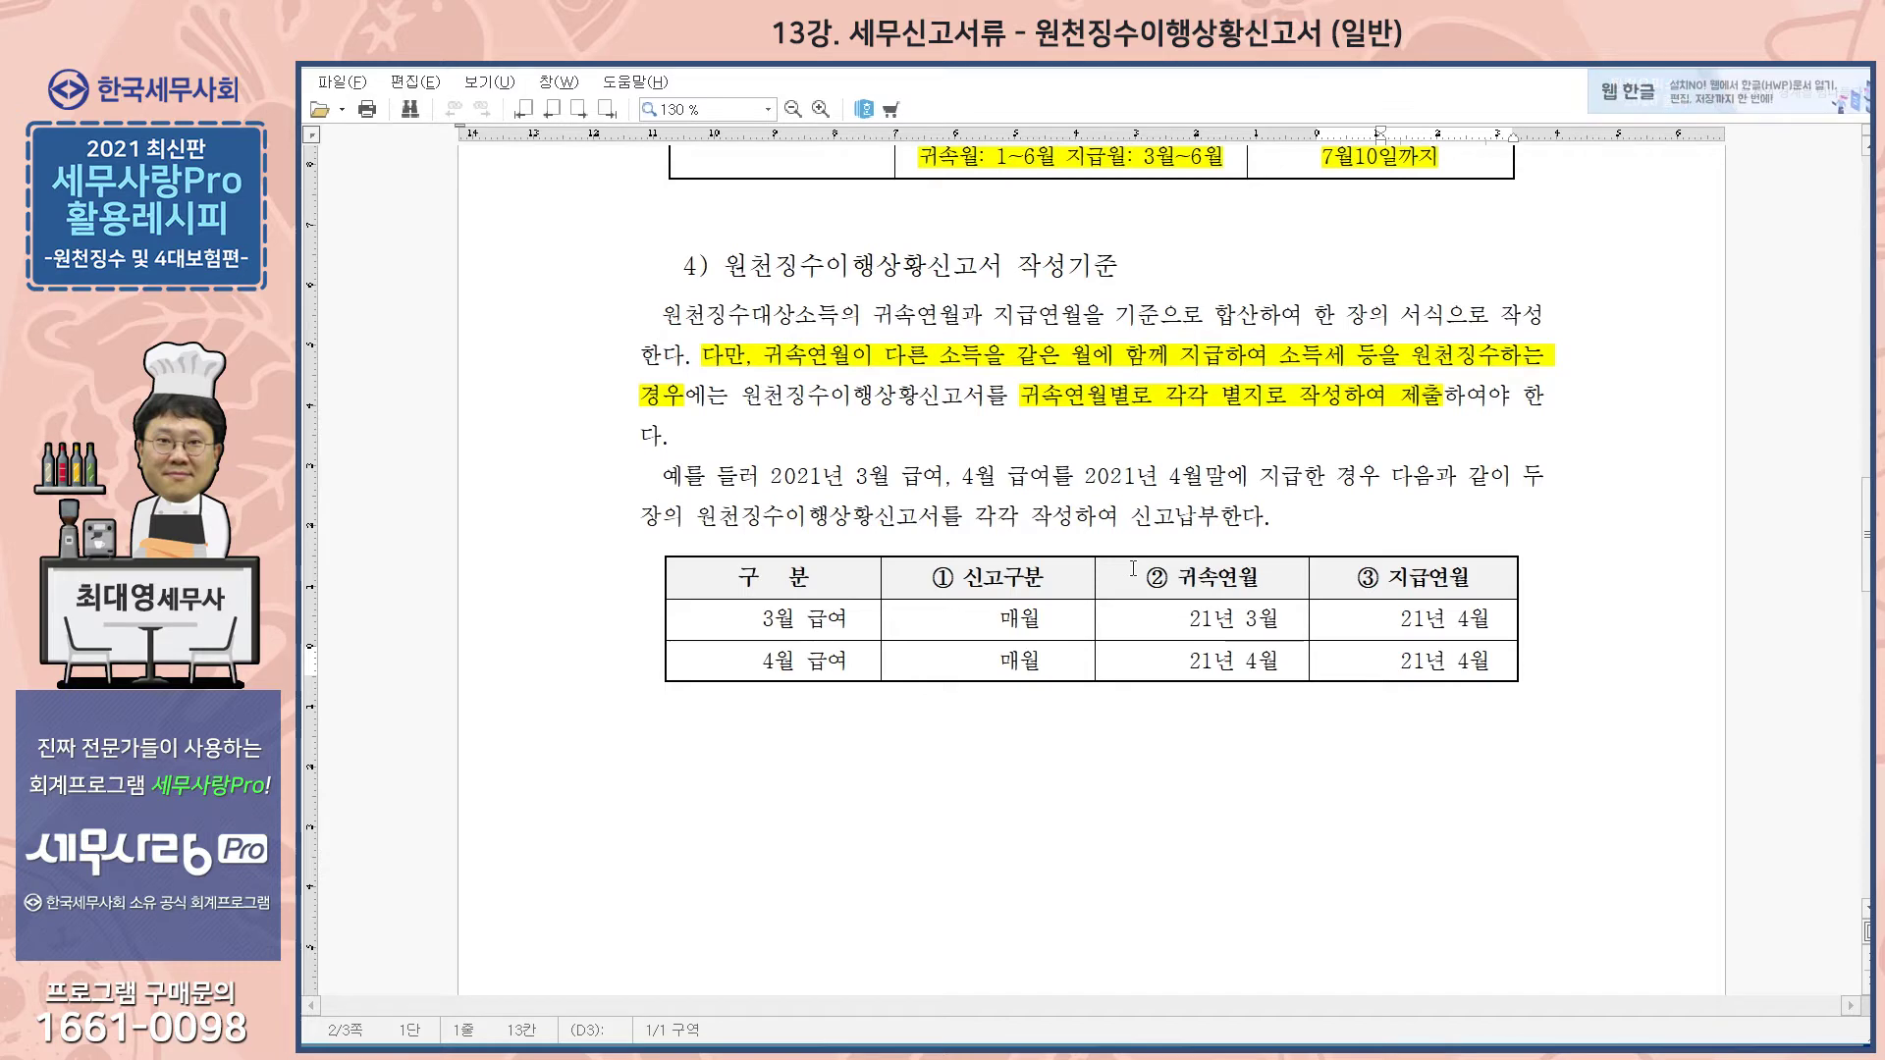
Step: Read the guide's section 5) 기본사항 작성방법, starting with the 신고구분 table
scroll(1130, 550, down, 2)
scroll(1130, 565, down, 15)
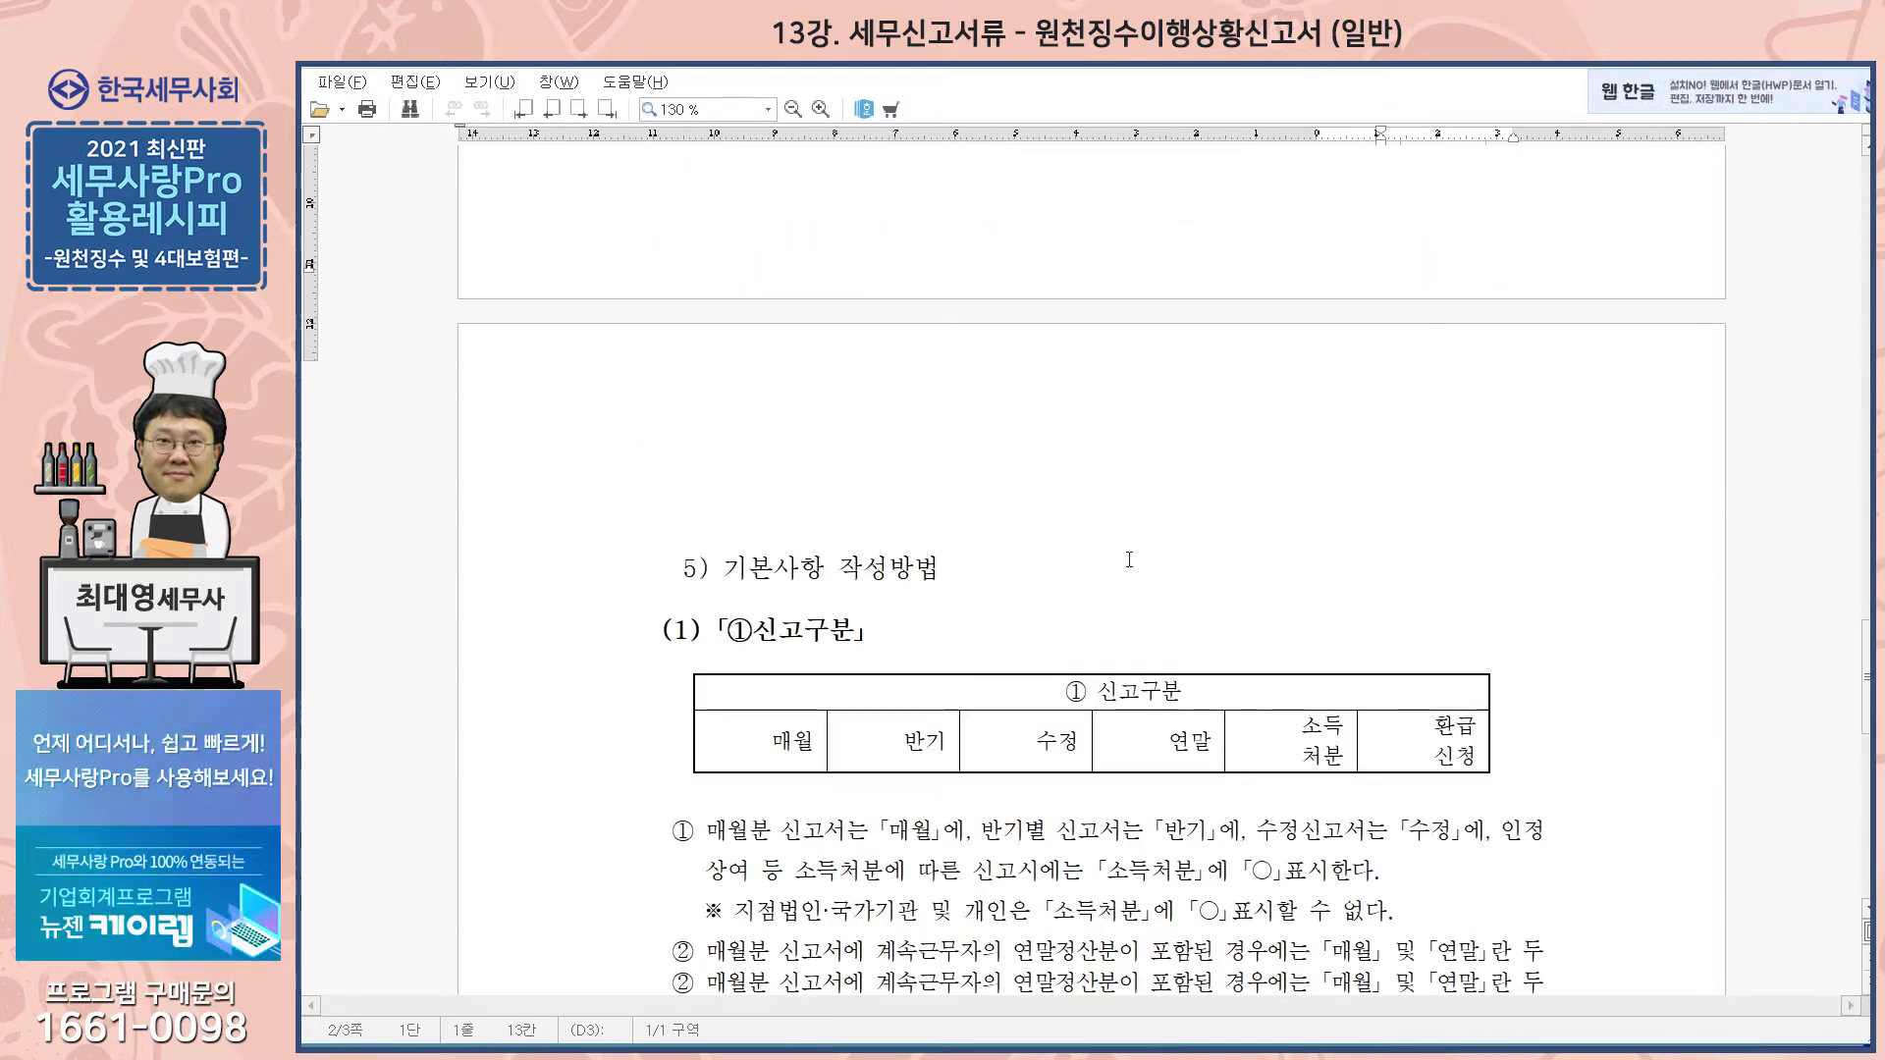
scroll(1129, 558, up, 1)
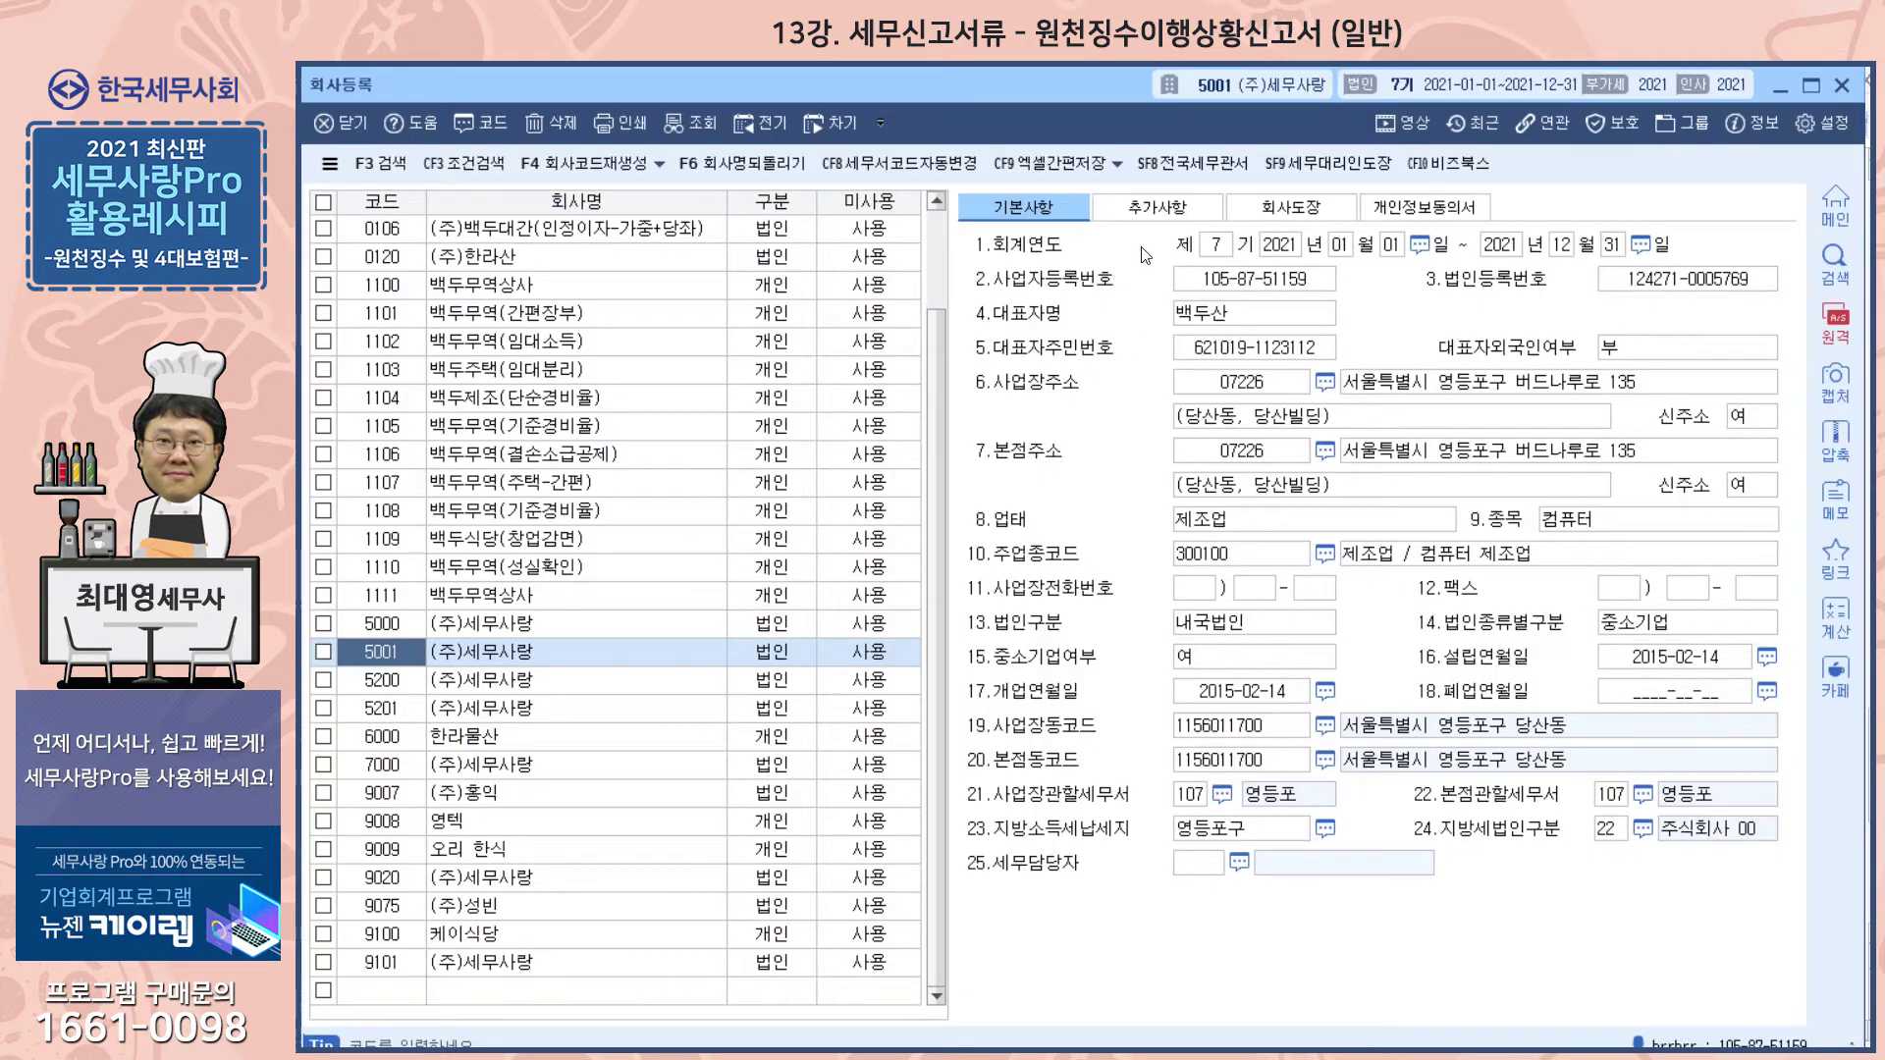
Step: Inspect the 반기별납부여부 options in the additional information of company 5001 in 회사등록, and return to the withholding report
click(1157, 207)
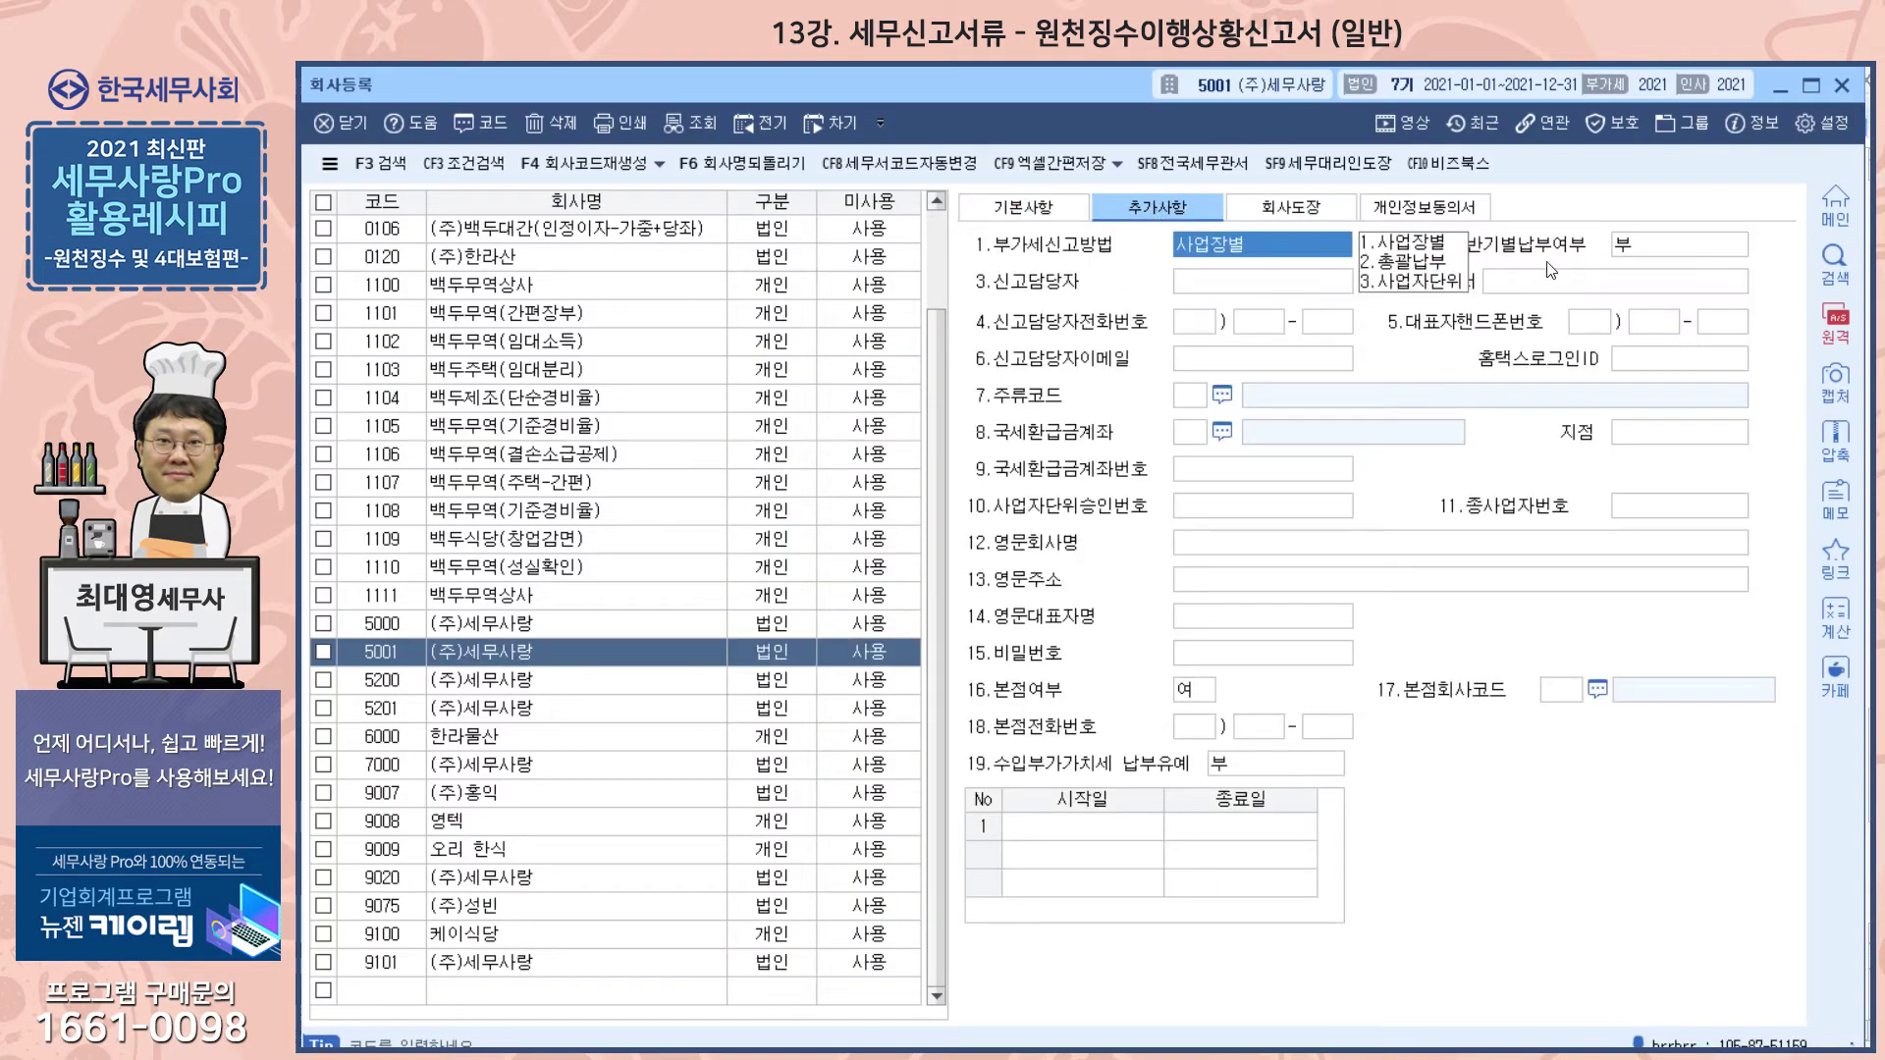
click(1254, 289)
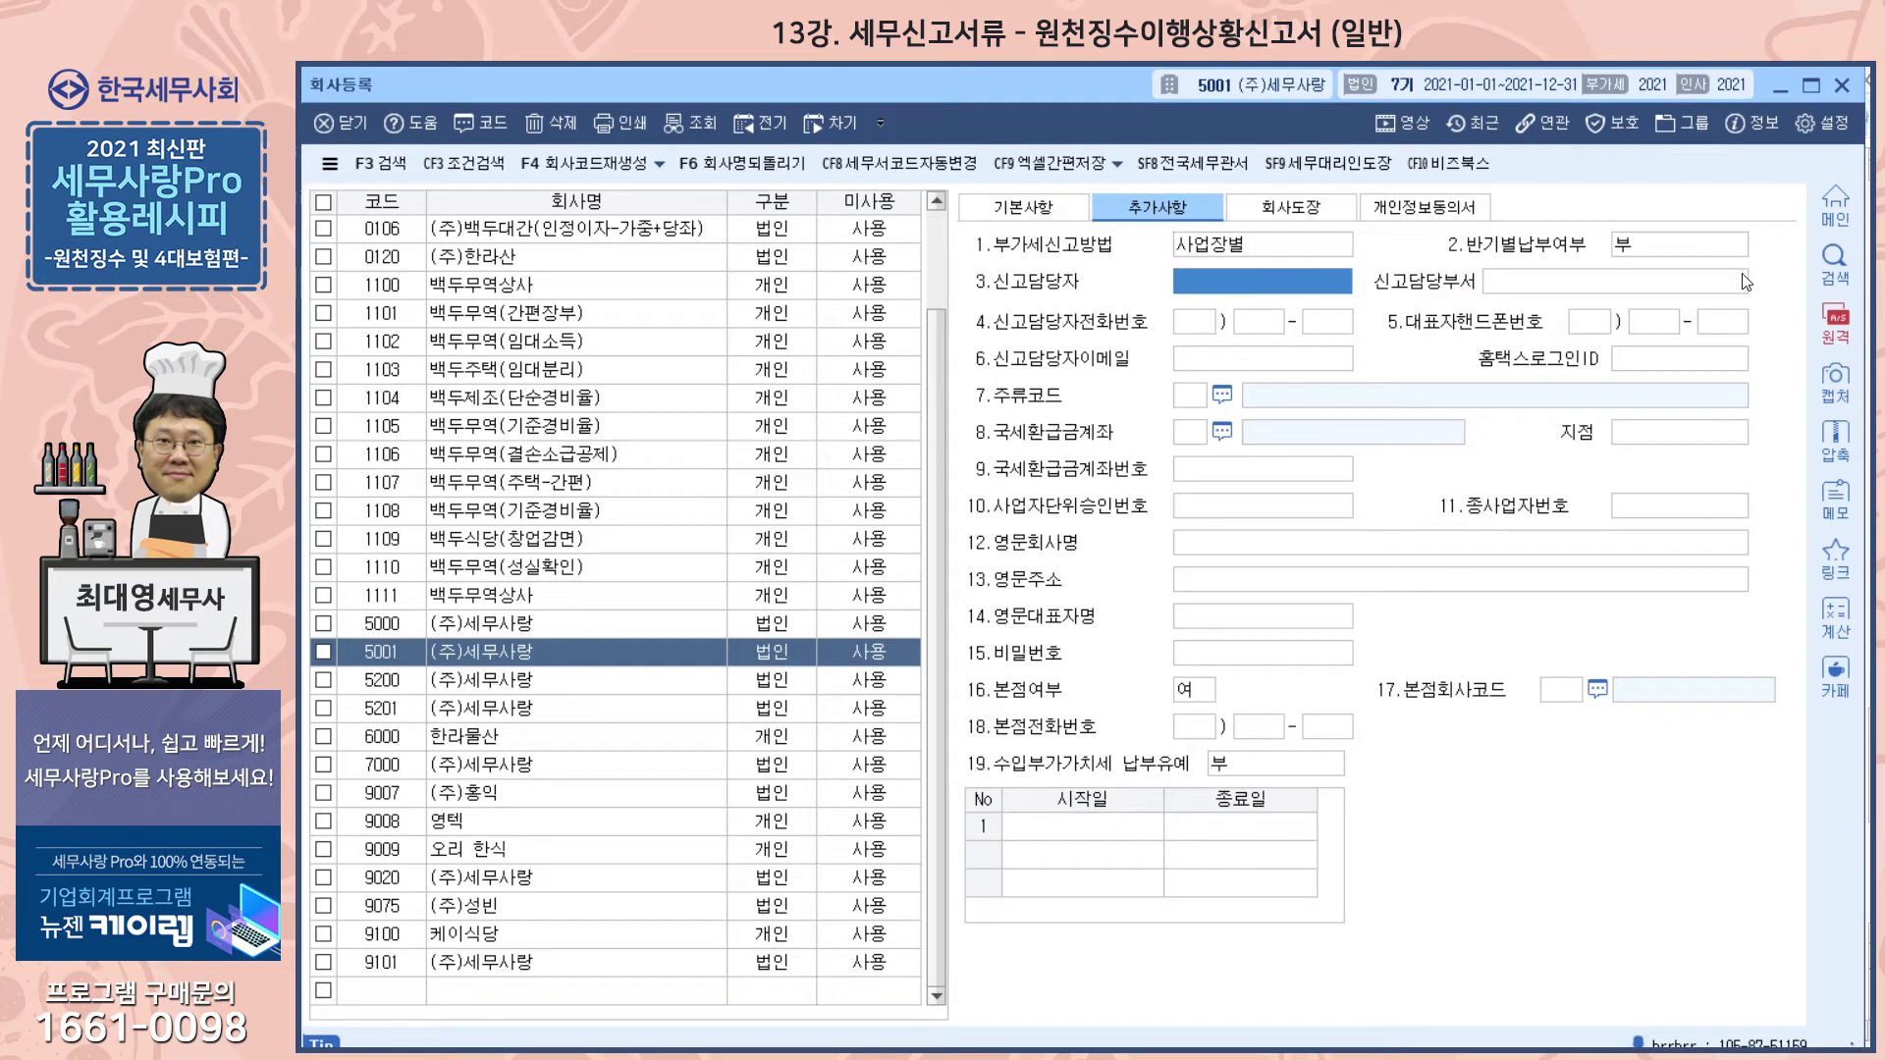
click(1643, 246)
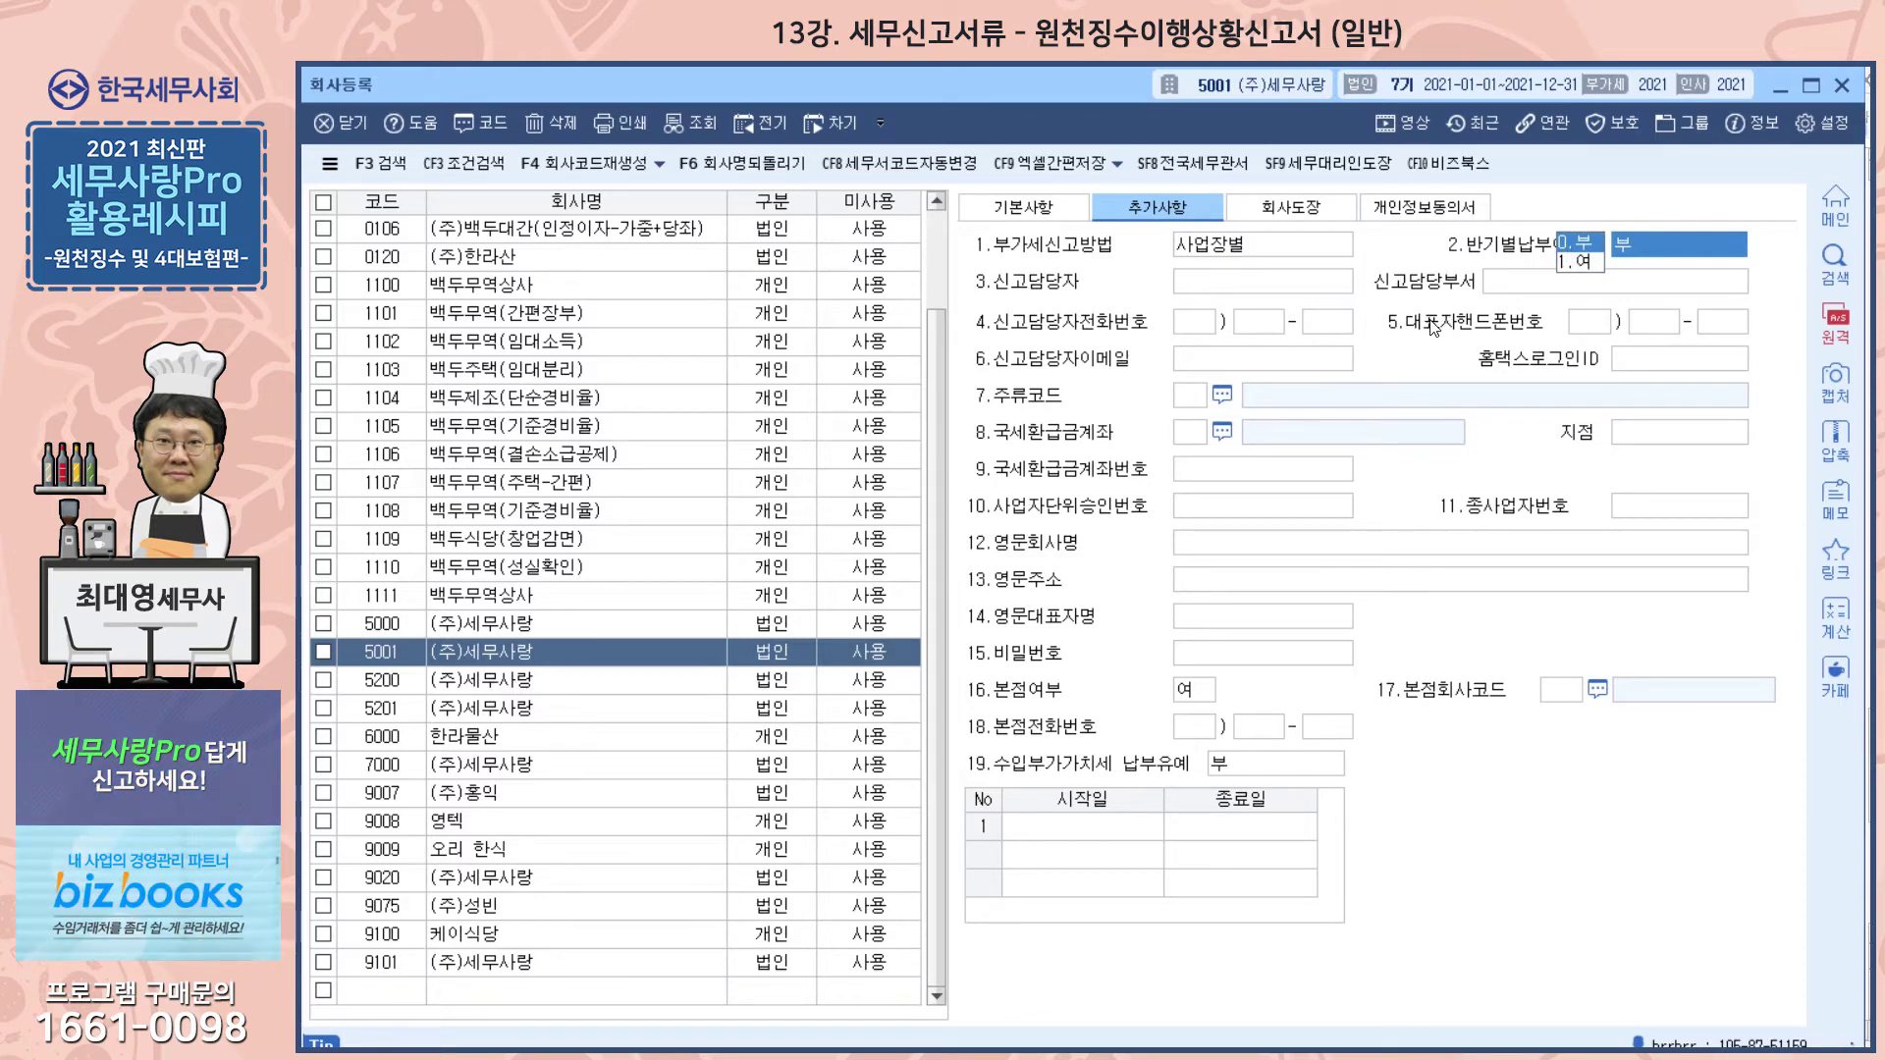
key(alt+Tab)
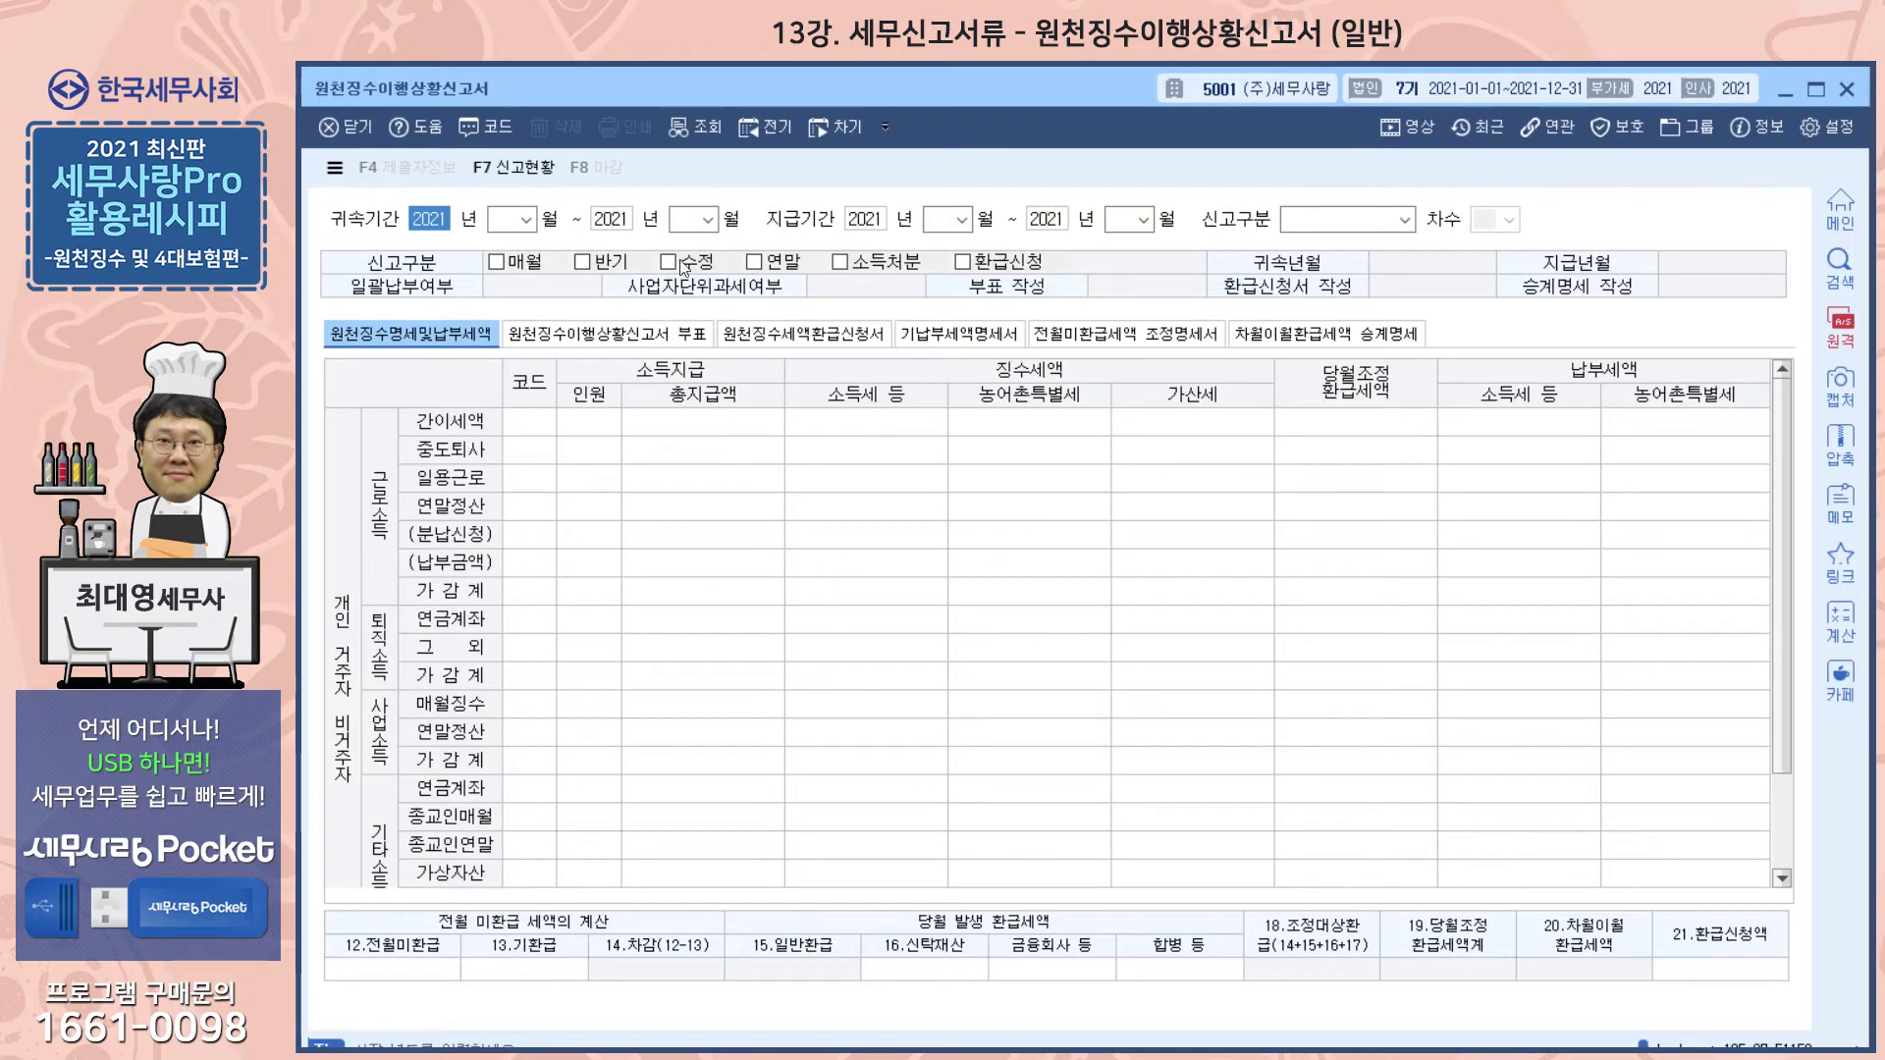
Step: Examine the report's 소득처분 filing type and read the guide's explanations of 귀속연월 and 지급연월
click(839, 263)
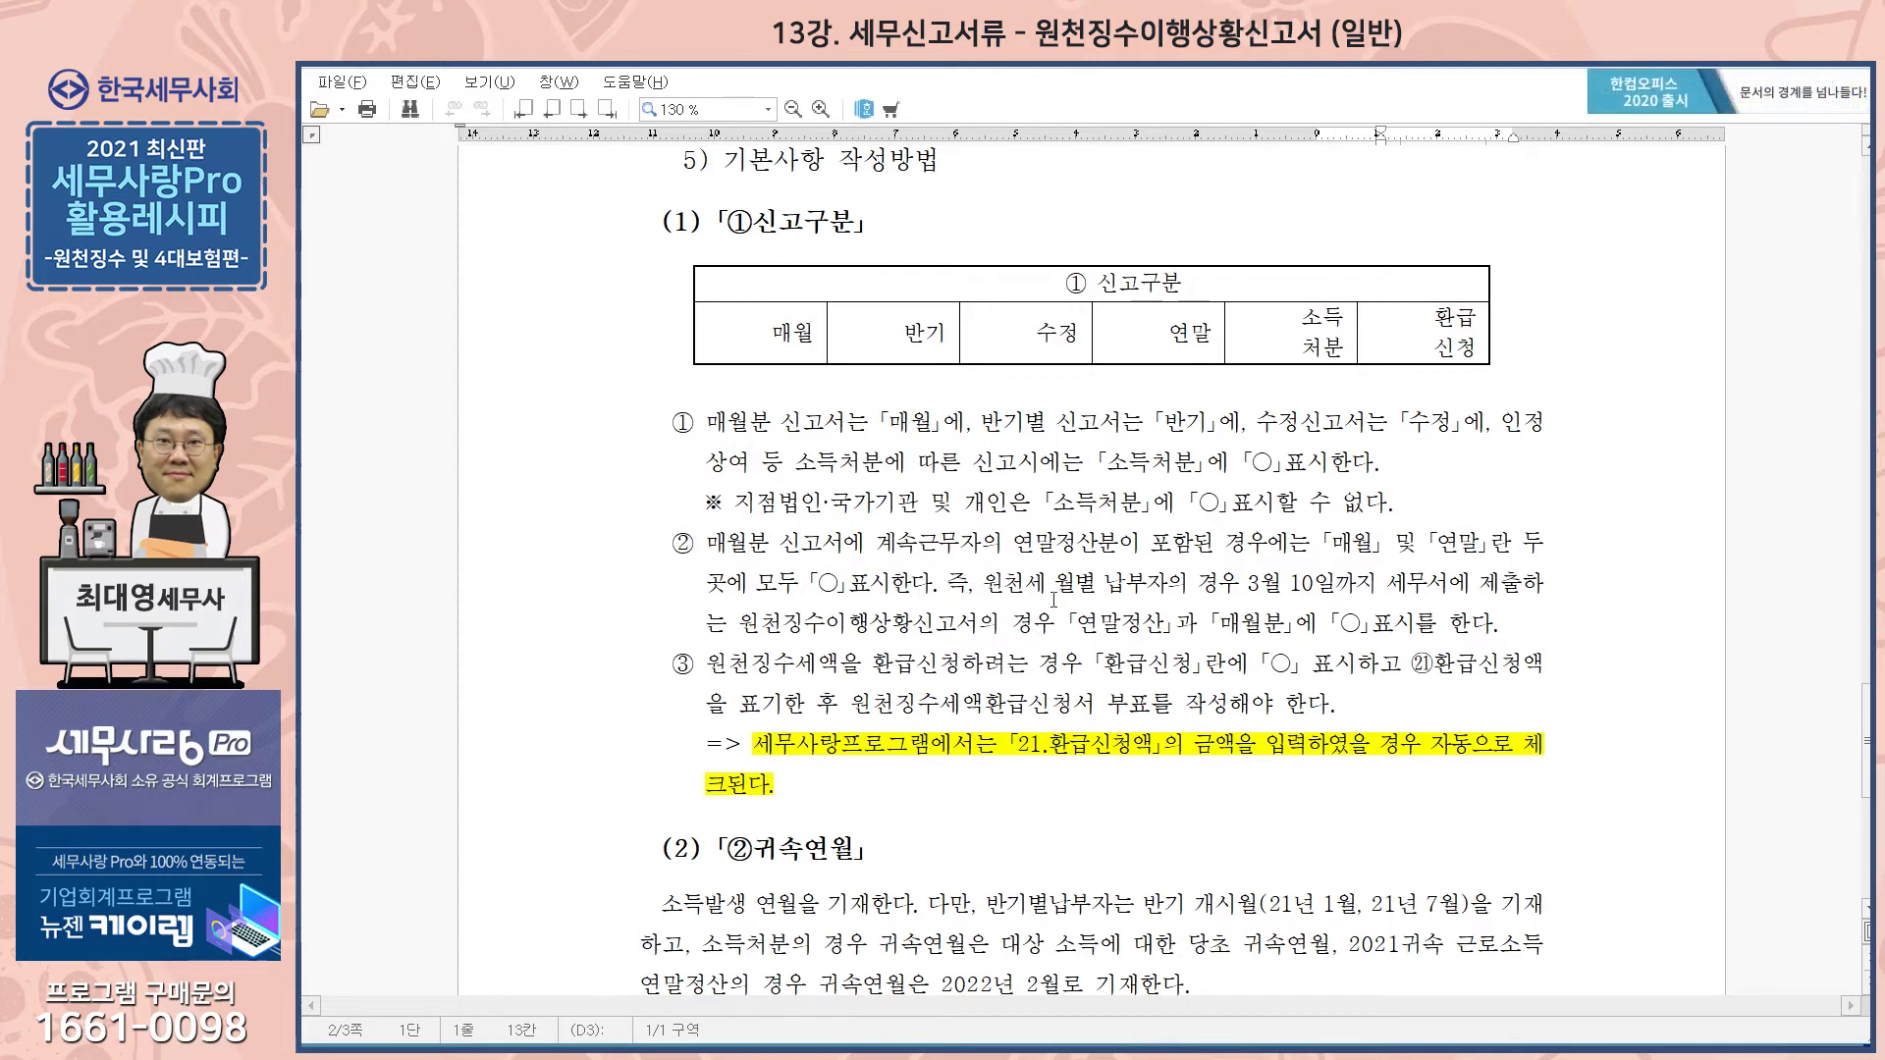
scroll(1022, 556, down, 4)
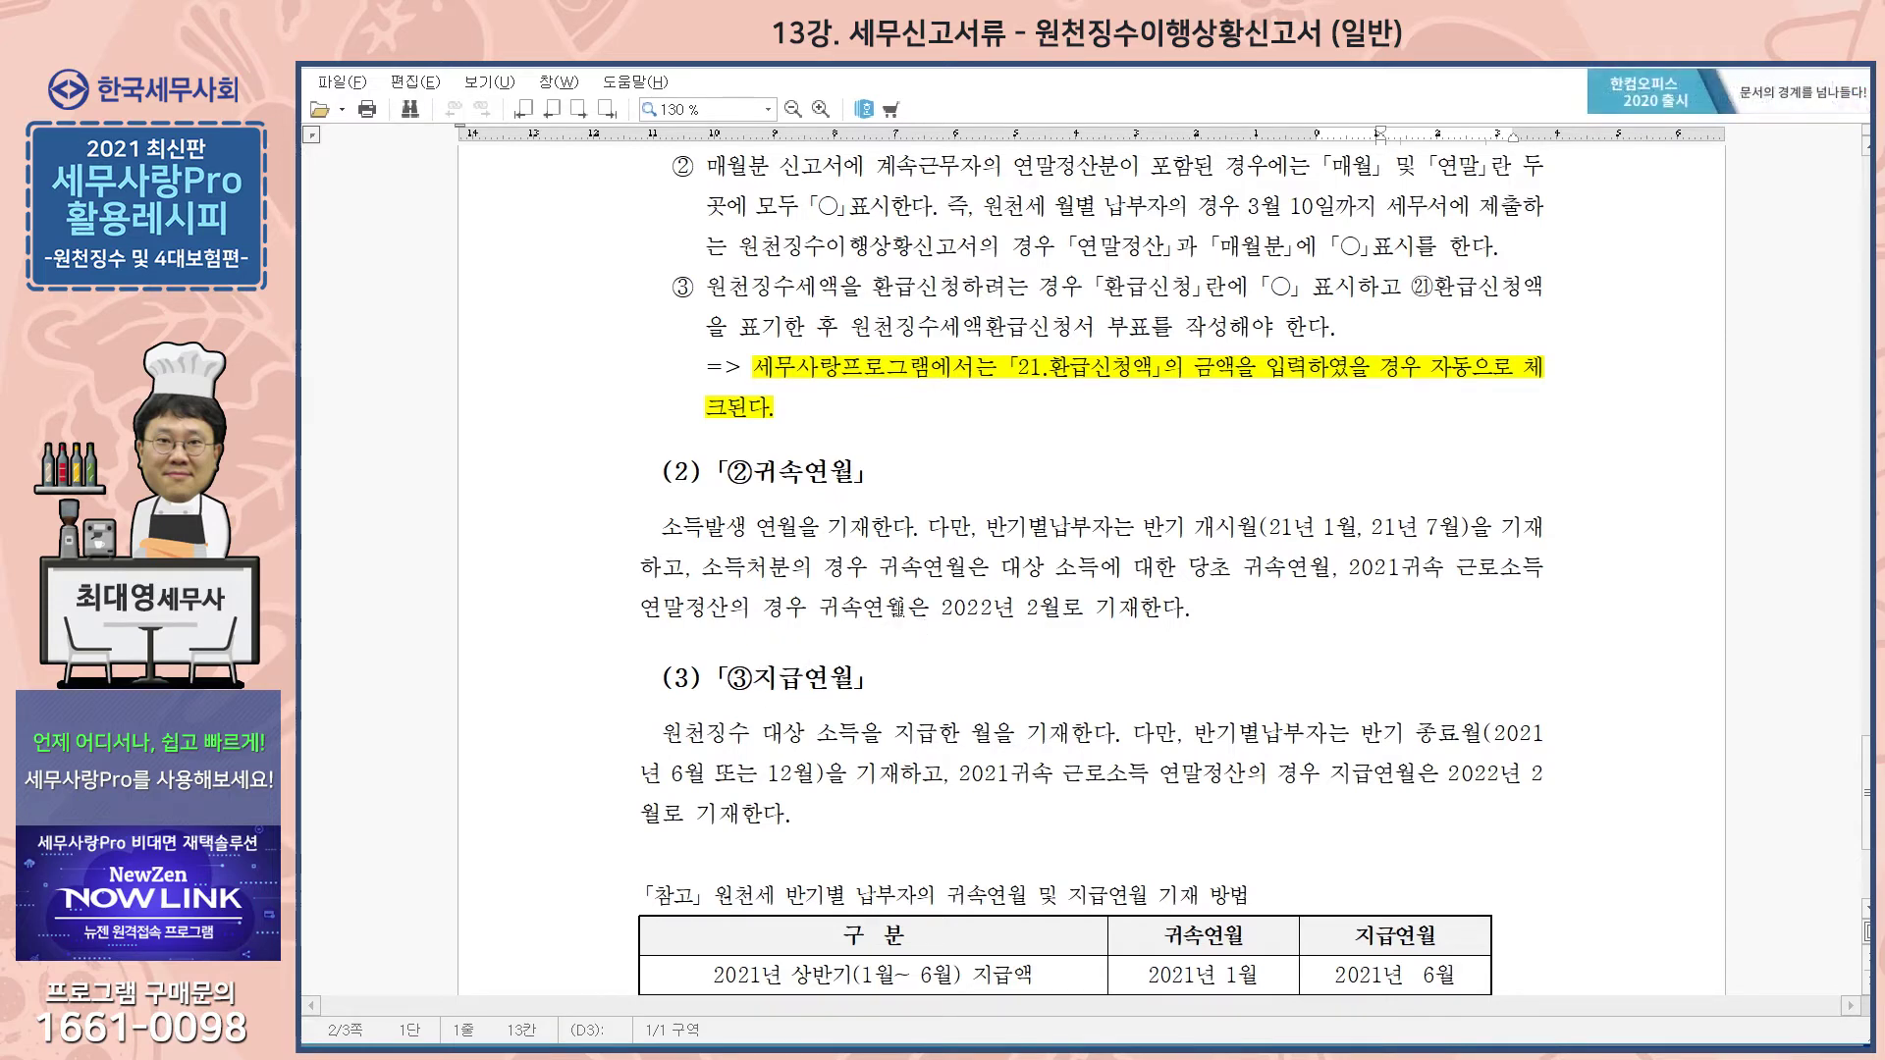
scroll(899, 596, down, 1)
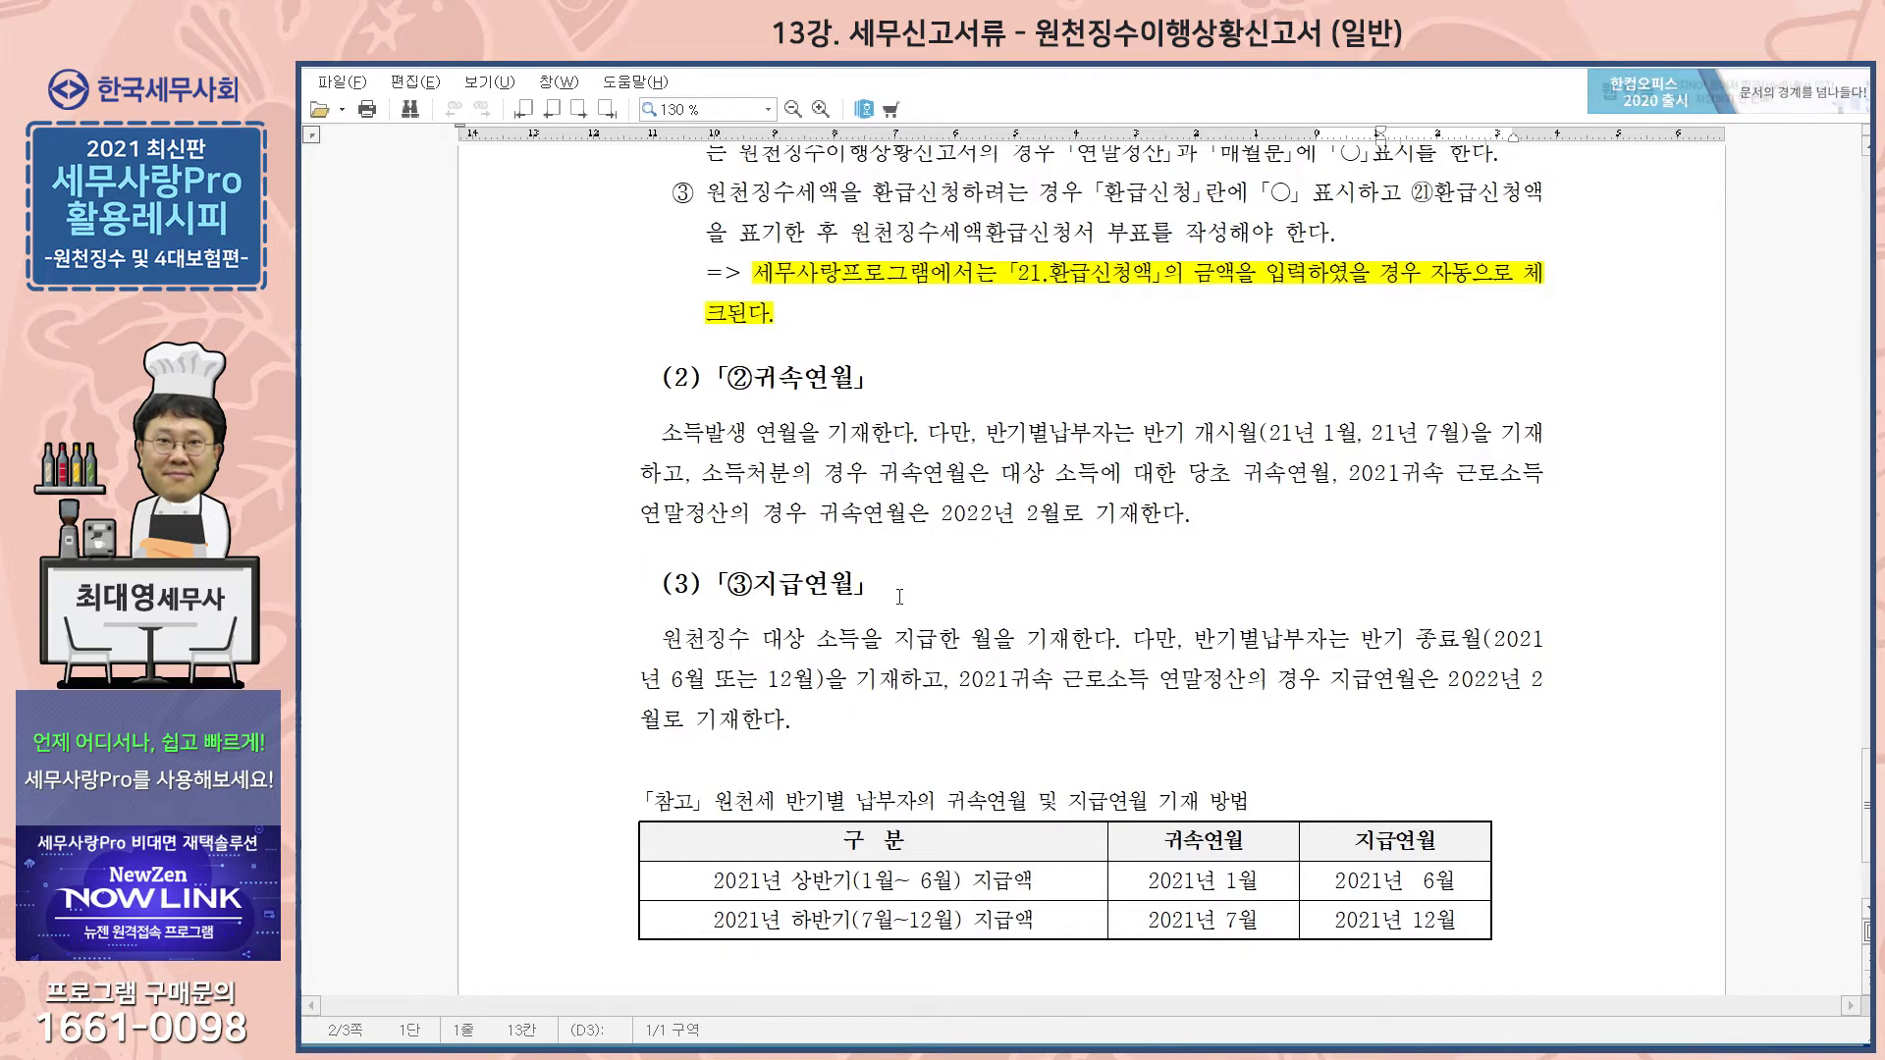
scroll(899, 596, down, 3)
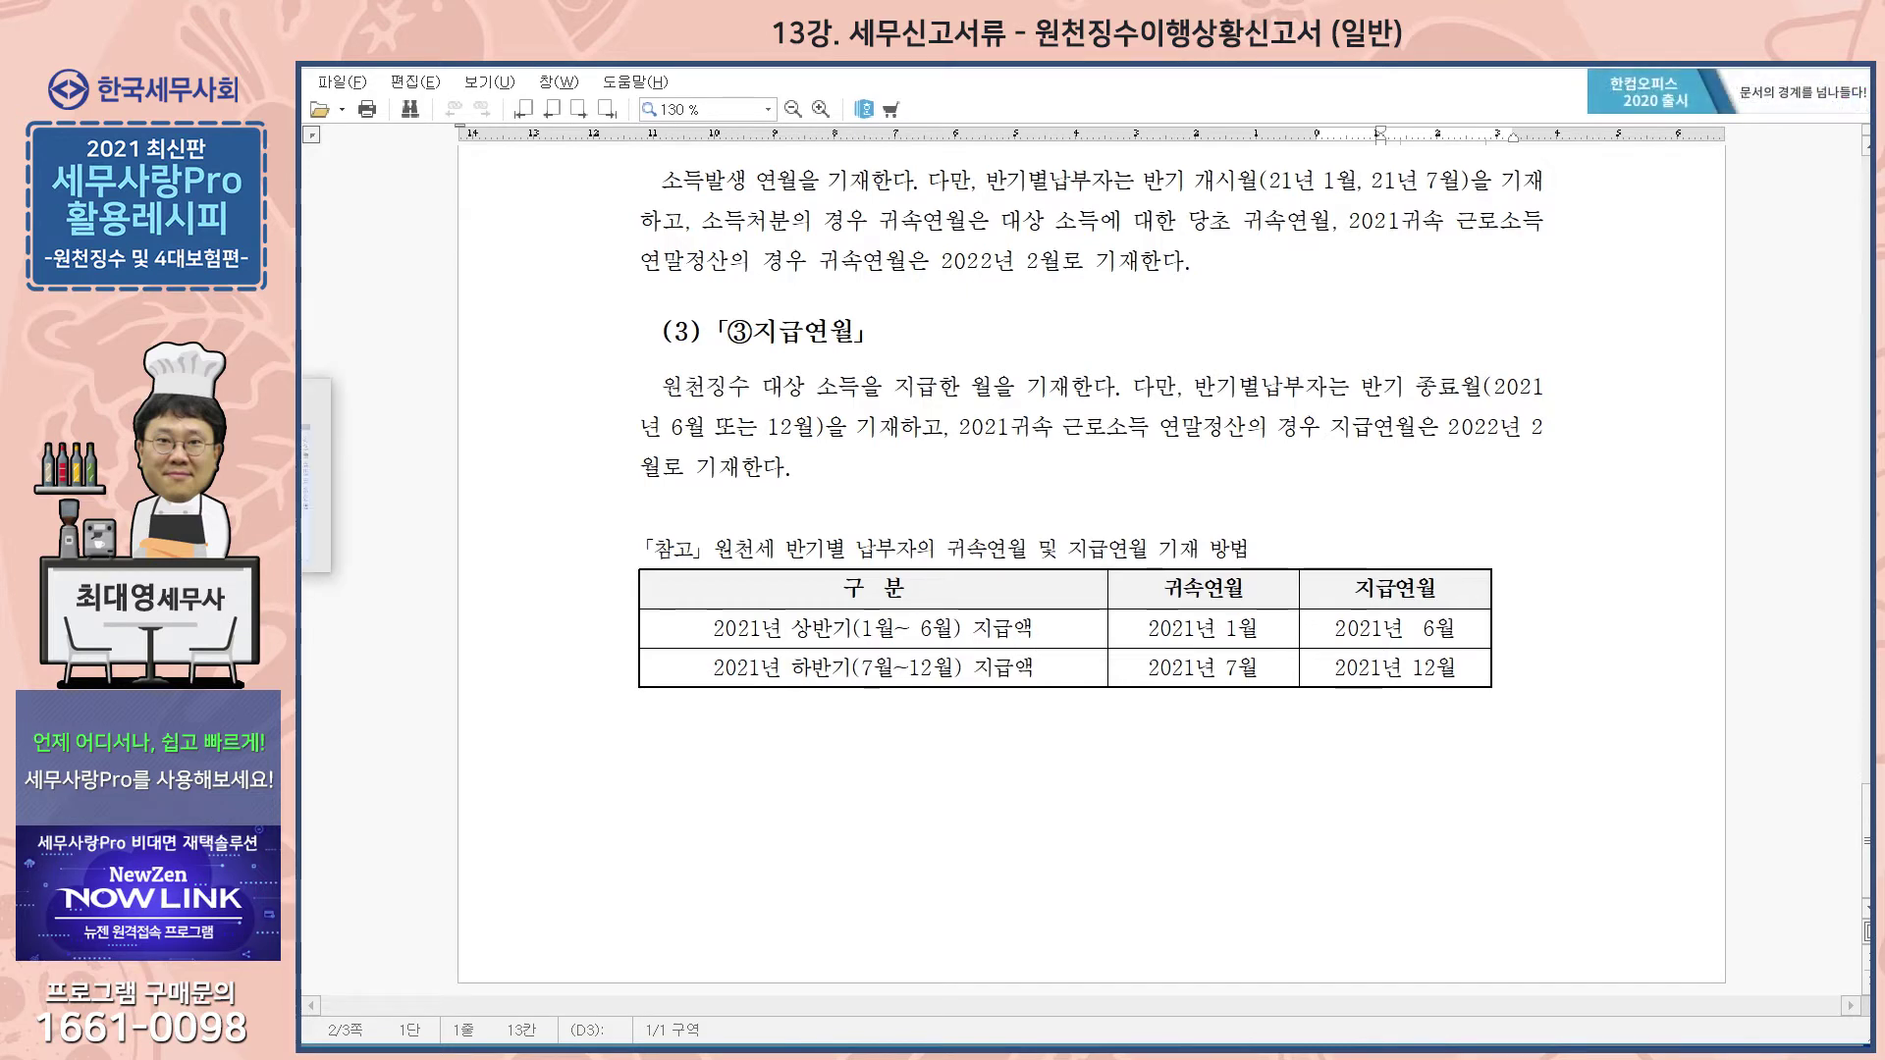
Step: Compare the report's 지급기간 month fields with the guide's reference table for half-yearly filers
click(316, 476)
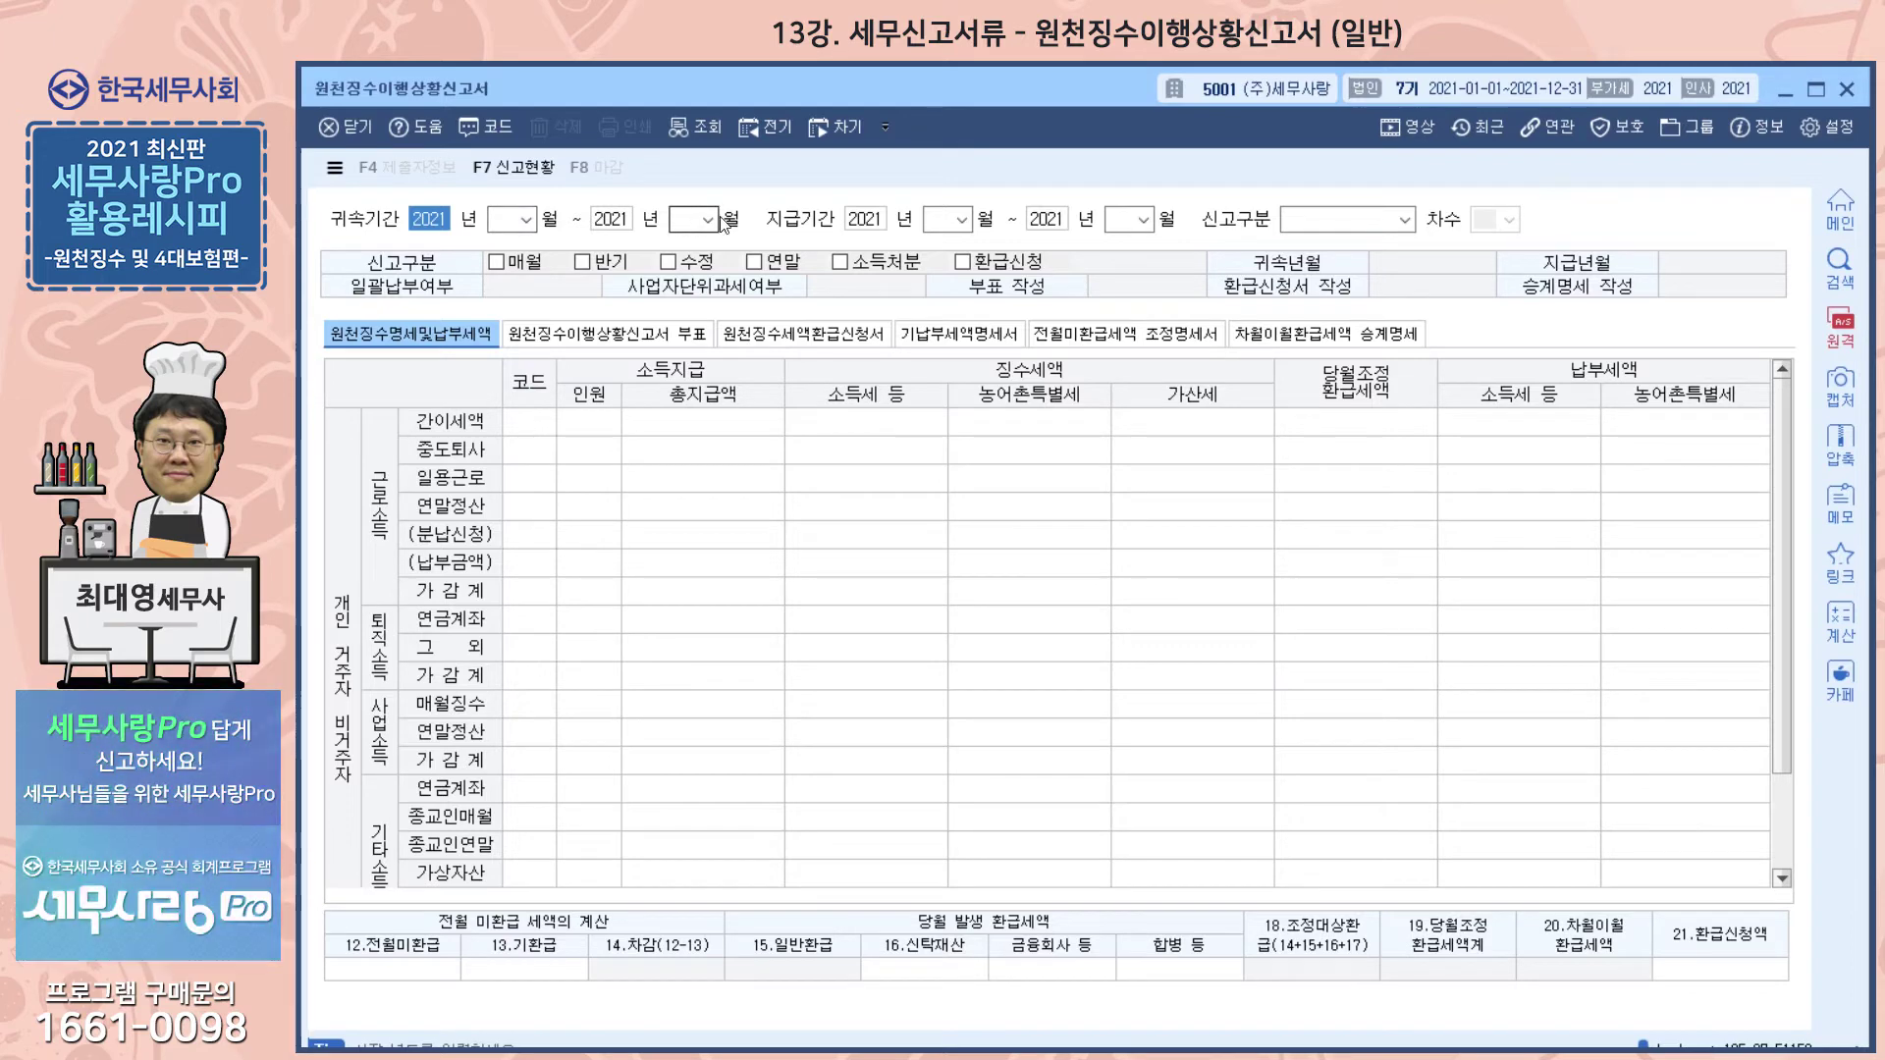
click(944, 220)
click(1129, 219)
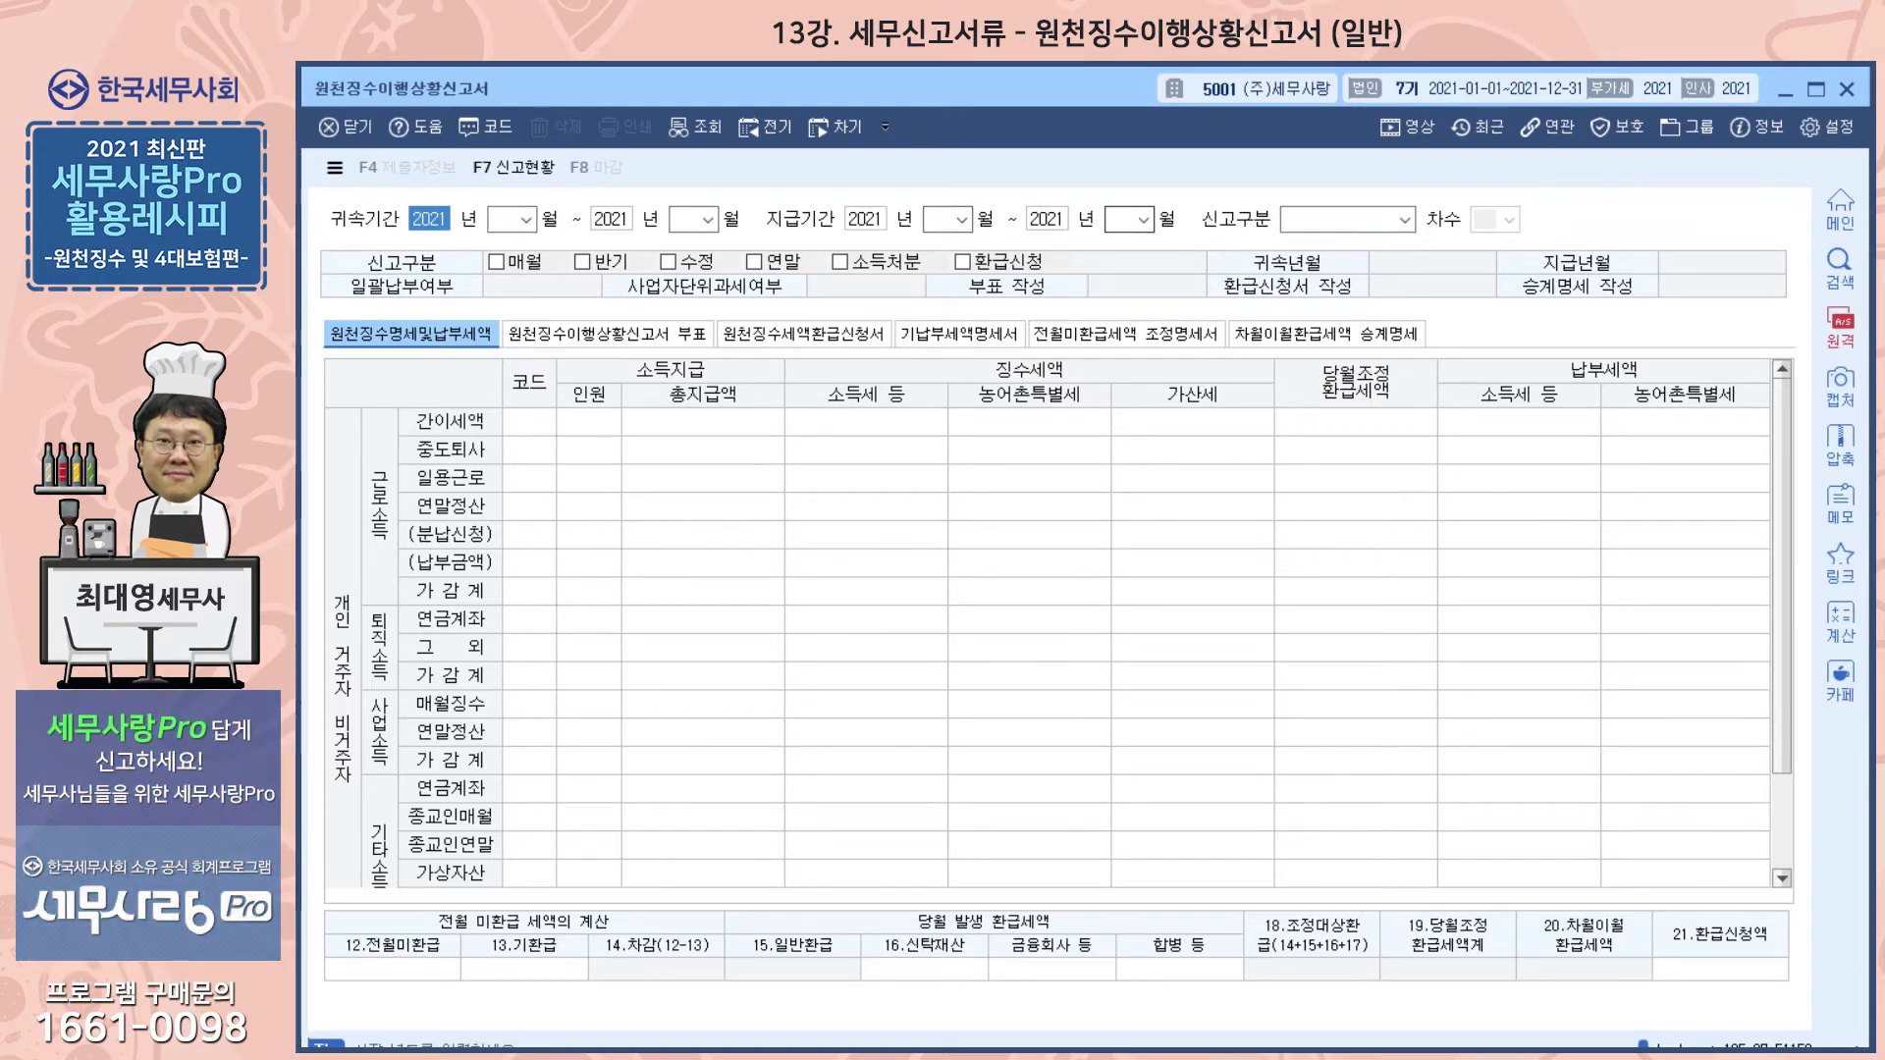
key(alt+Tab)
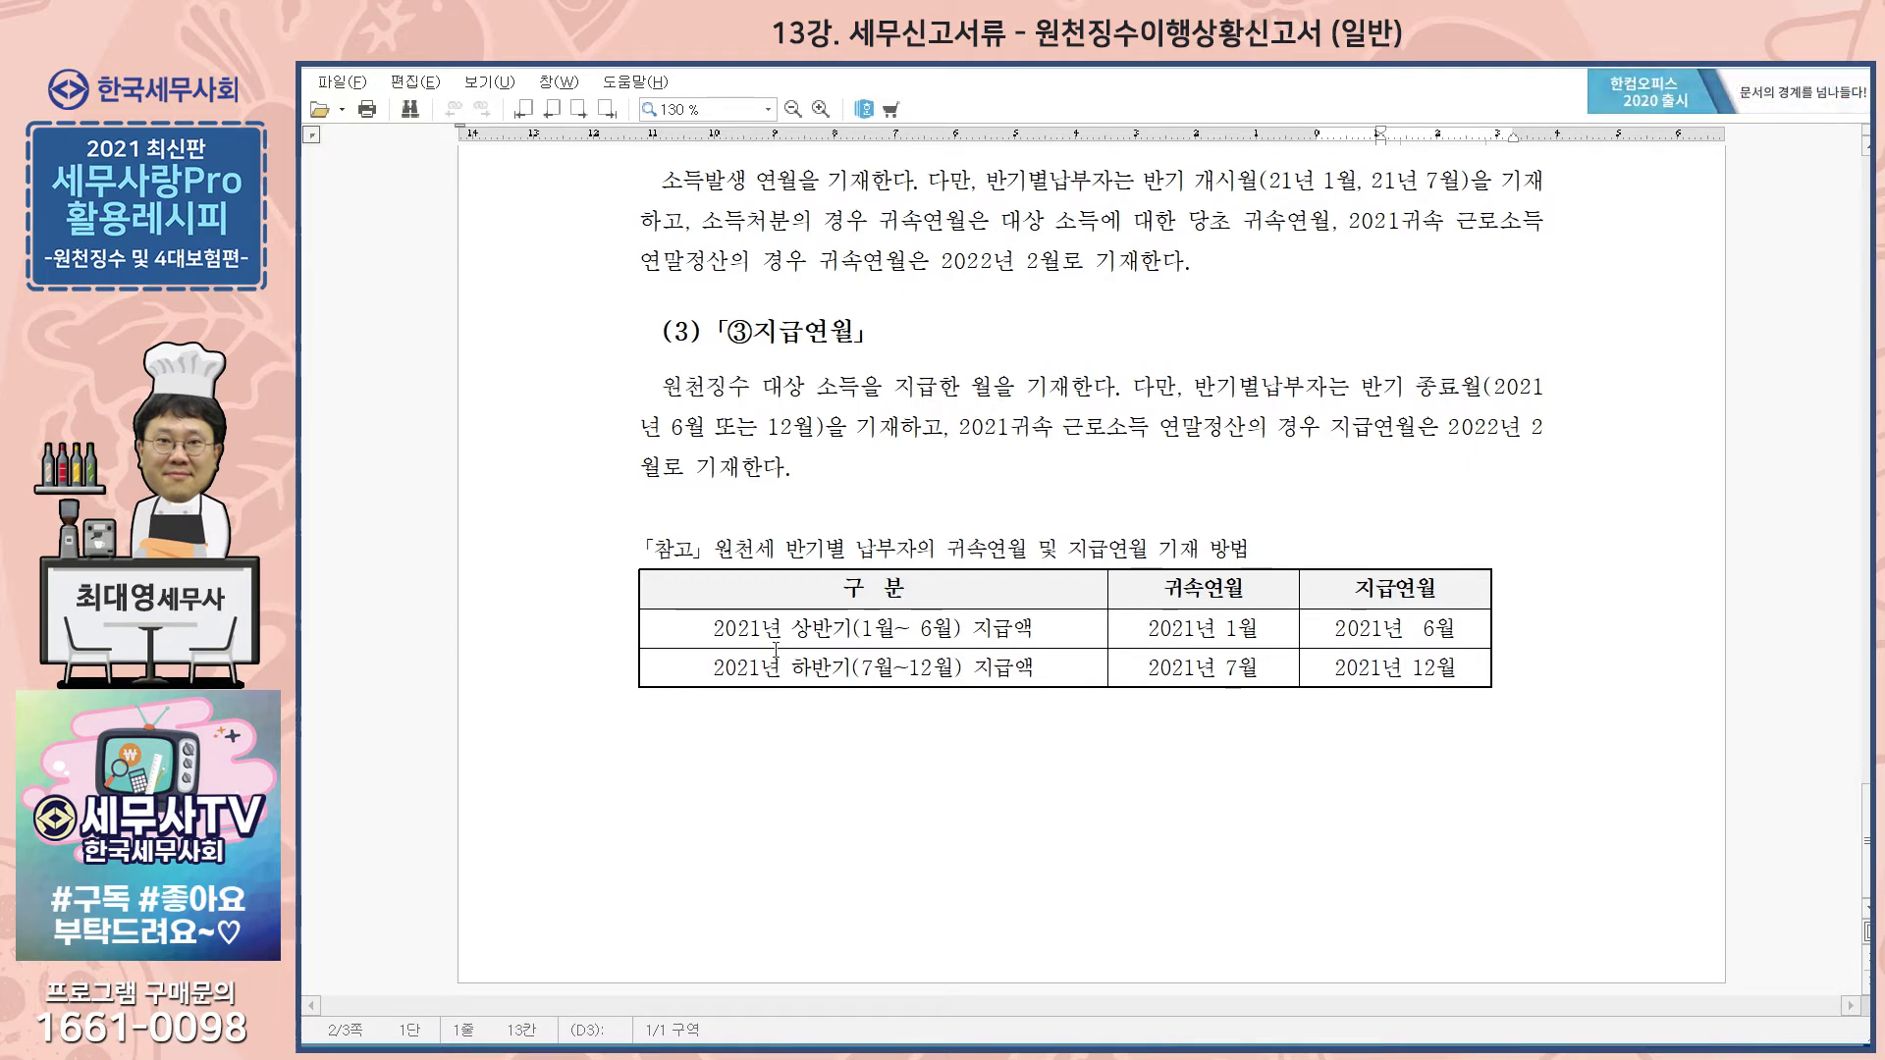
Step: Return to the withholding report and go through its 귀속기간 and 지급기간 month fields
key(alt+Tab)
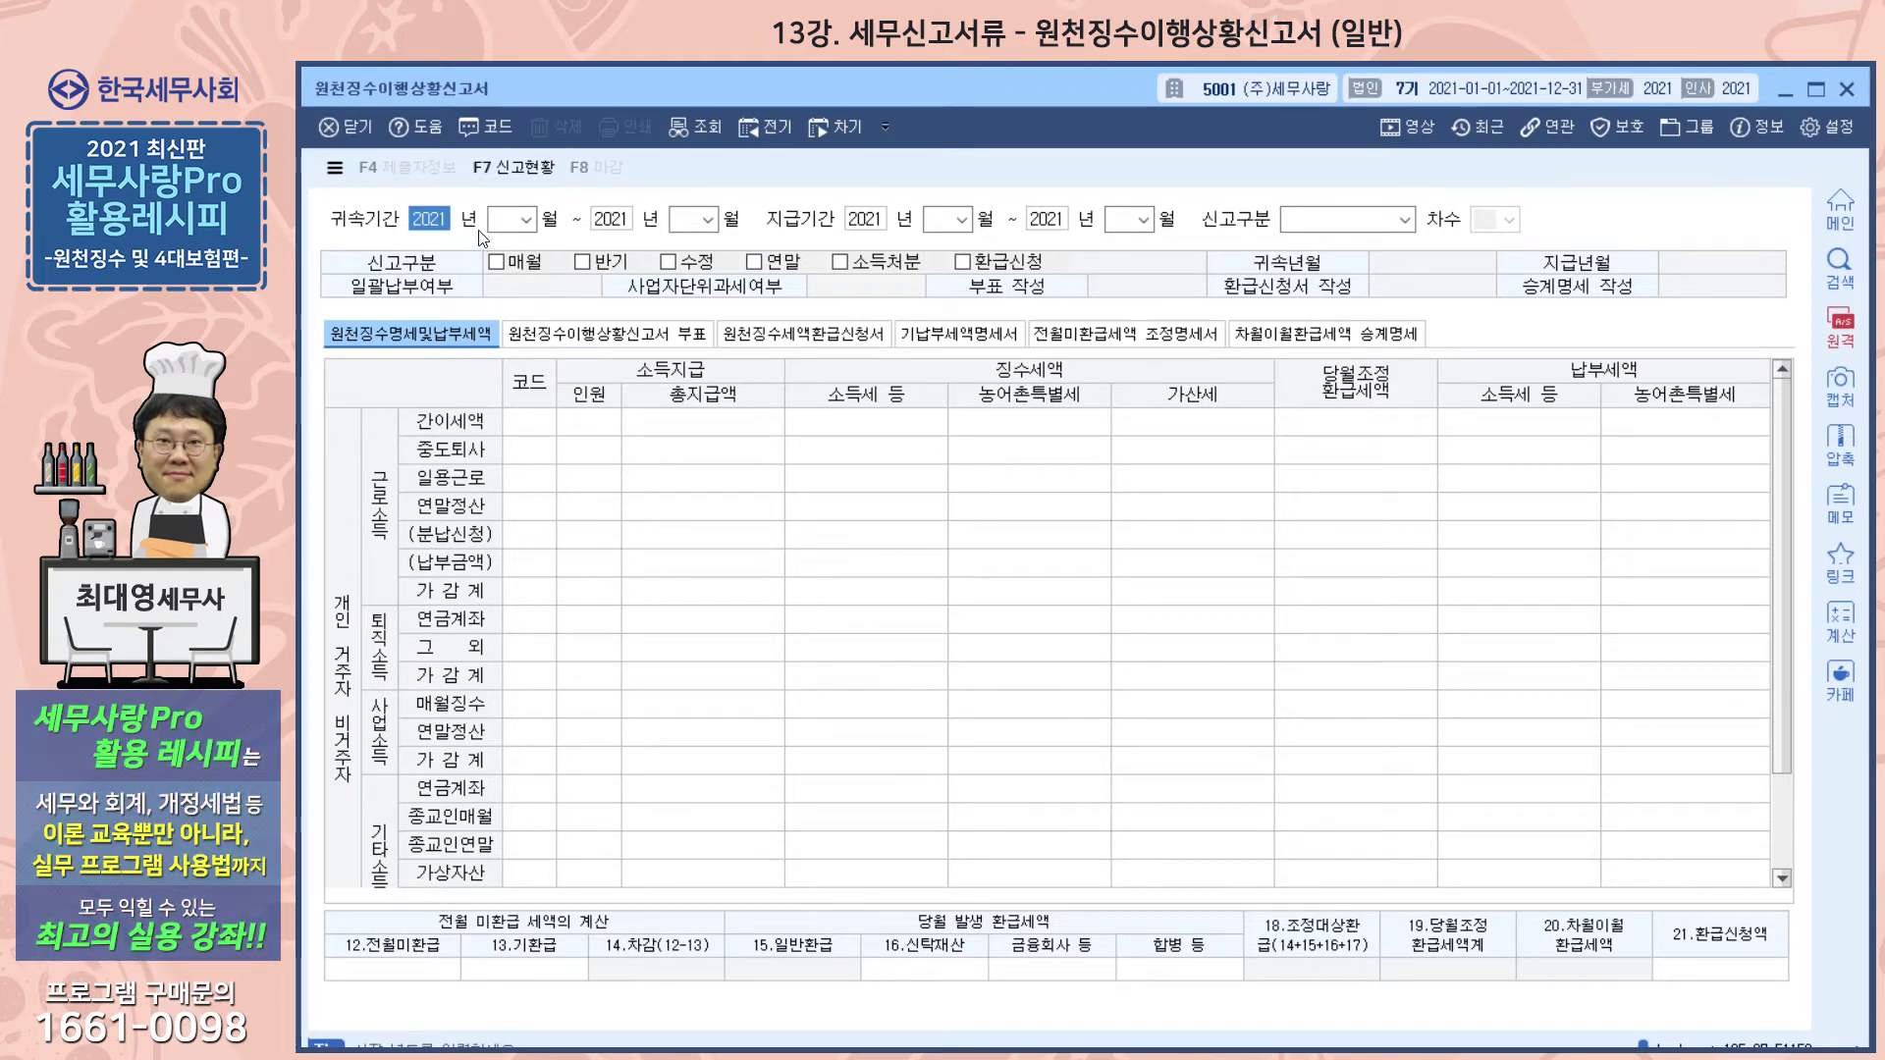
key(Tab)
key(Tab)
key(Tab)
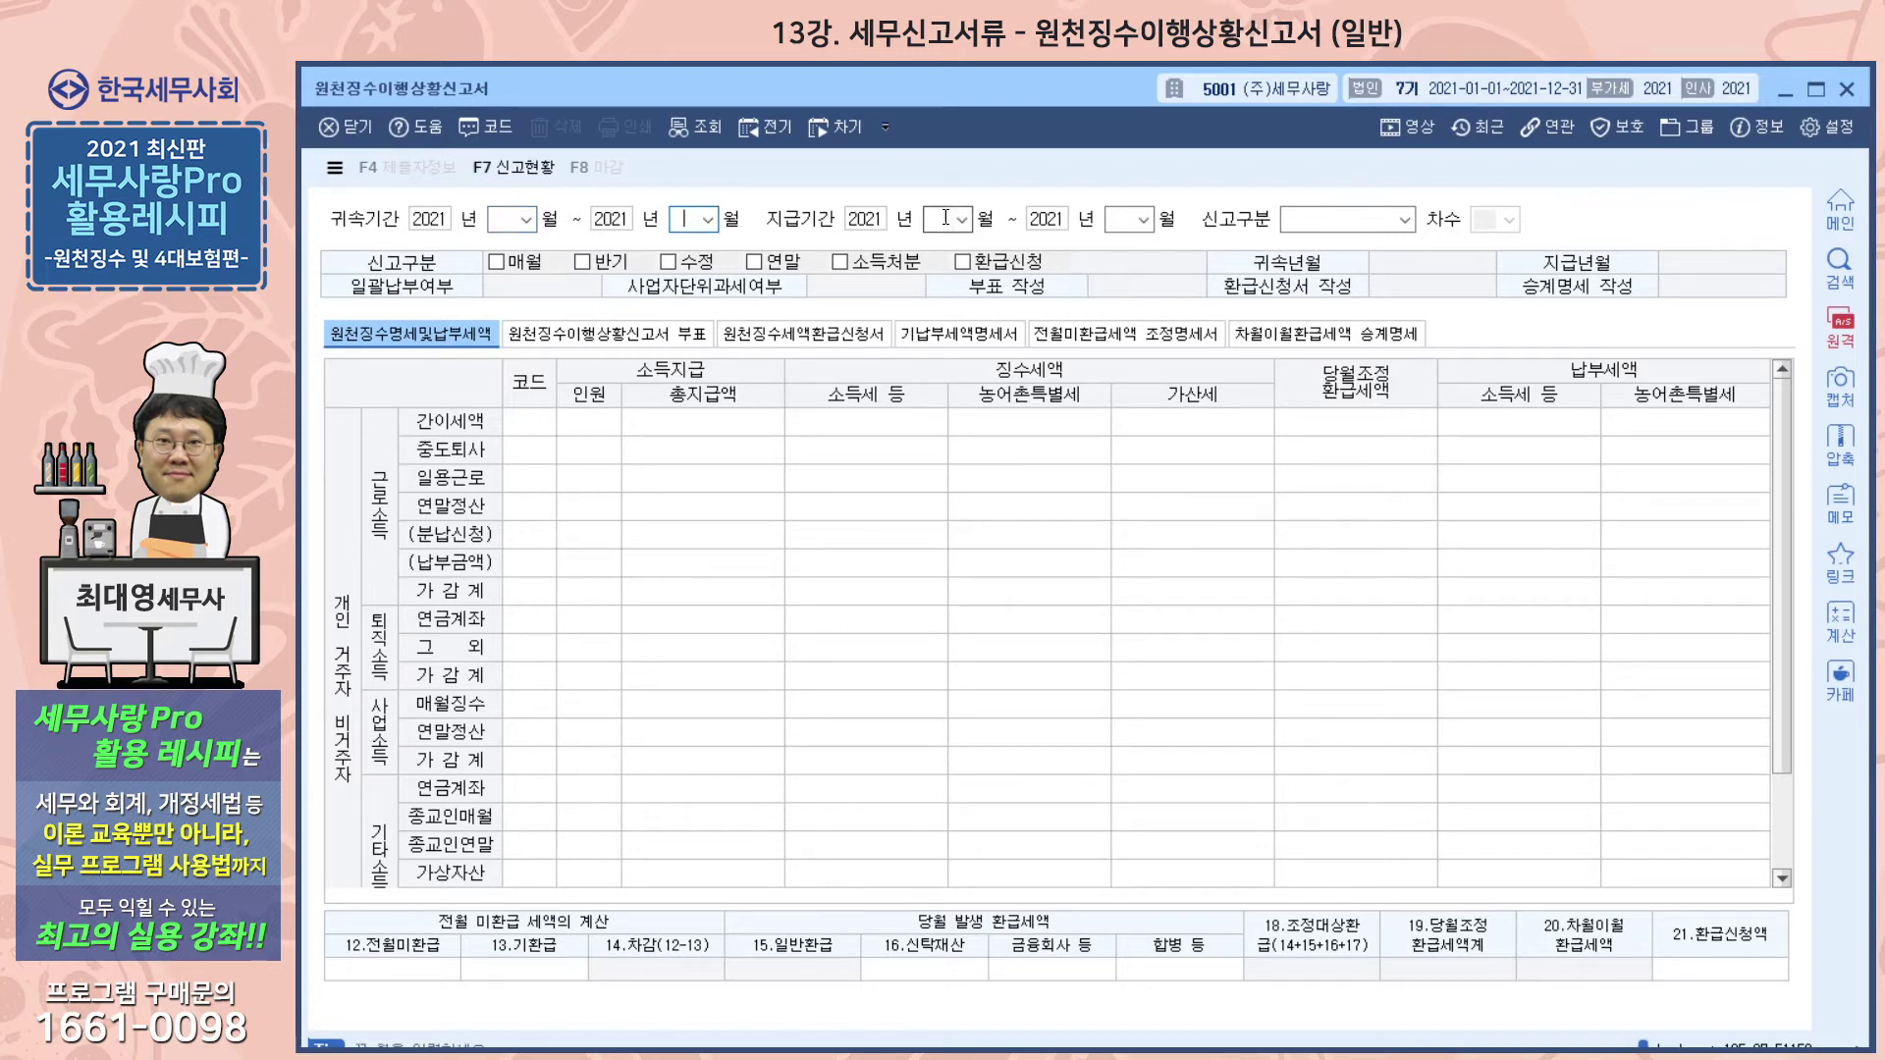
click(1122, 219)
key(alt+Tab)
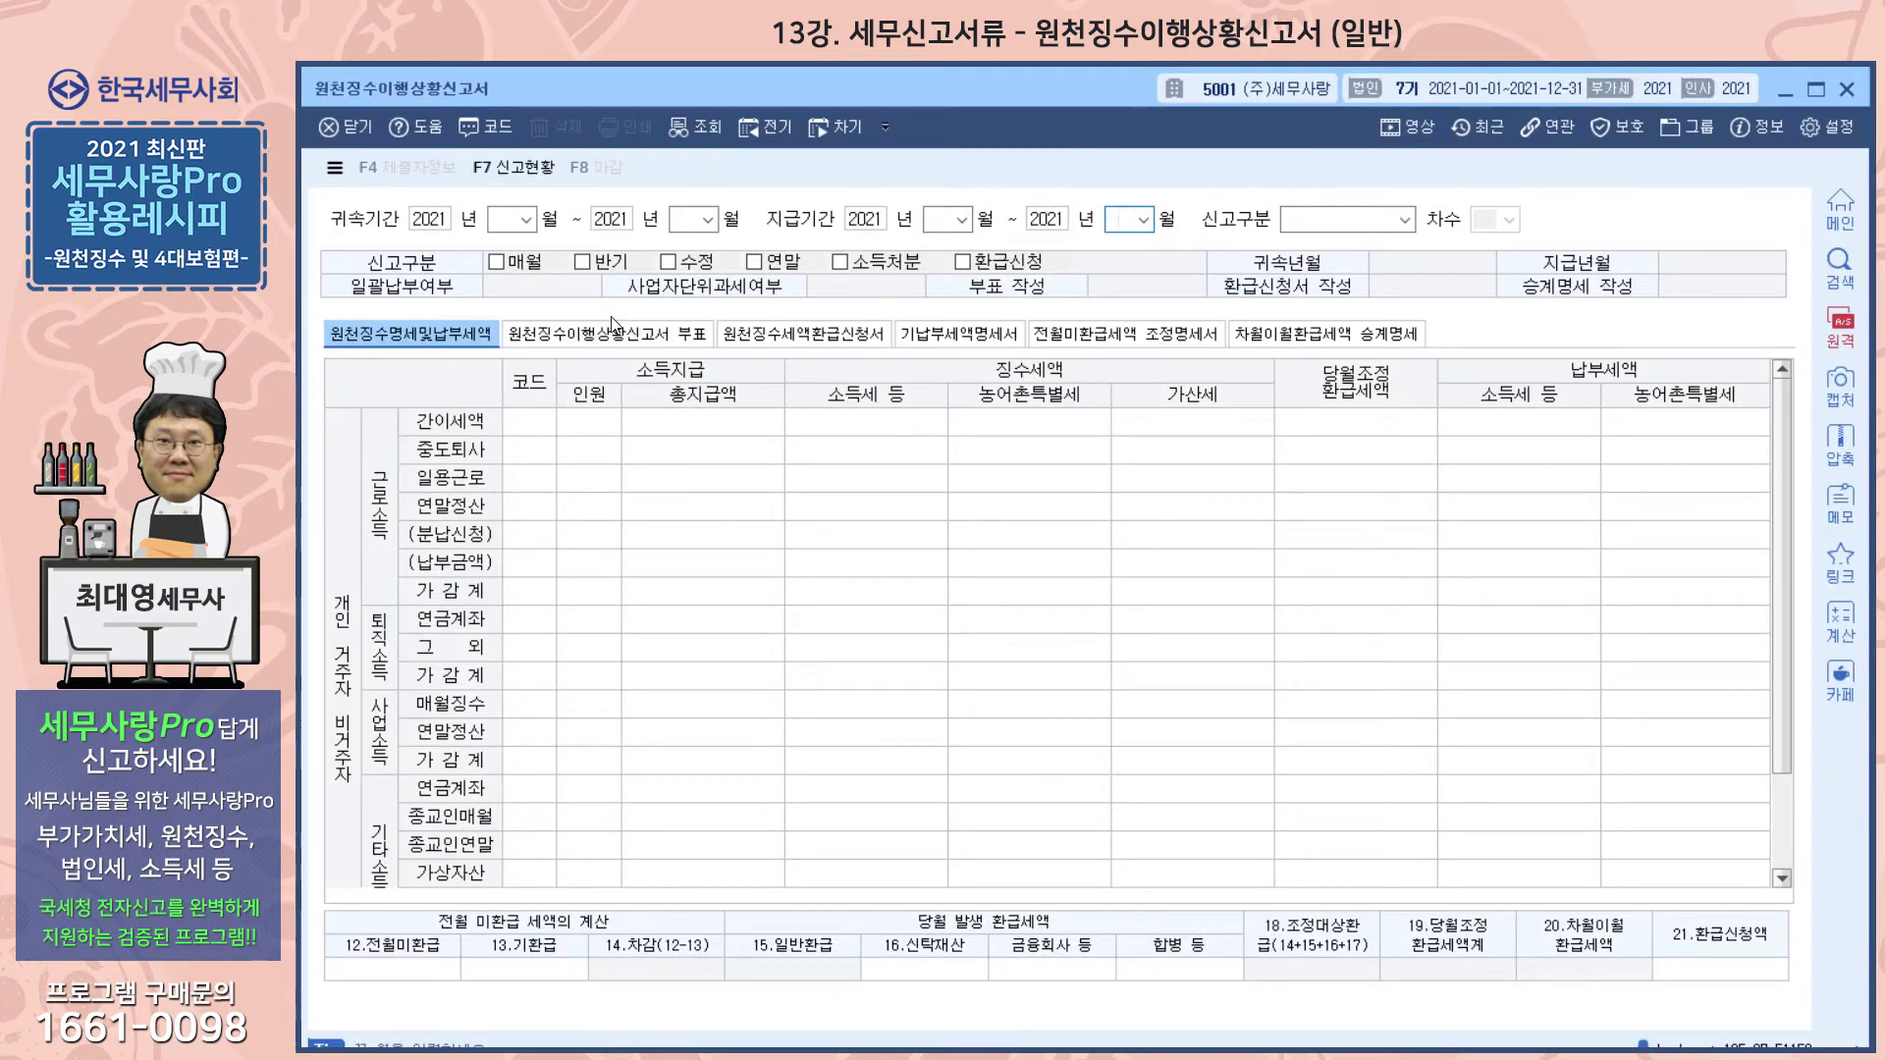
Step: Close the report, look over the 사업/기타/종교 functions, reopen 원천징수이행상황신고서 under 근로소득관리 and display its 신고현황 list
click(331, 126)
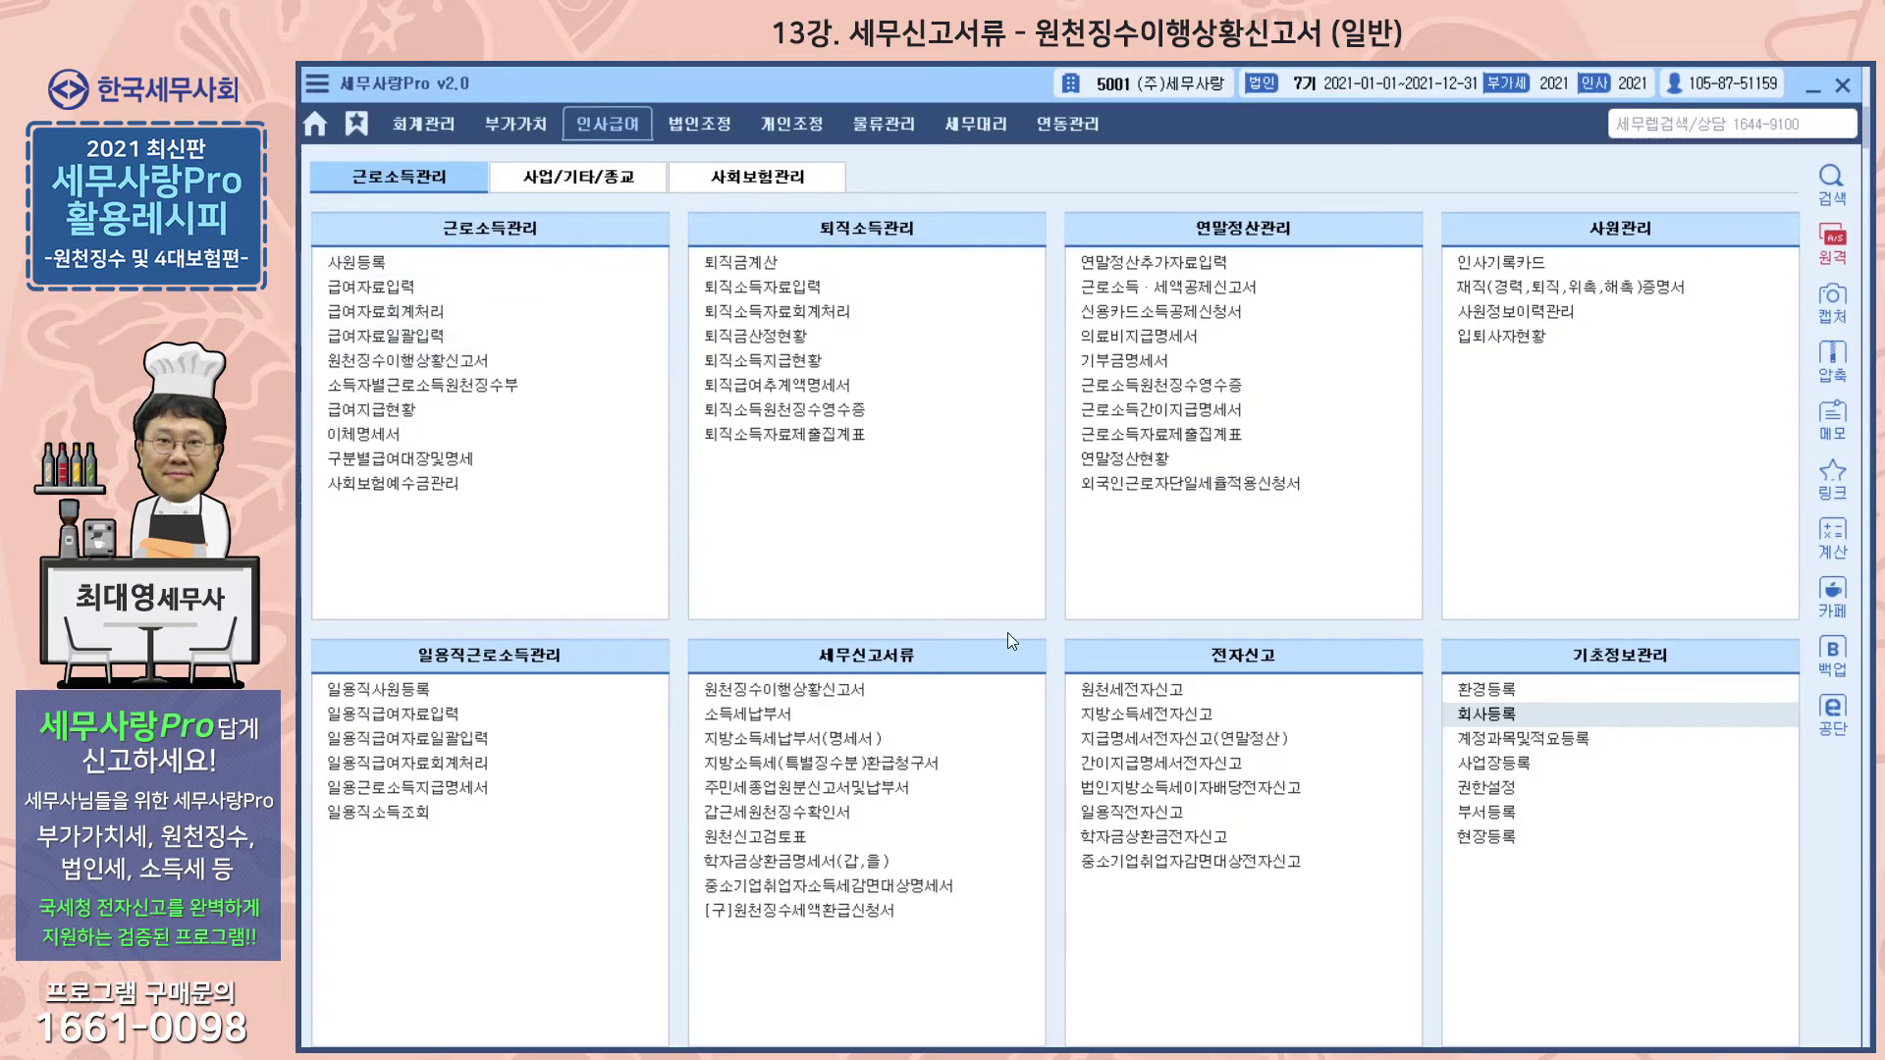
click(562, 178)
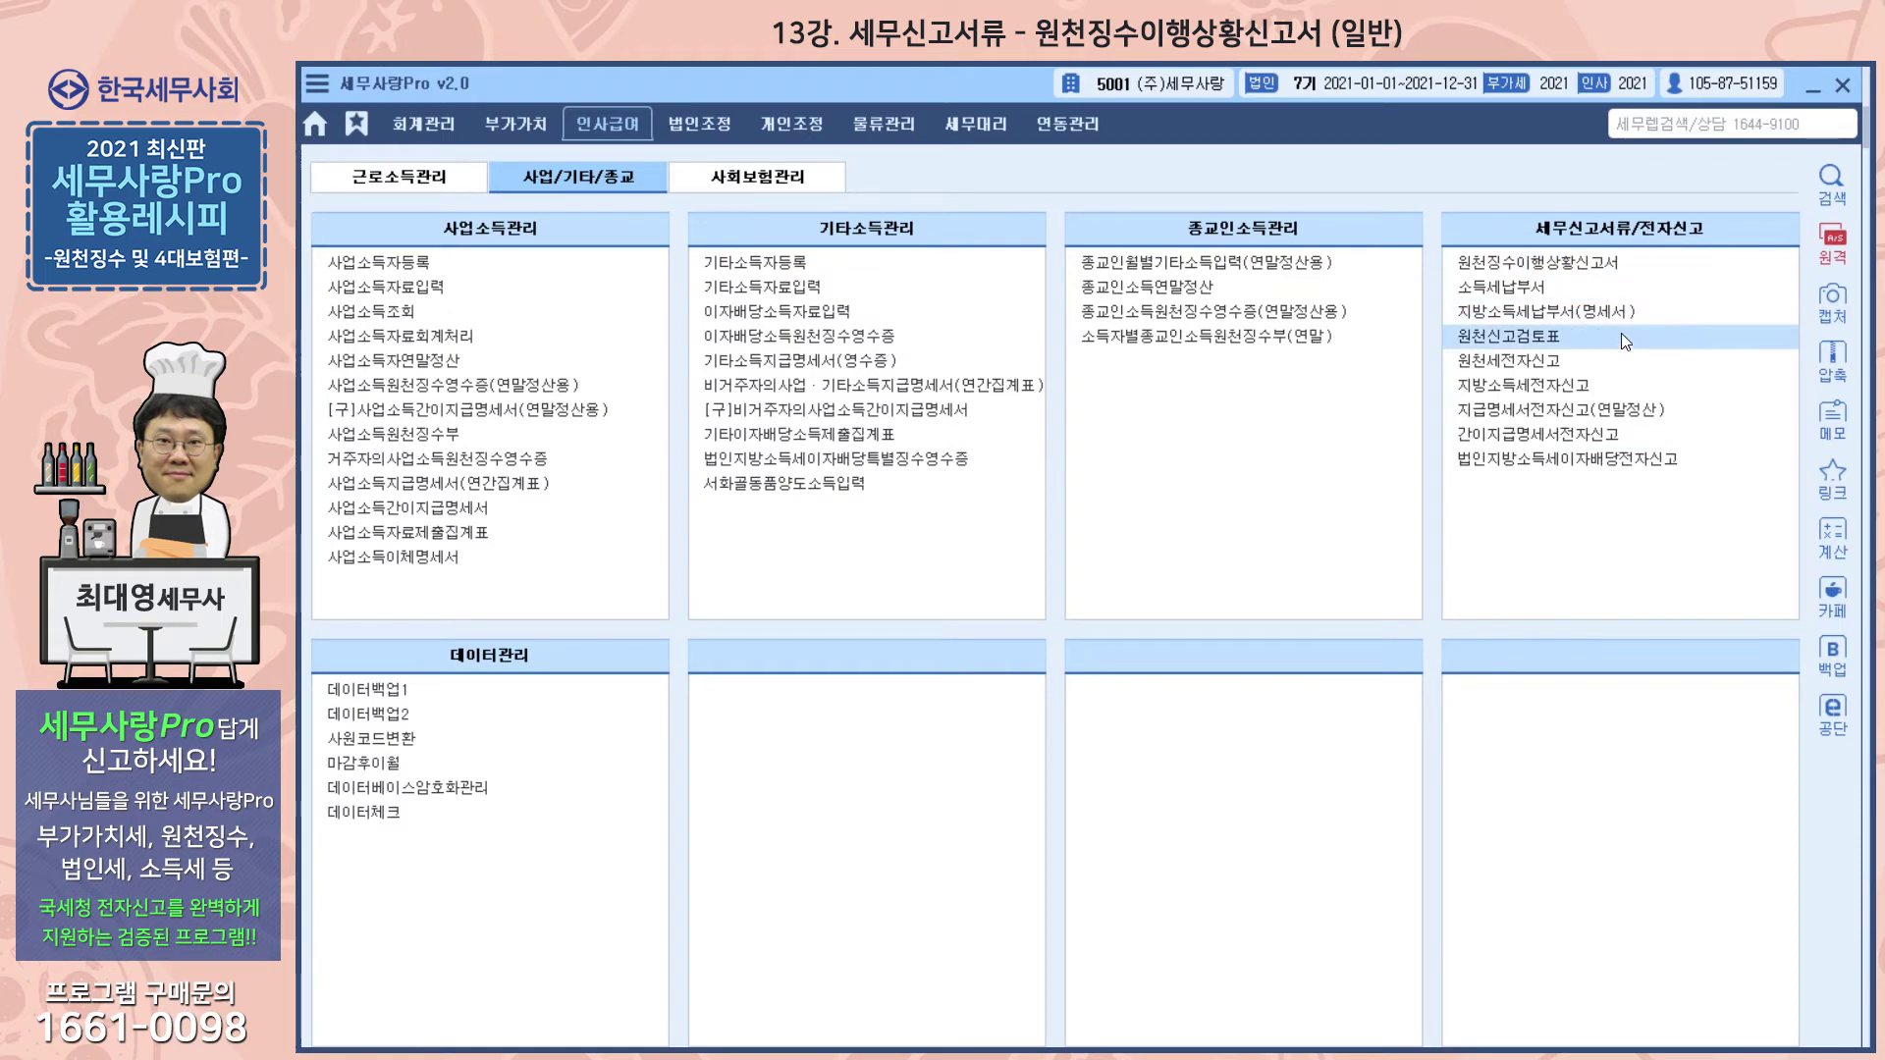
click(410, 172)
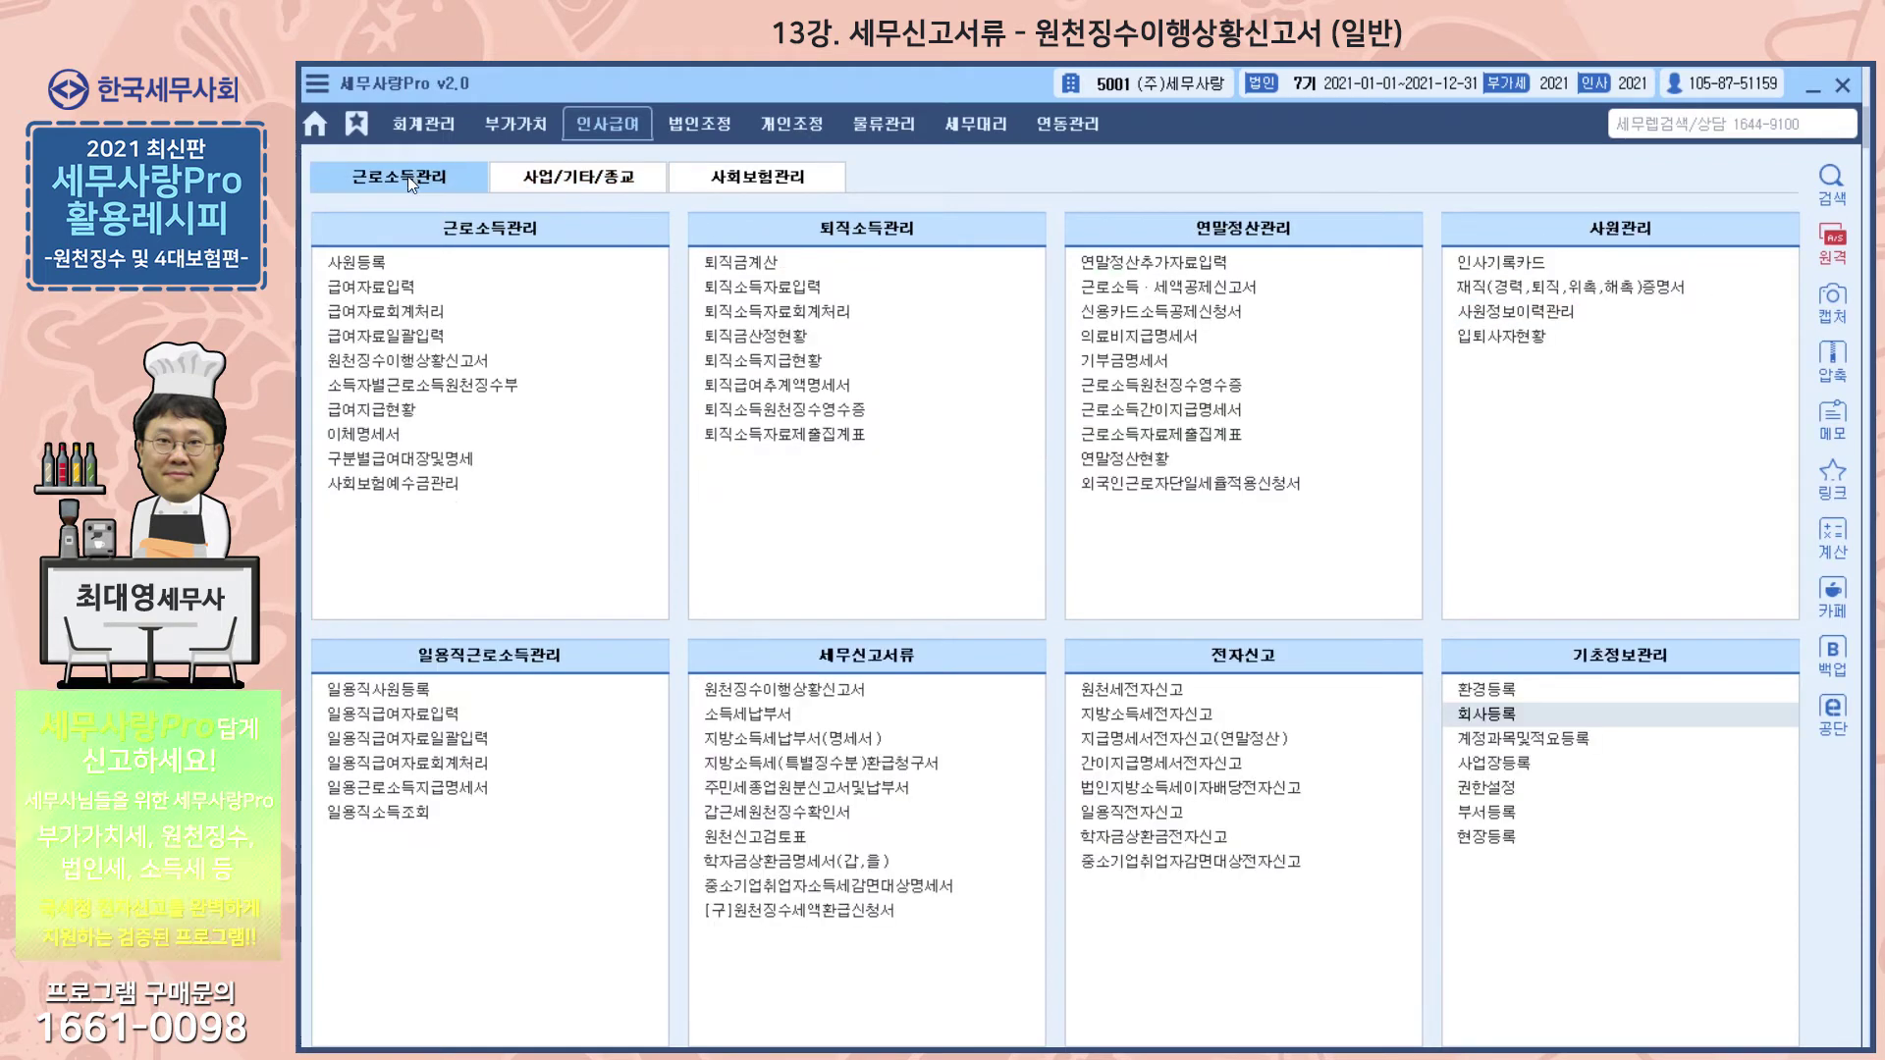
click(817, 697)
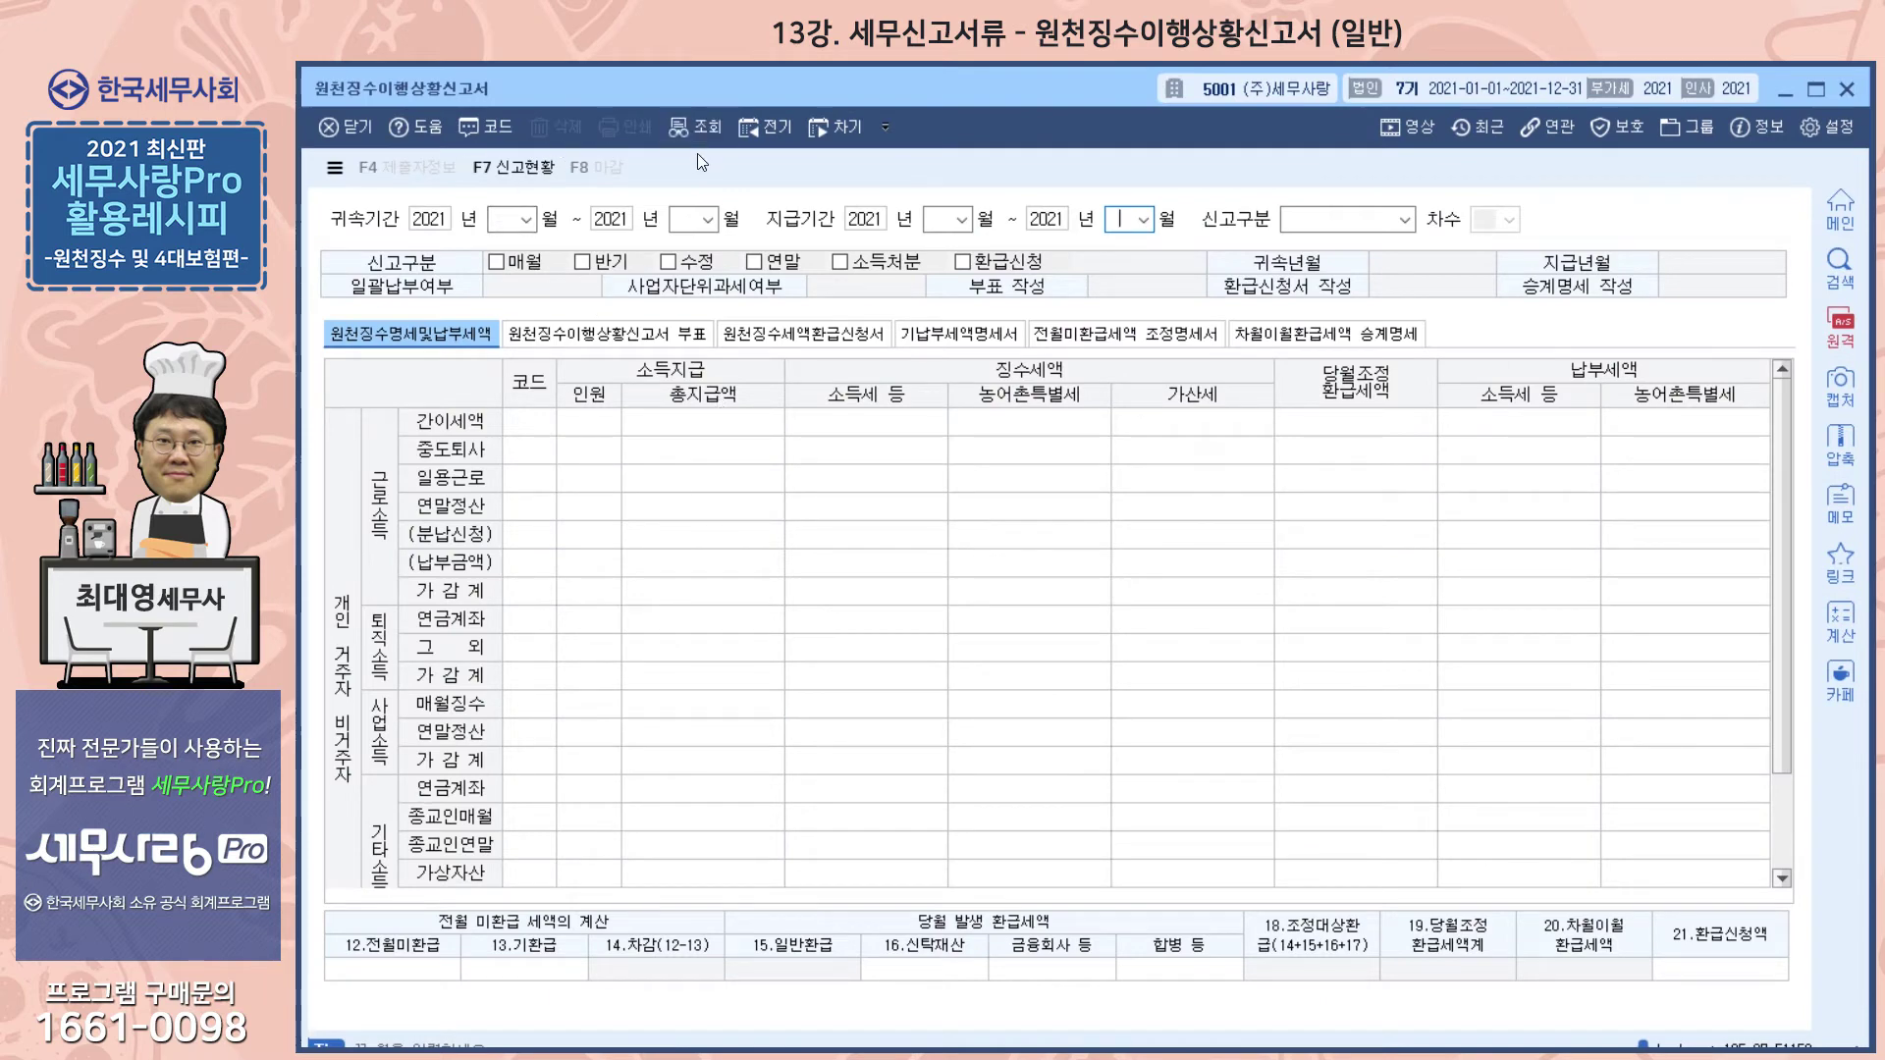
click(520, 169)
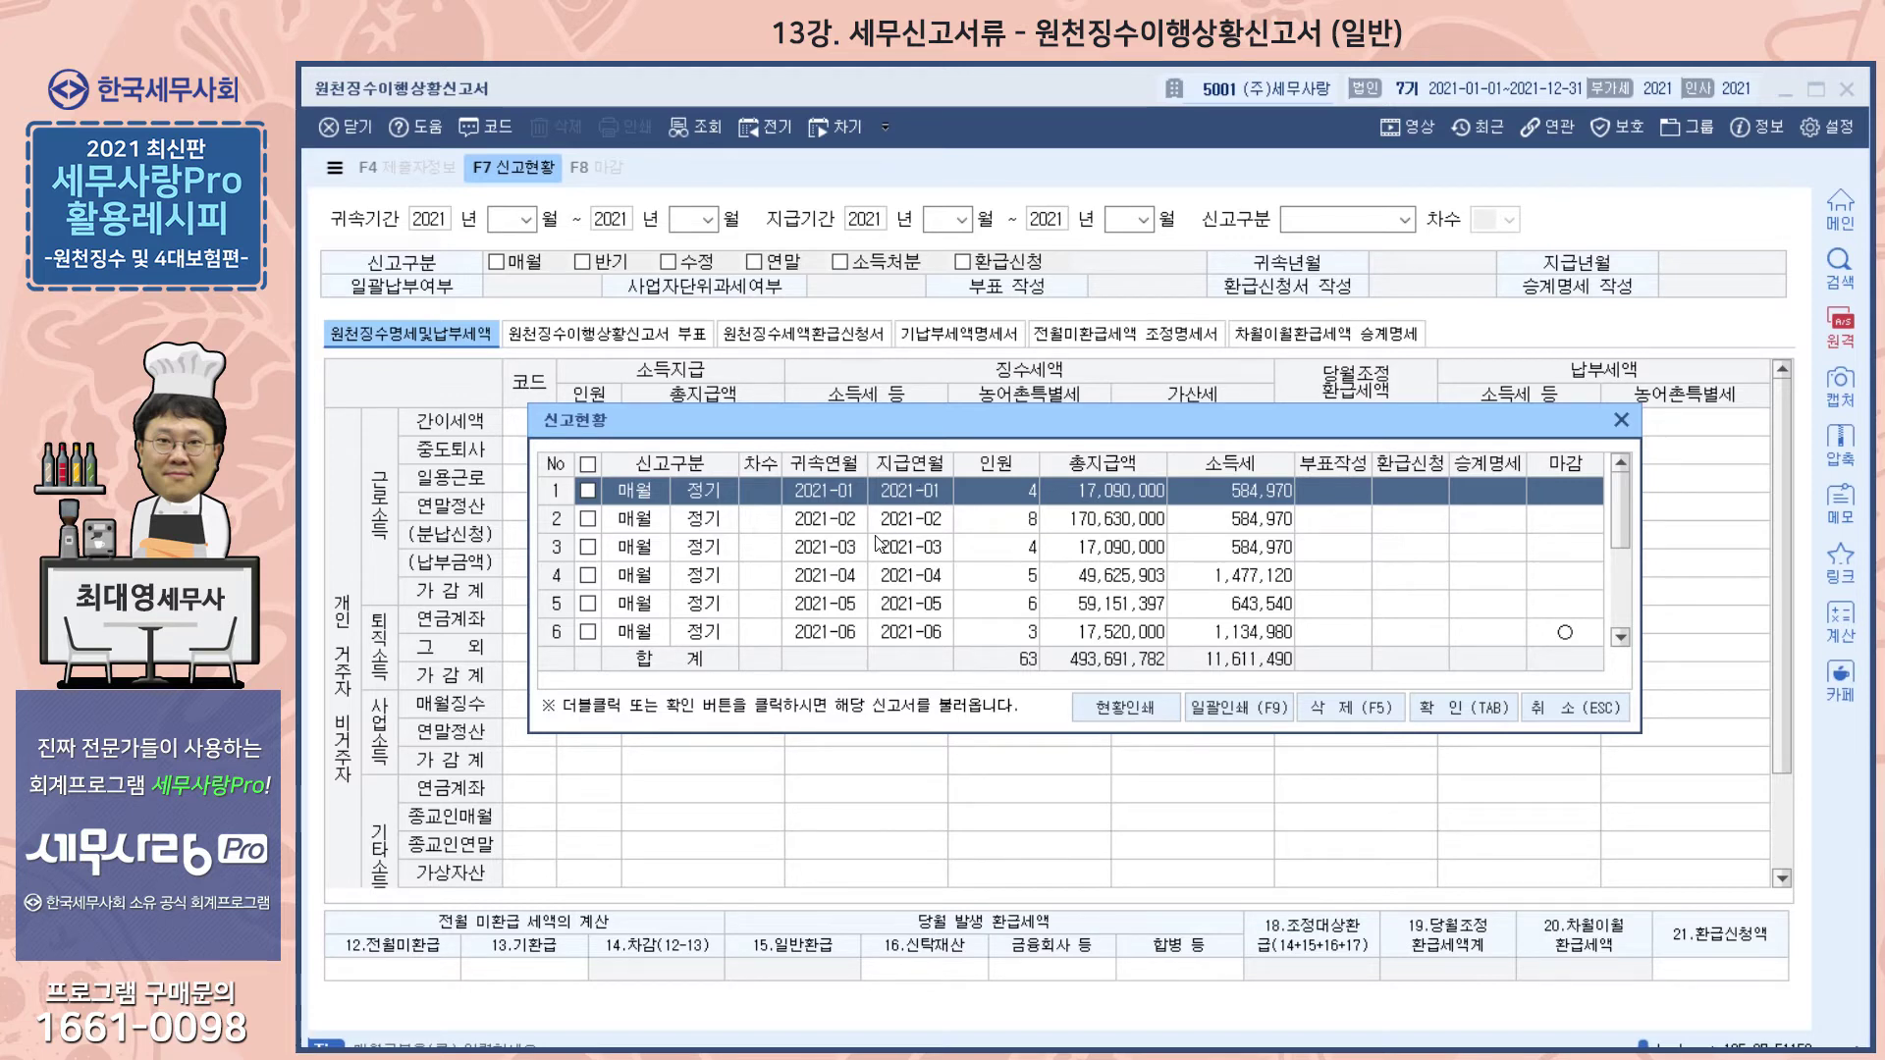
Step: Go through the monthly filings in the 신고현황 list and check which months are marked in the 마감 column
click(1322, 528)
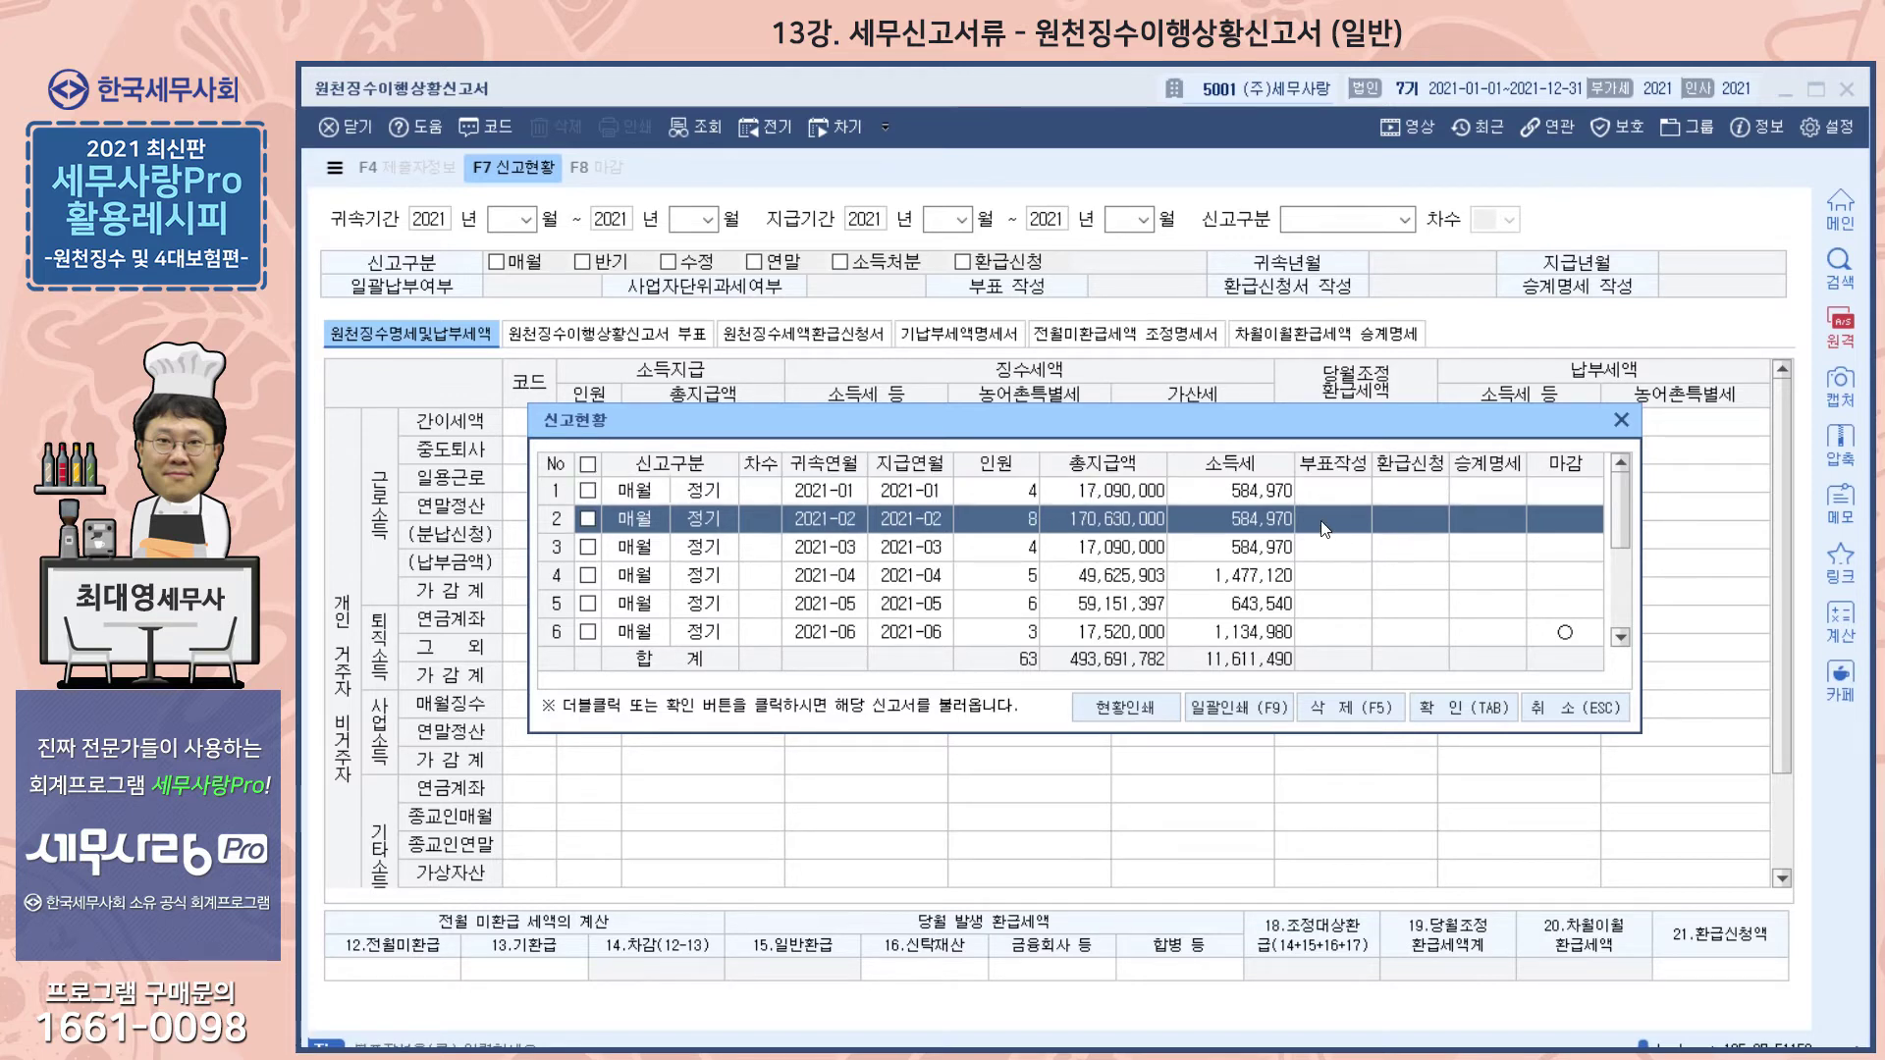
scroll(1321, 530, down, 2)
scroll(1322, 528, up, 2)
click(1565, 500)
click(1566, 521)
click(1565, 549)
click(1566, 581)
click(1567, 606)
scroll(1561, 570, down, 3)
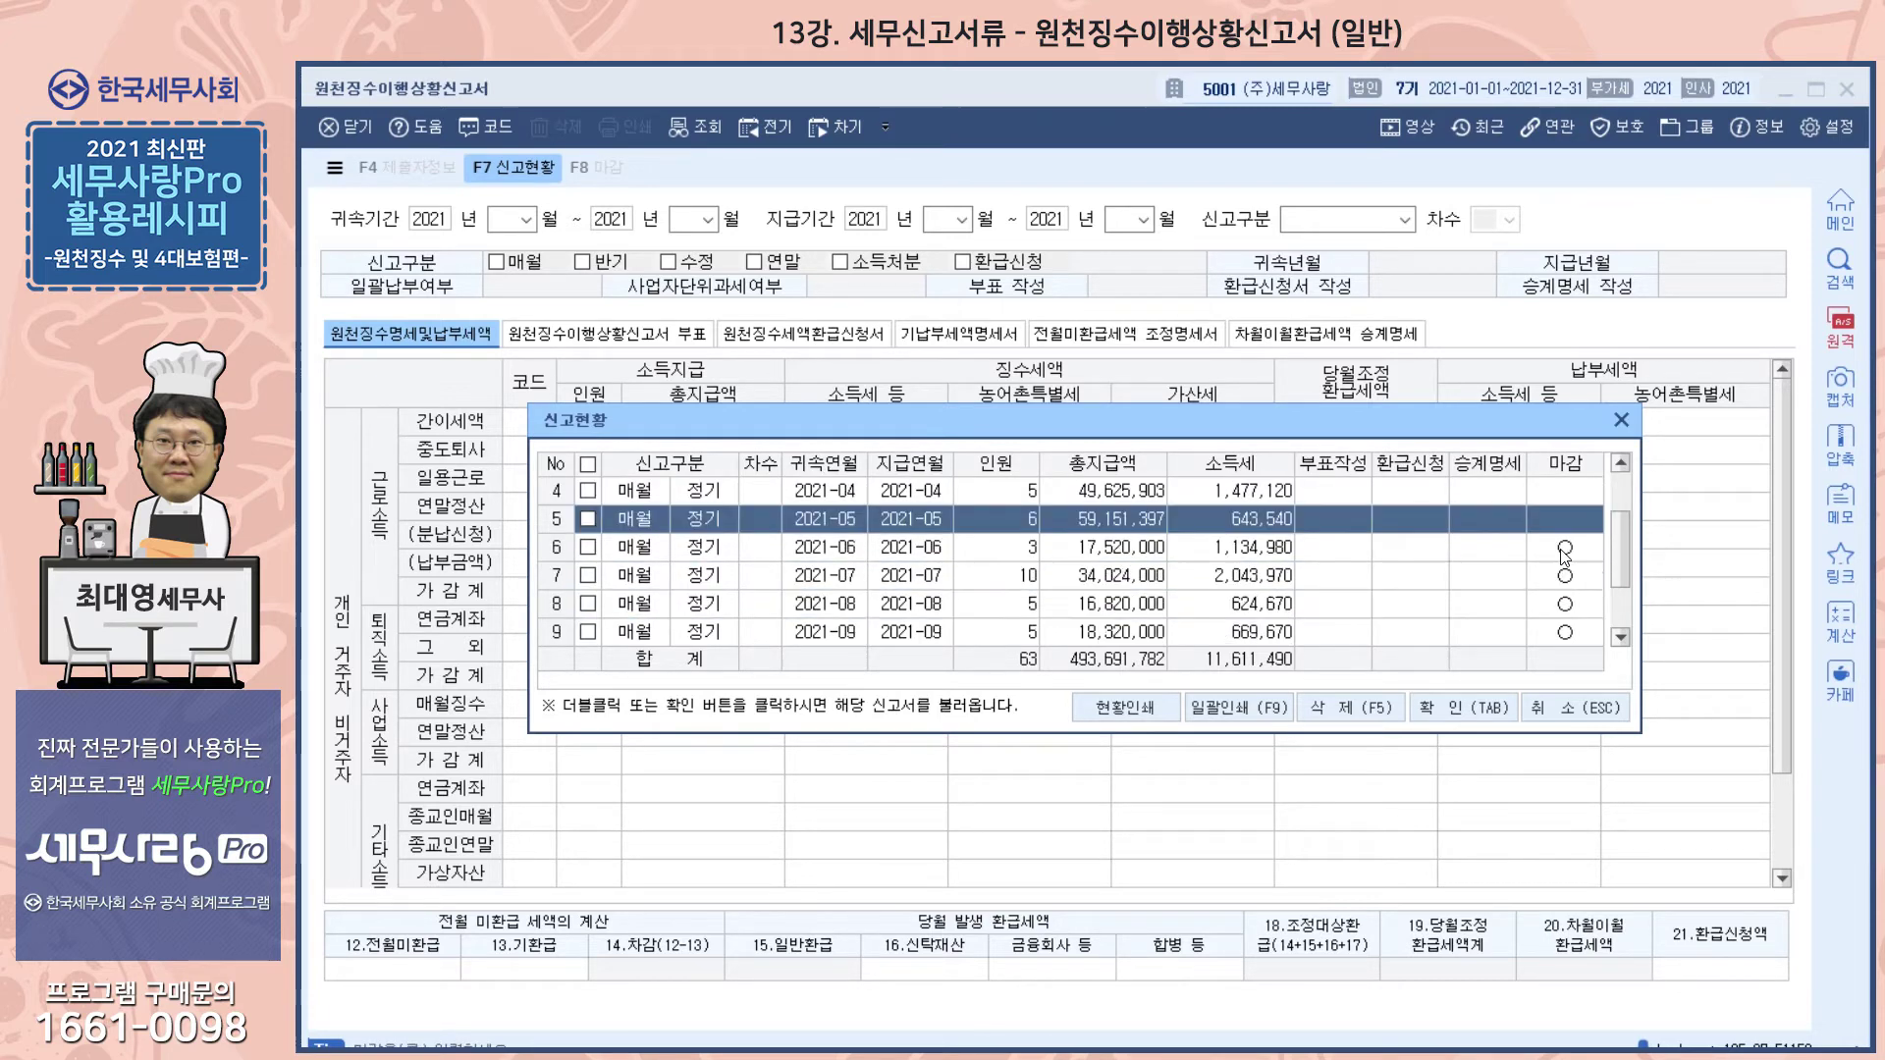
click(1562, 495)
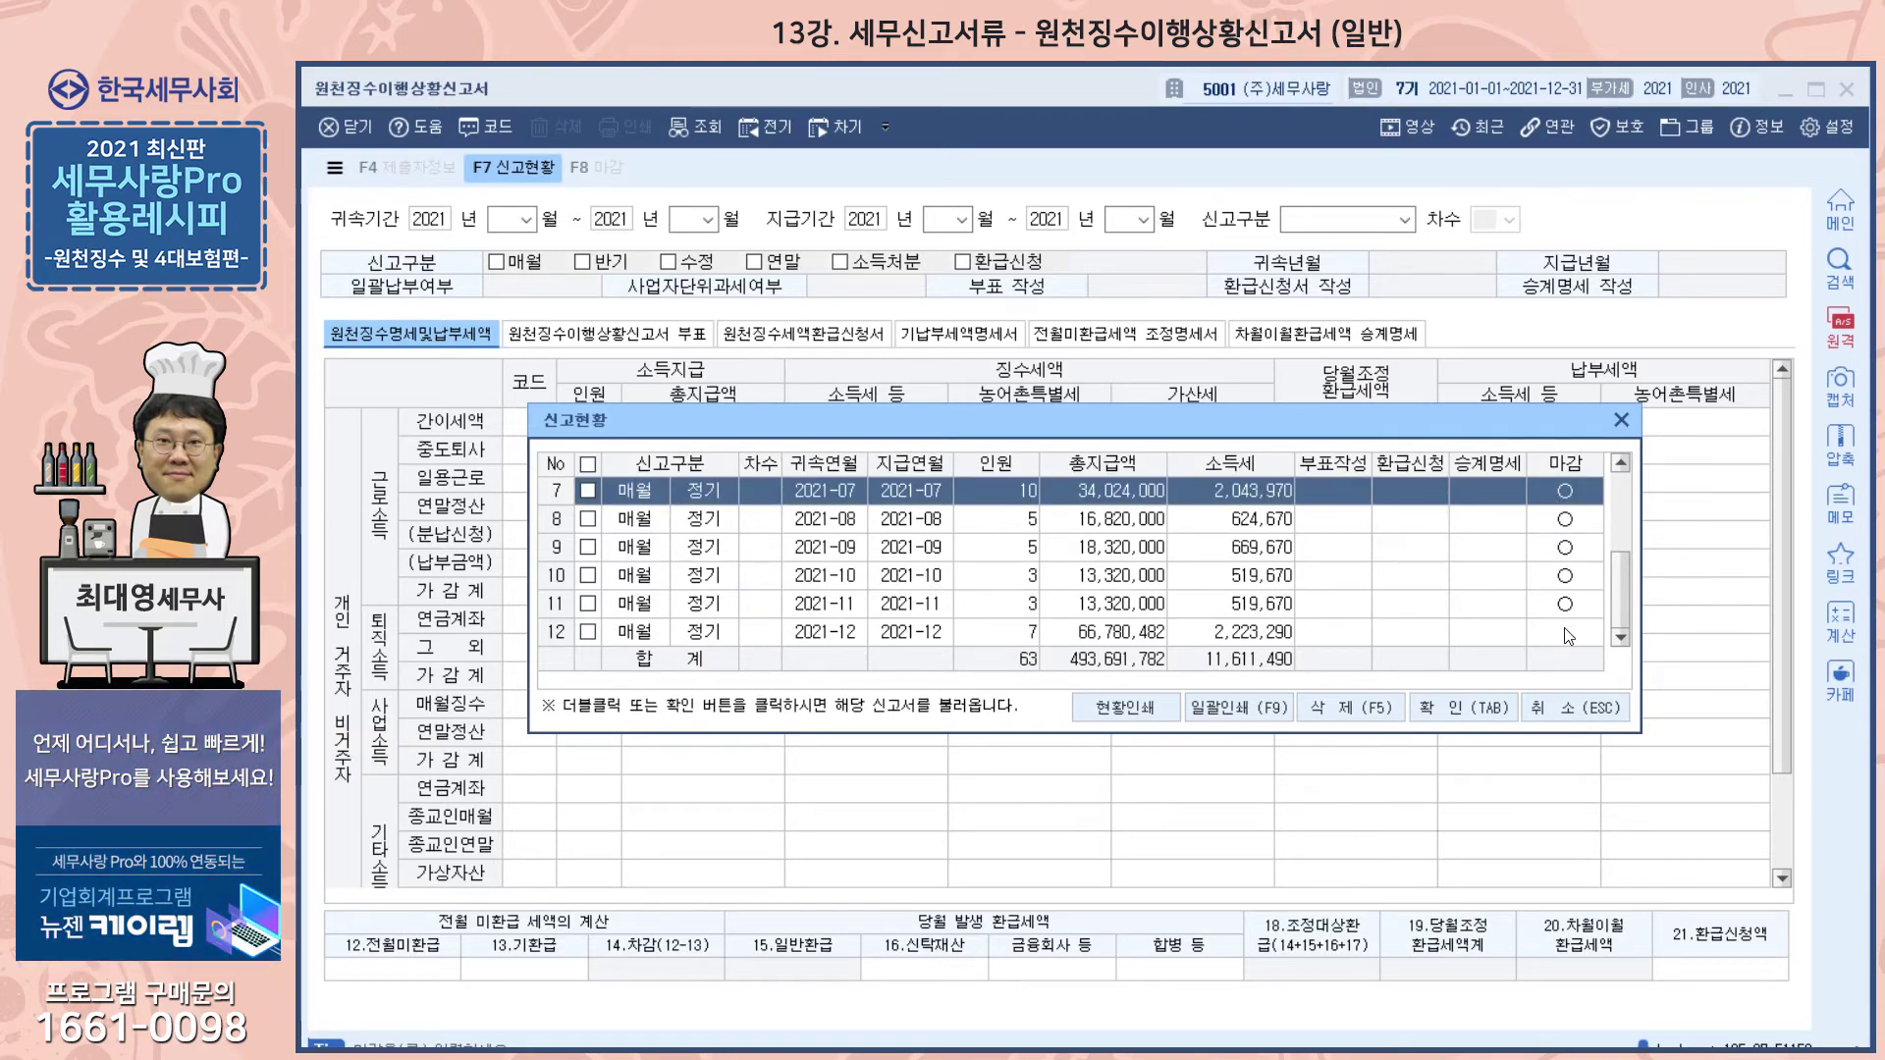
scroll(1567, 633, up, 3)
click(1571, 491)
click(1567, 519)
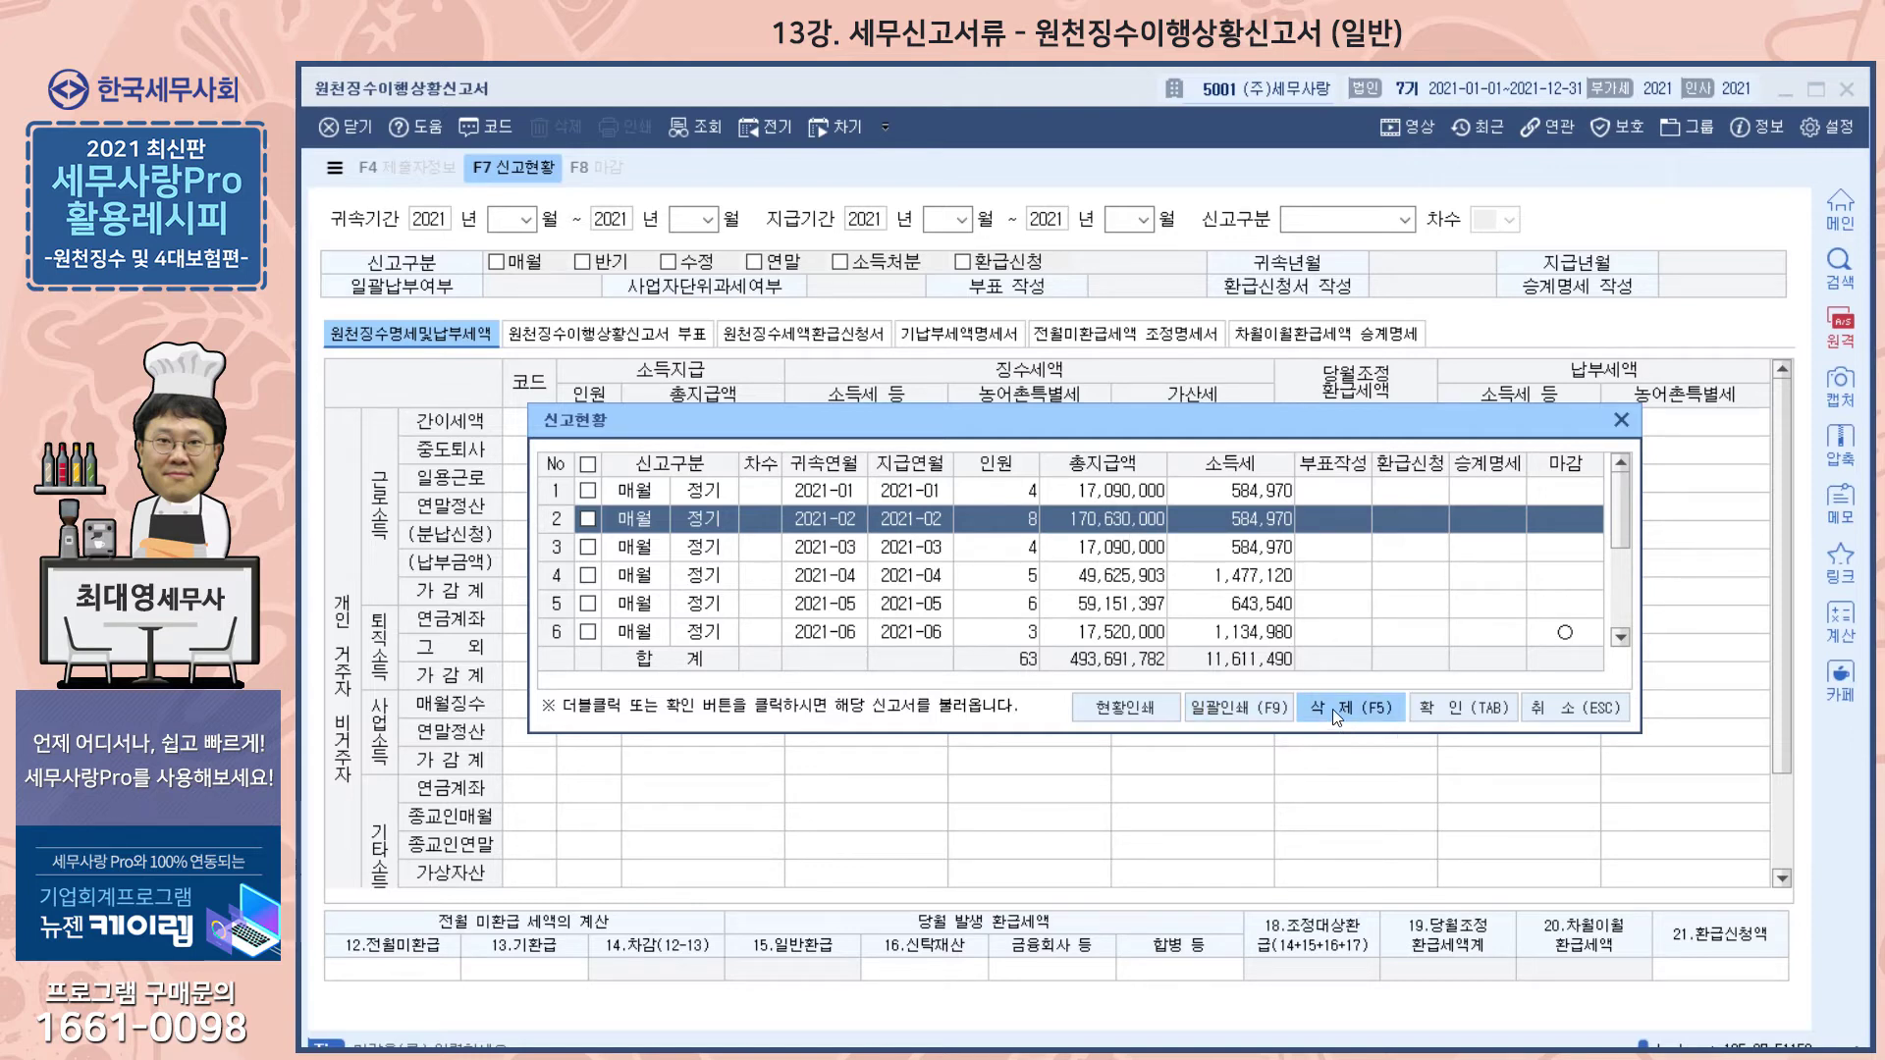
click(587, 519)
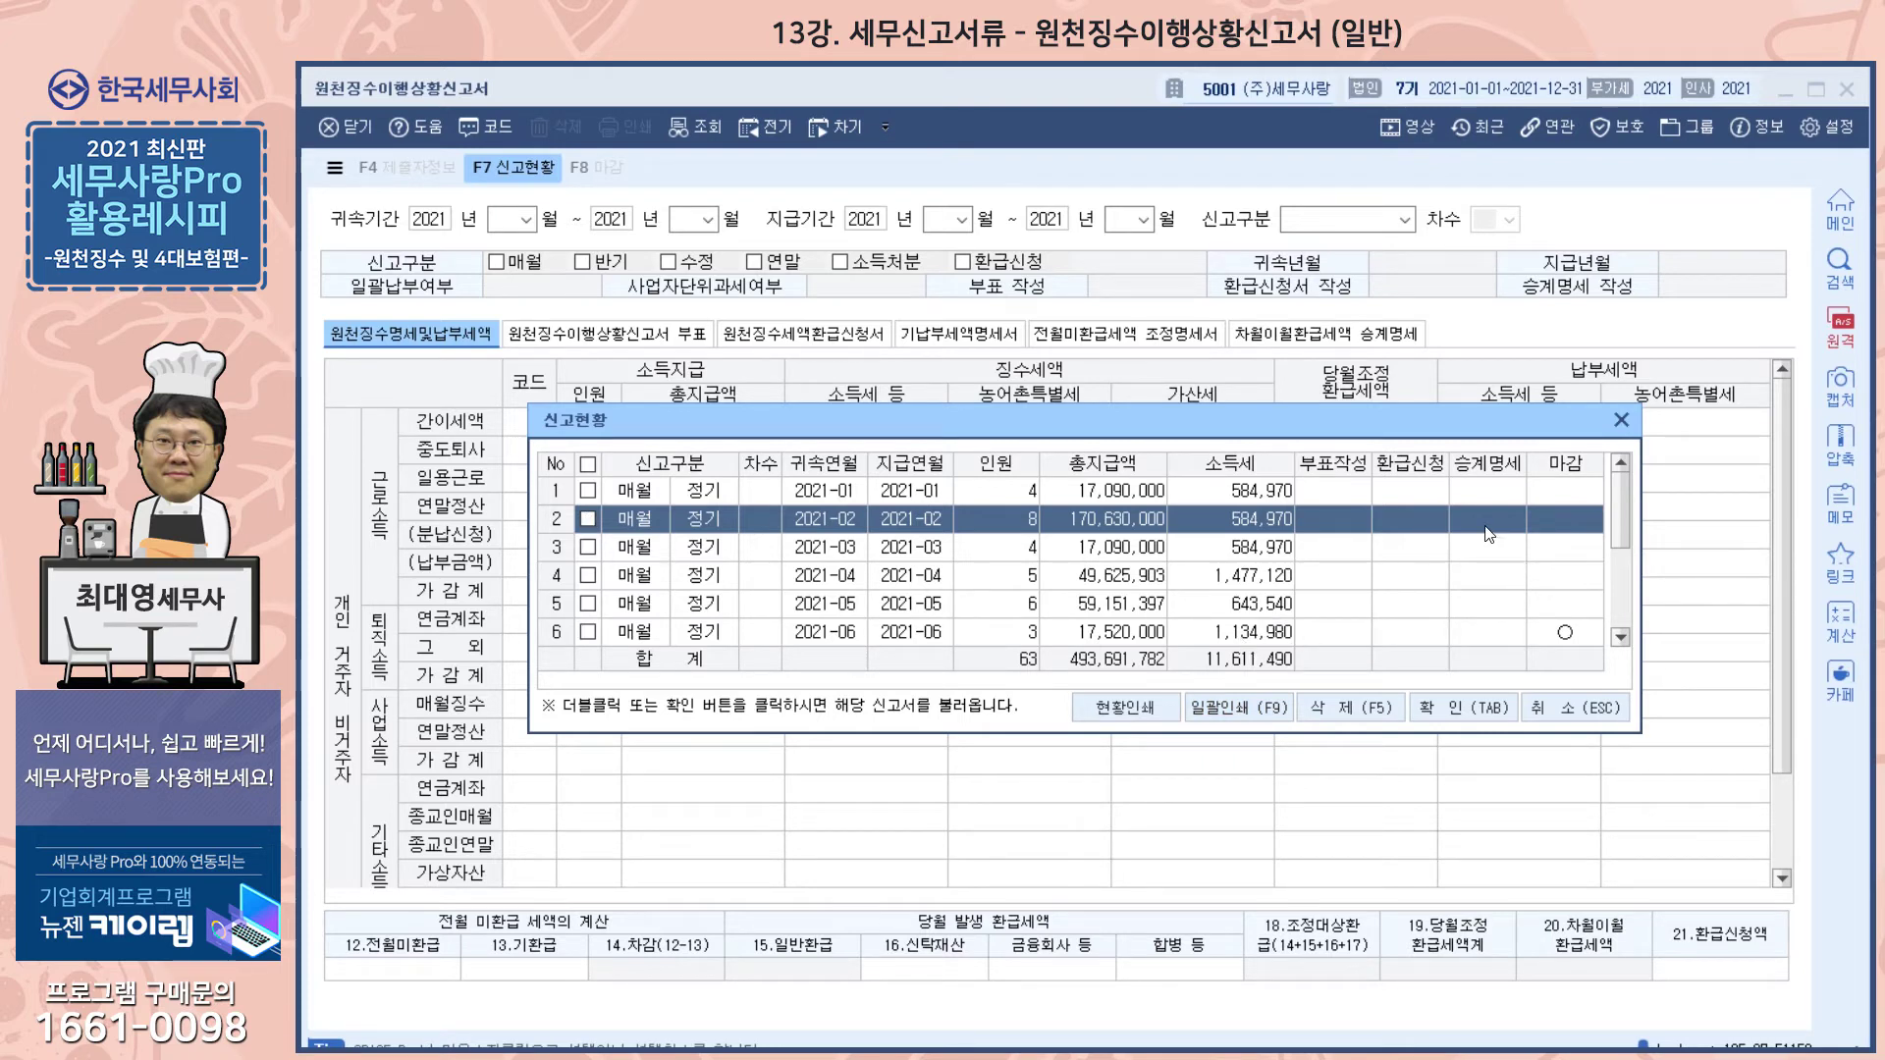
Step: Review the 귀속연월 and 지급연월 of the monthly filings, then close the 신고현황 list
click(803, 492)
click(816, 520)
click(814, 558)
click(818, 577)
scroll(823, 559, down, 1)
click(841, 526)
click(844, 549)
click(844, 577)
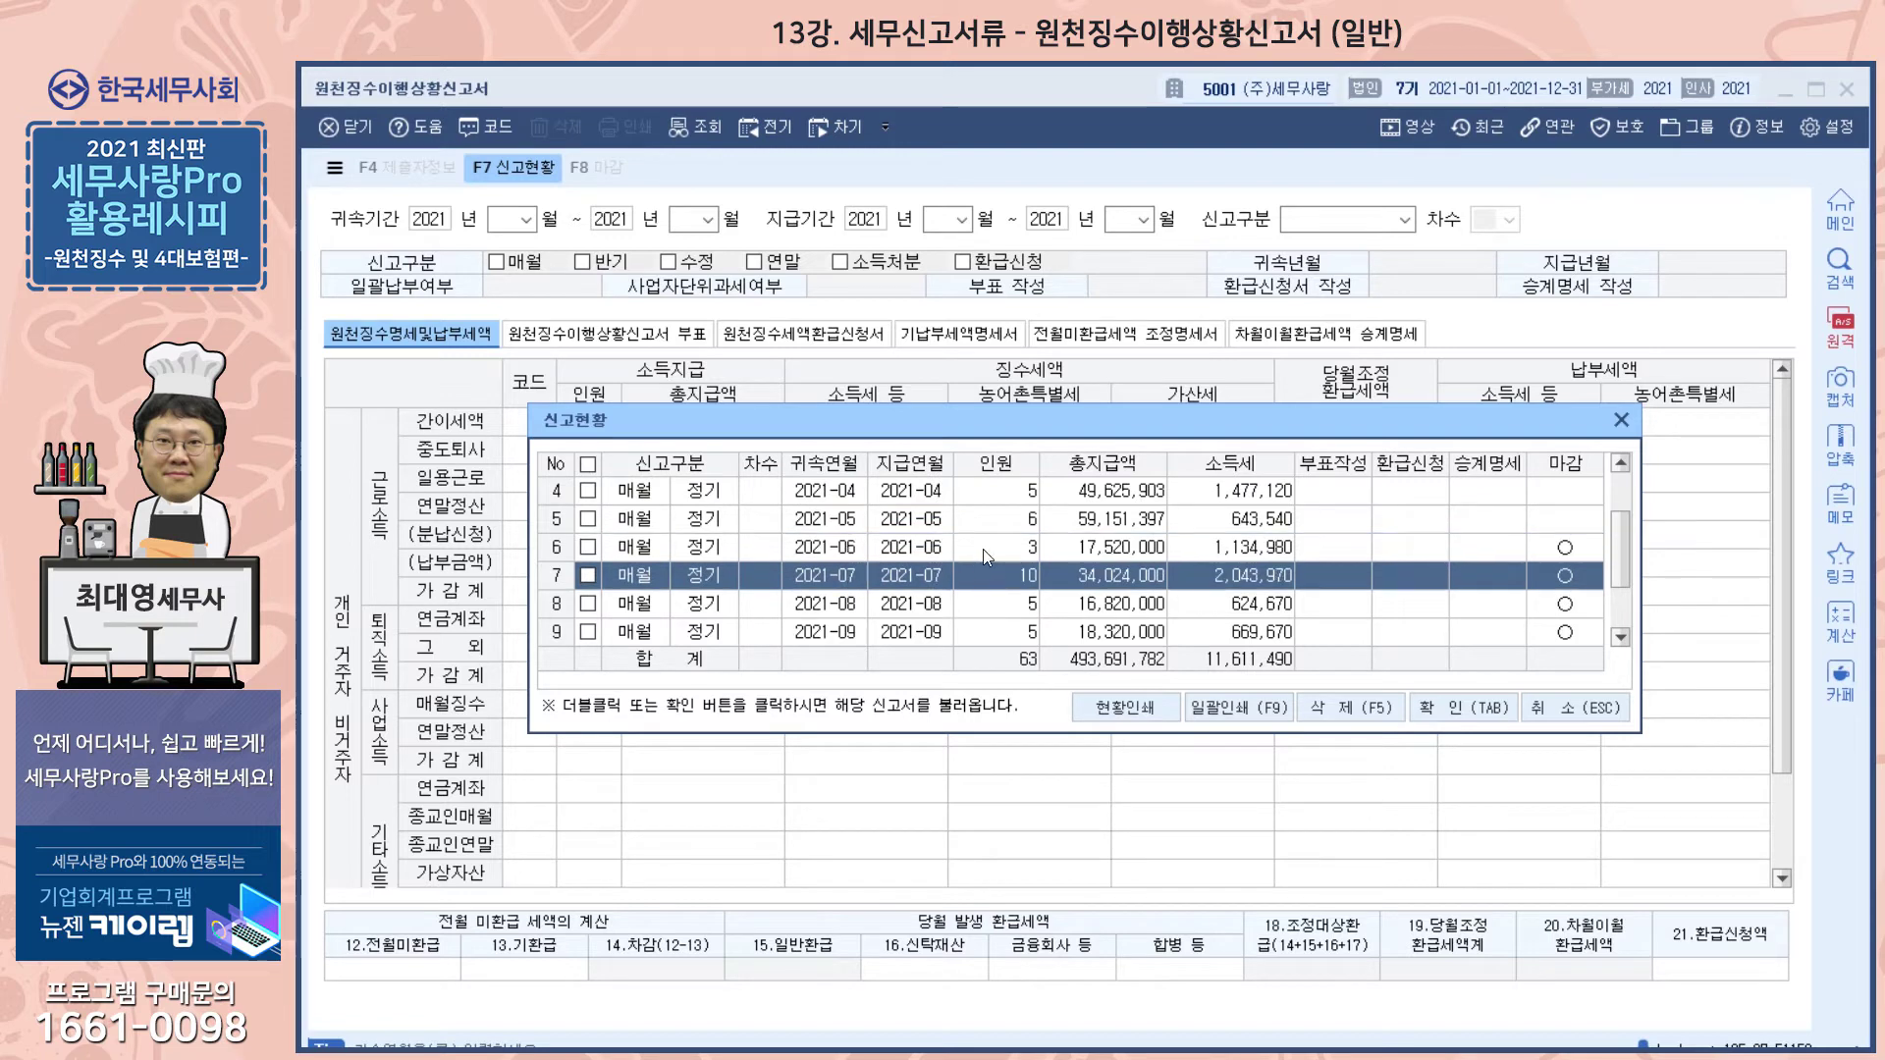
scroll(964, 550, down, 1)
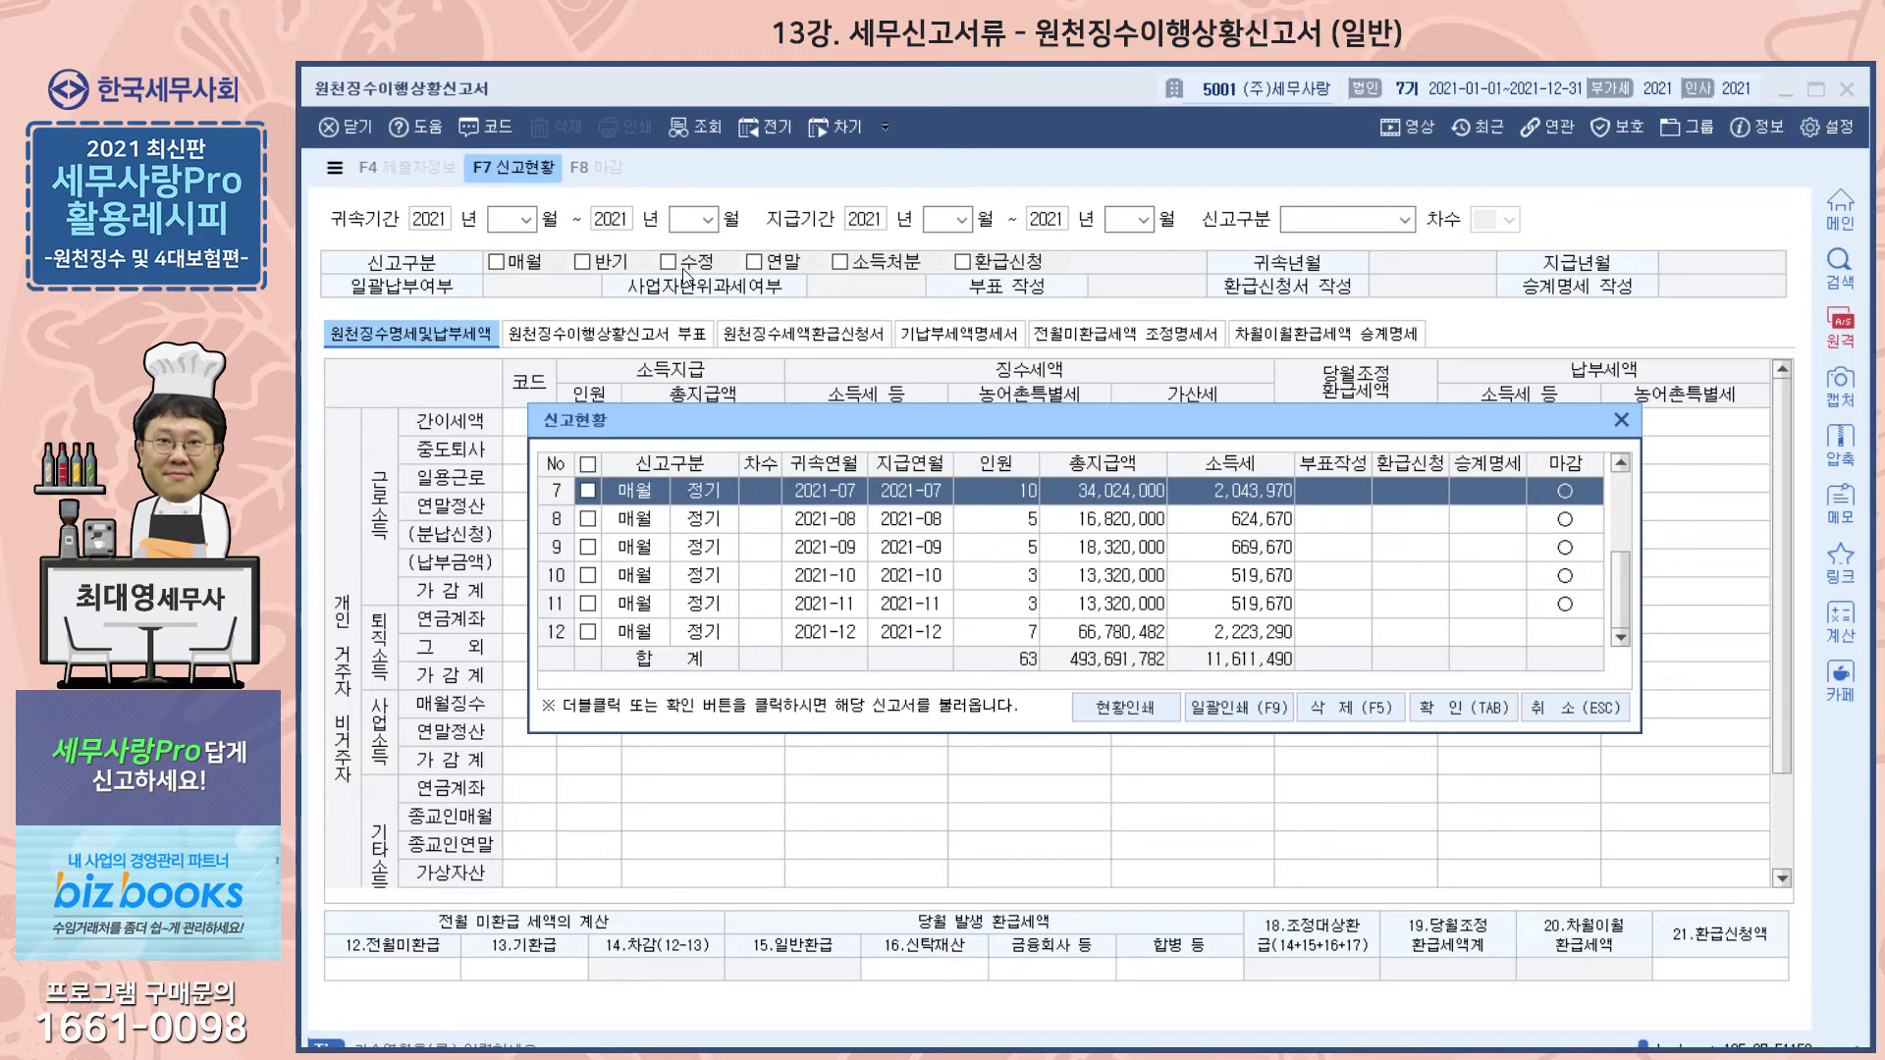
click(1621, 420)
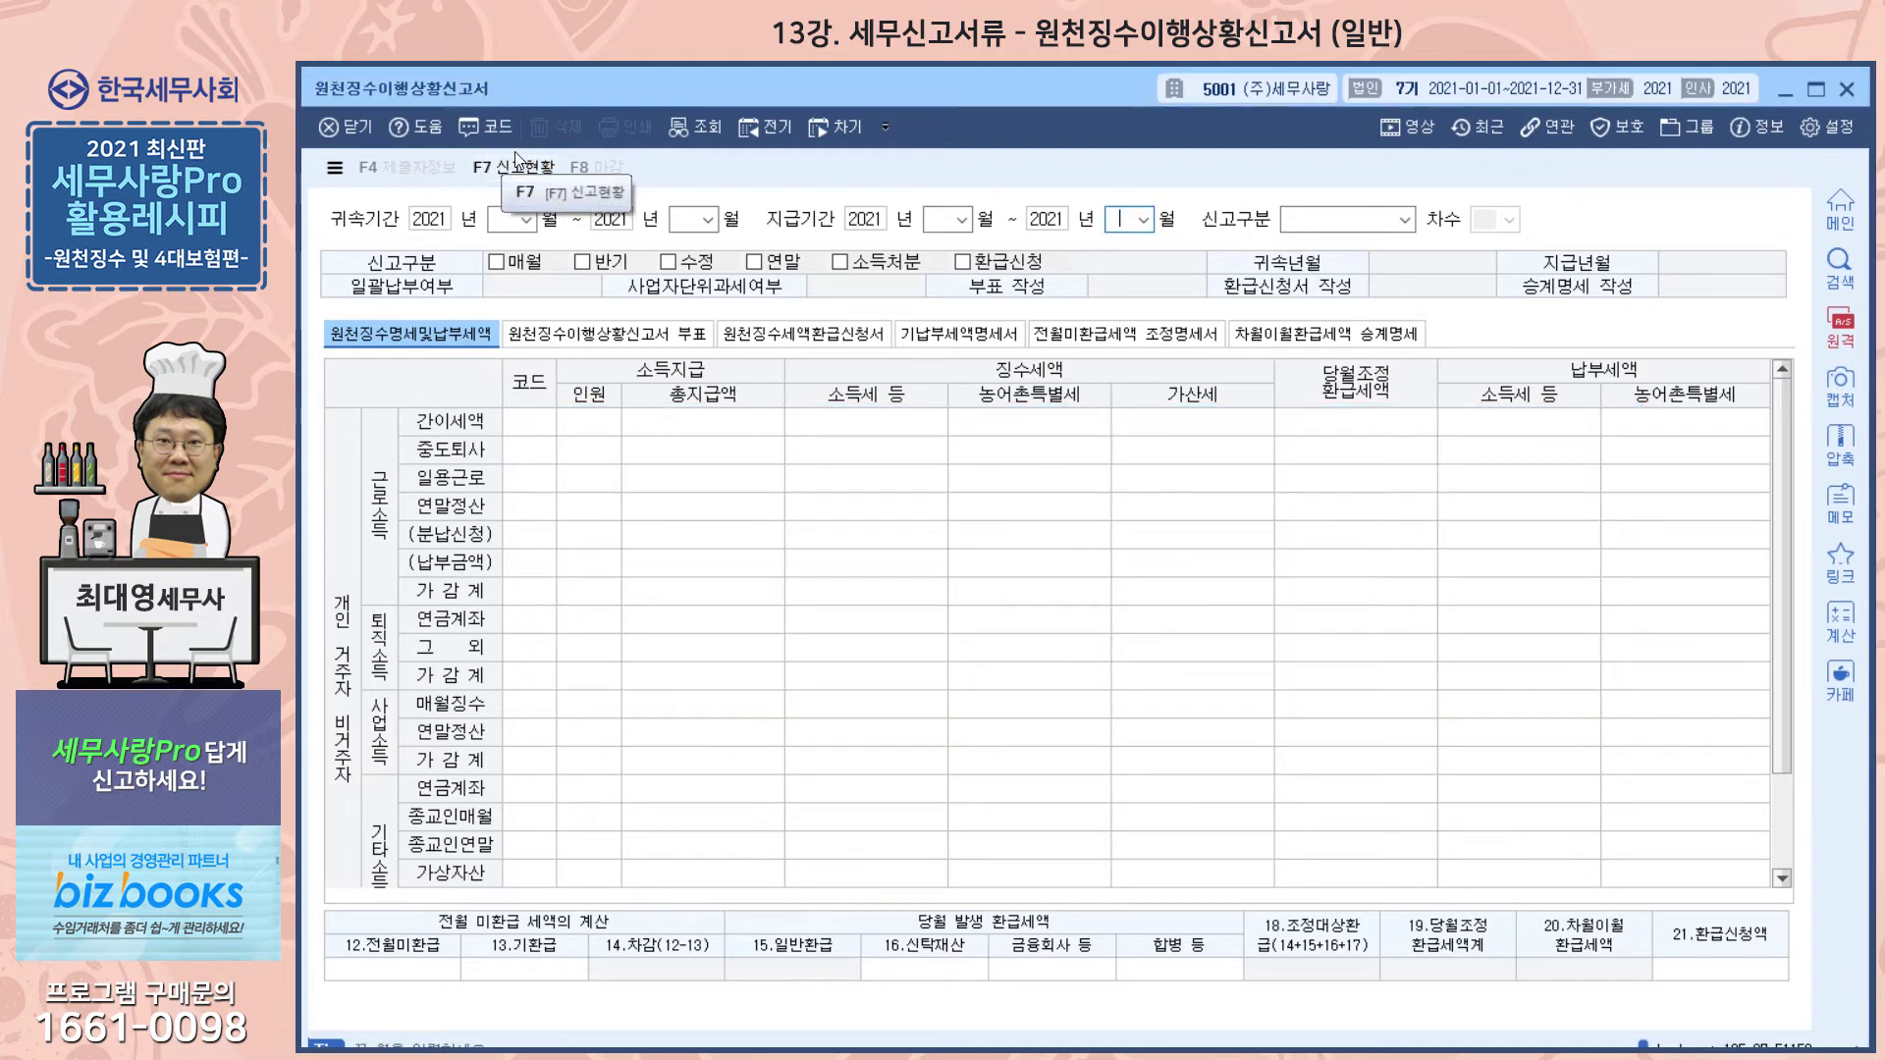
Step: Load the saved 1.정기신고 report with both 귀속기간 and 지급기간 set to 2021년 02월 ~ 2021년 02월
click(498, 221)
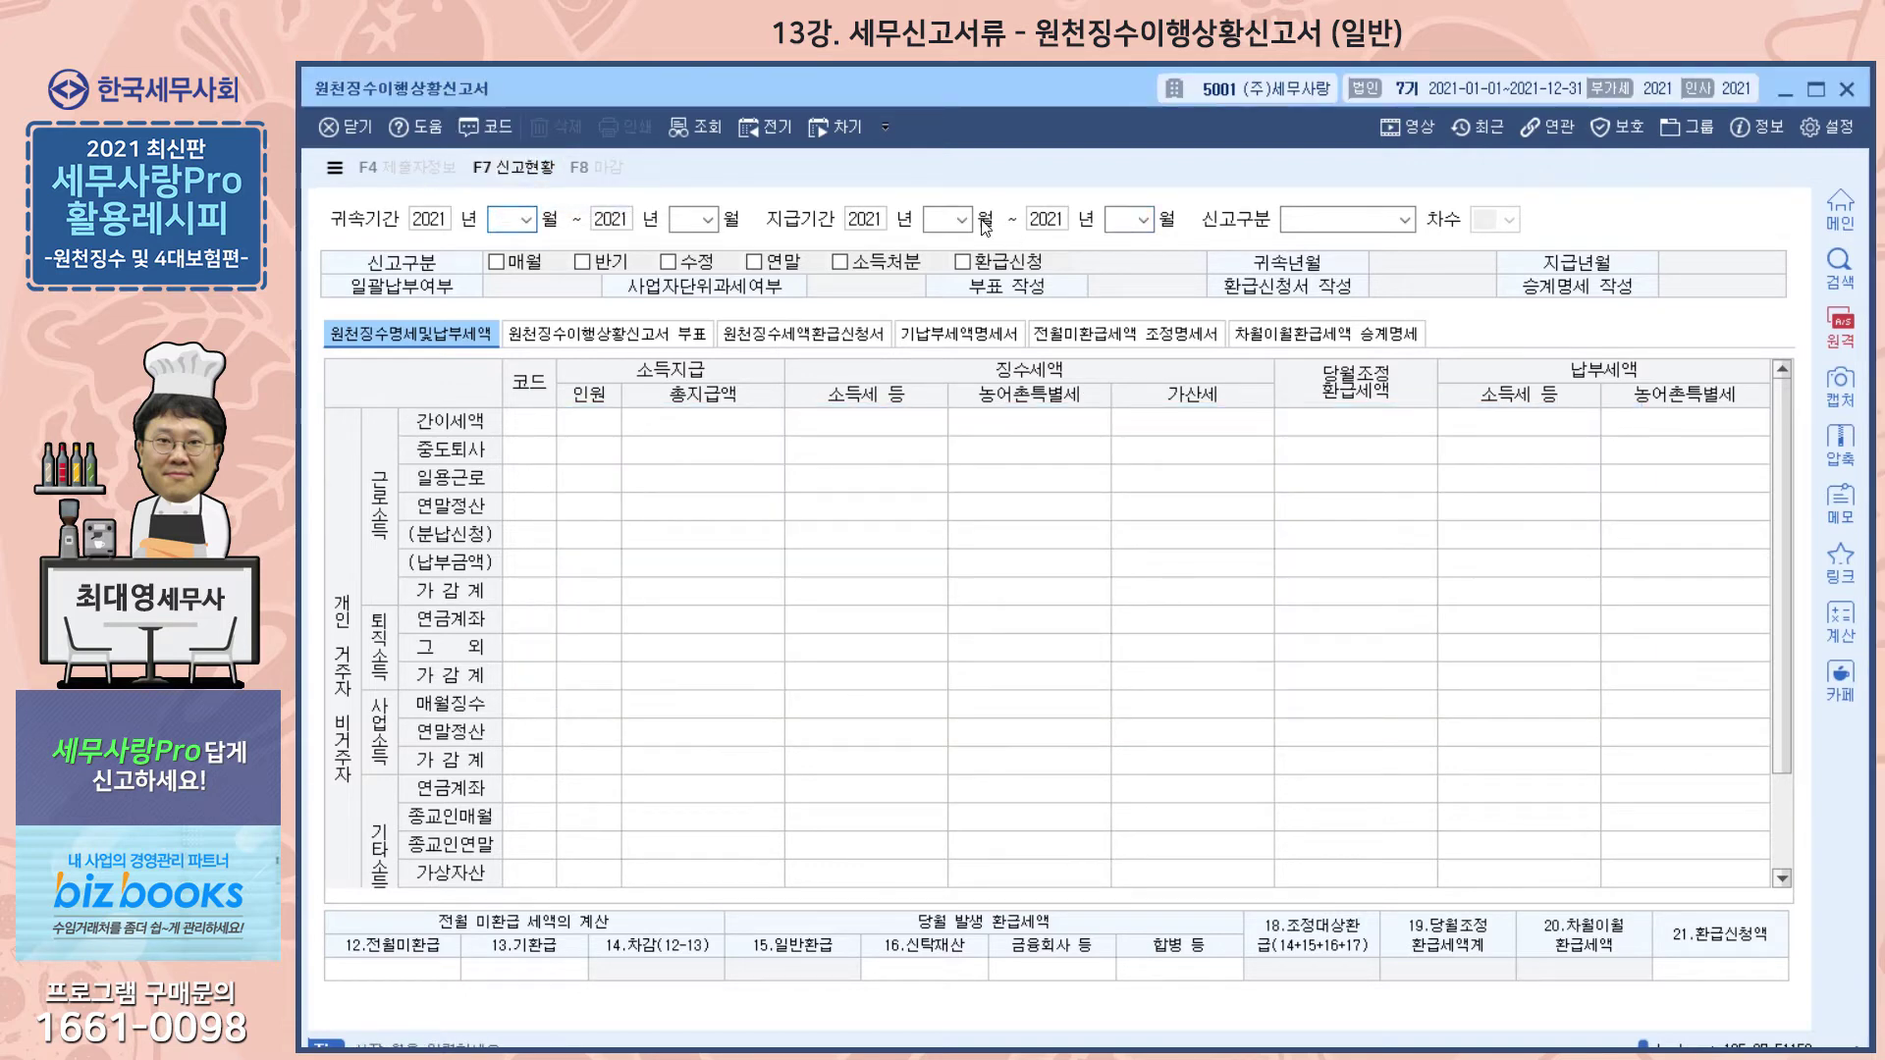
text(1)
text(2)
key(Return)
key(Return)
text(2)
key(Return)
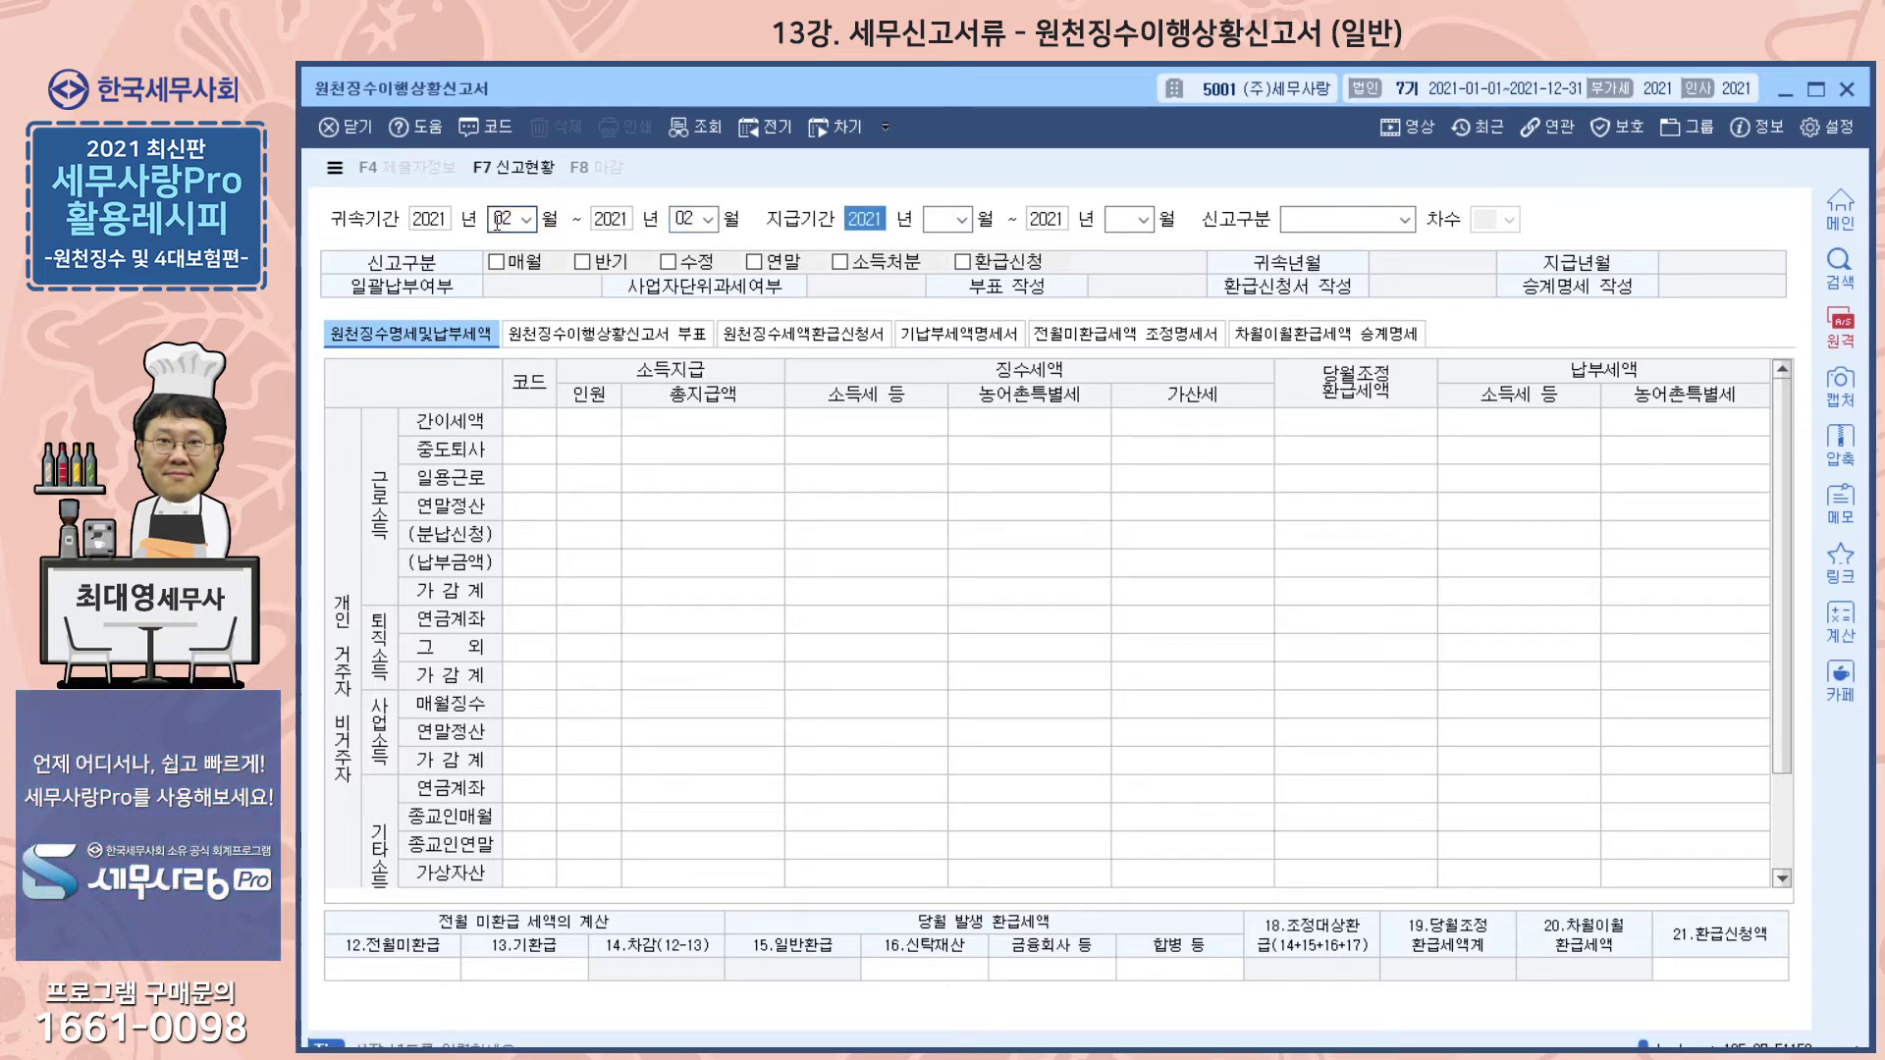
key(Return)
key(Return)
key(Return)
key(Return)
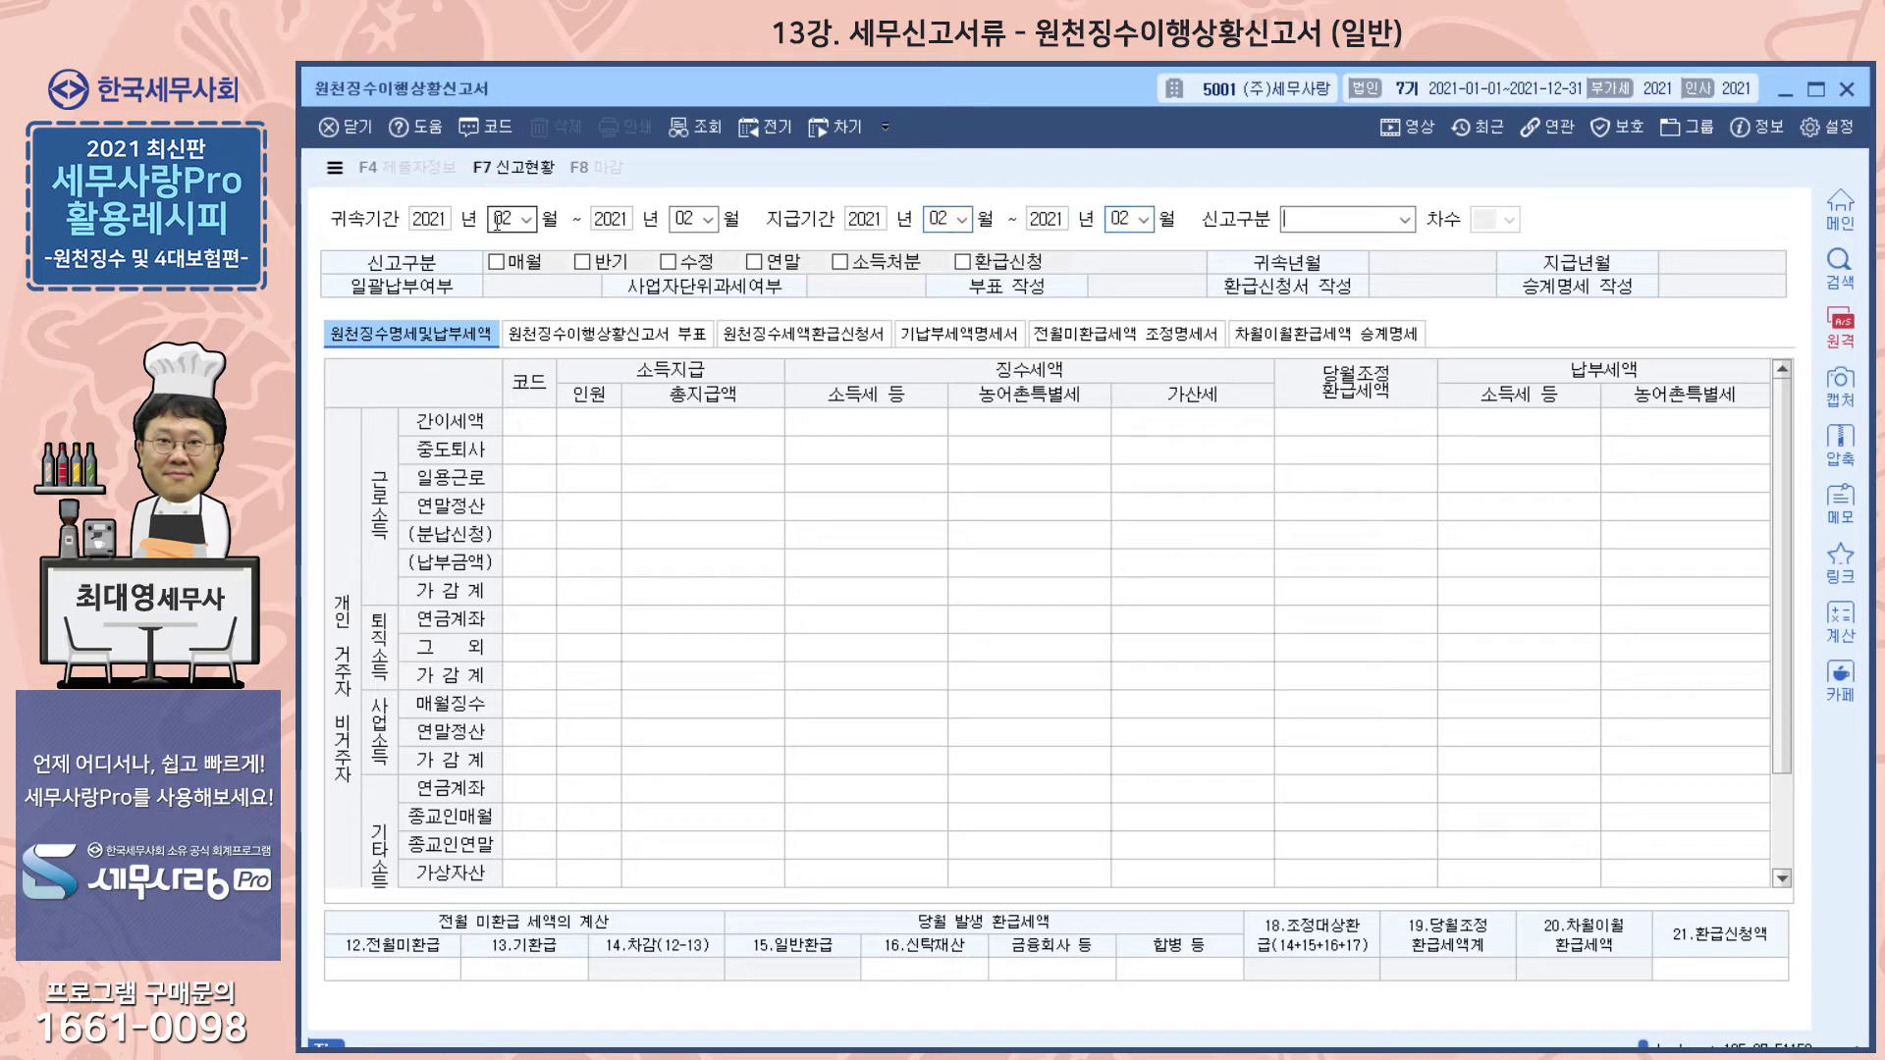
key(Return)
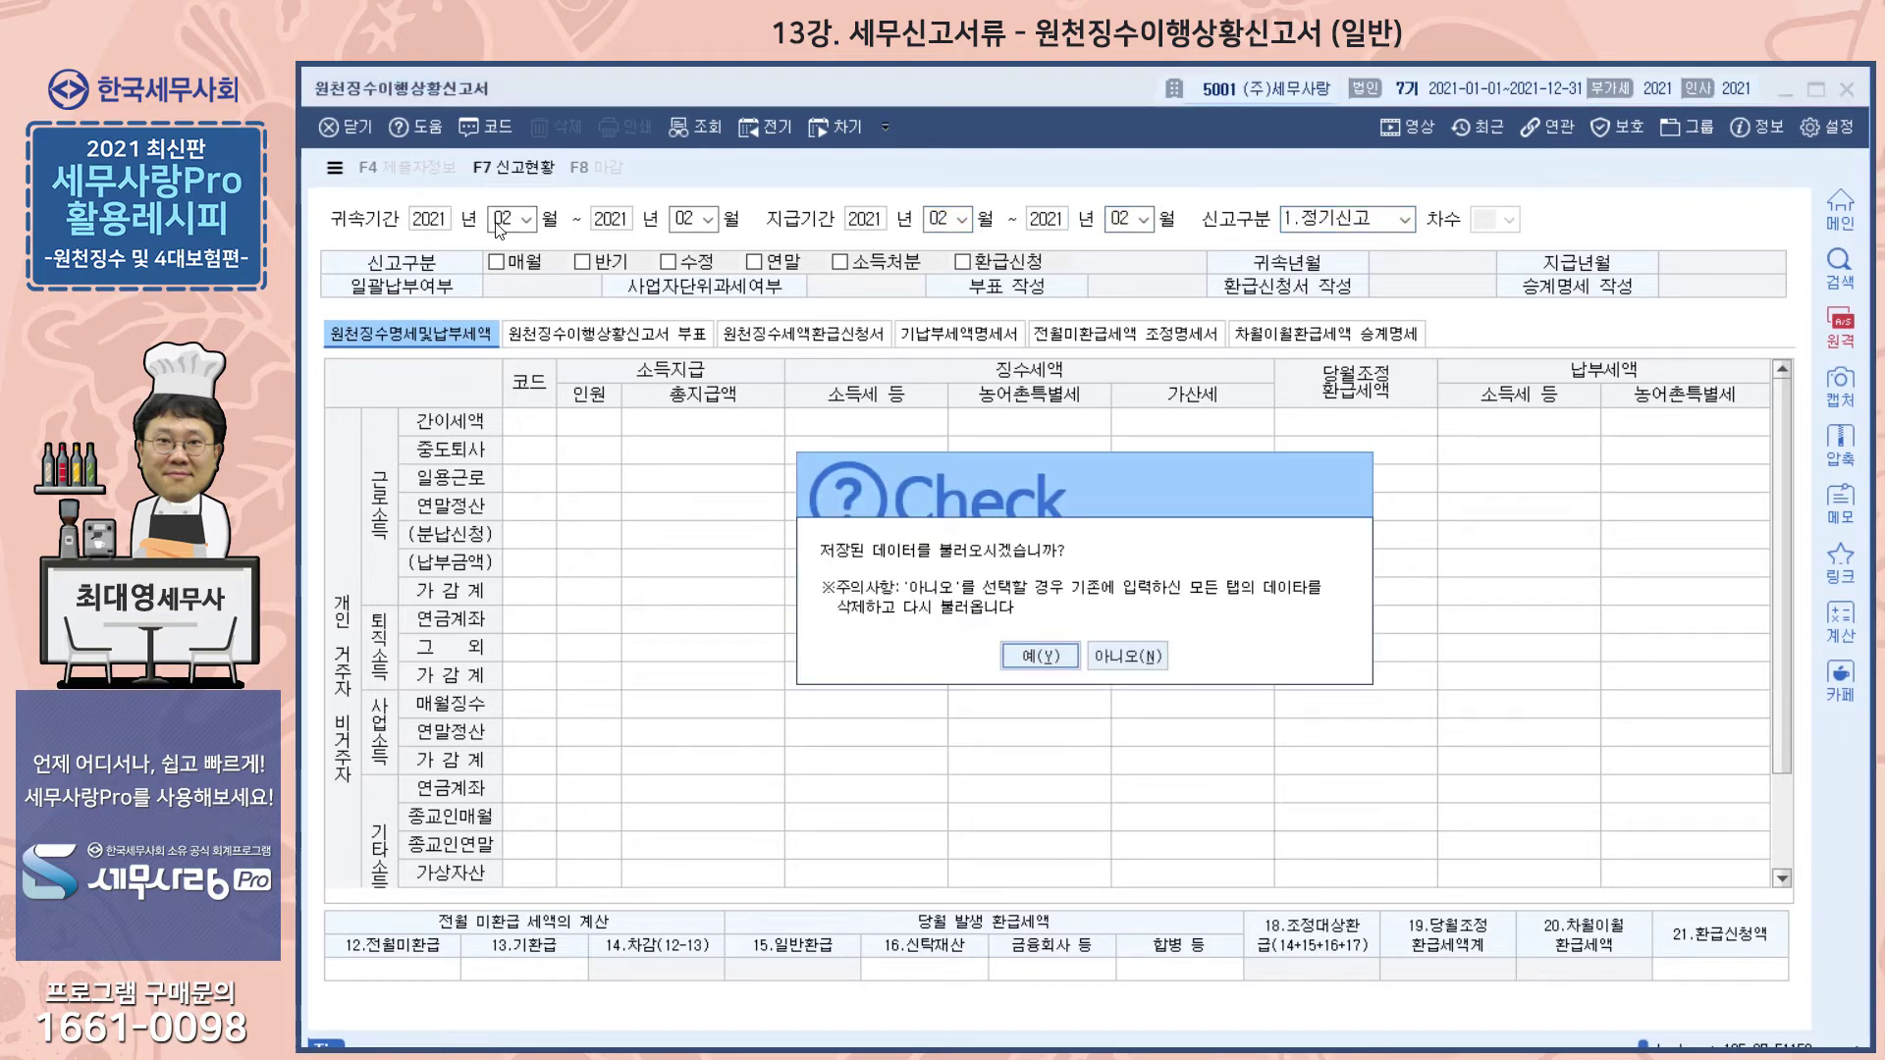
key(Return)
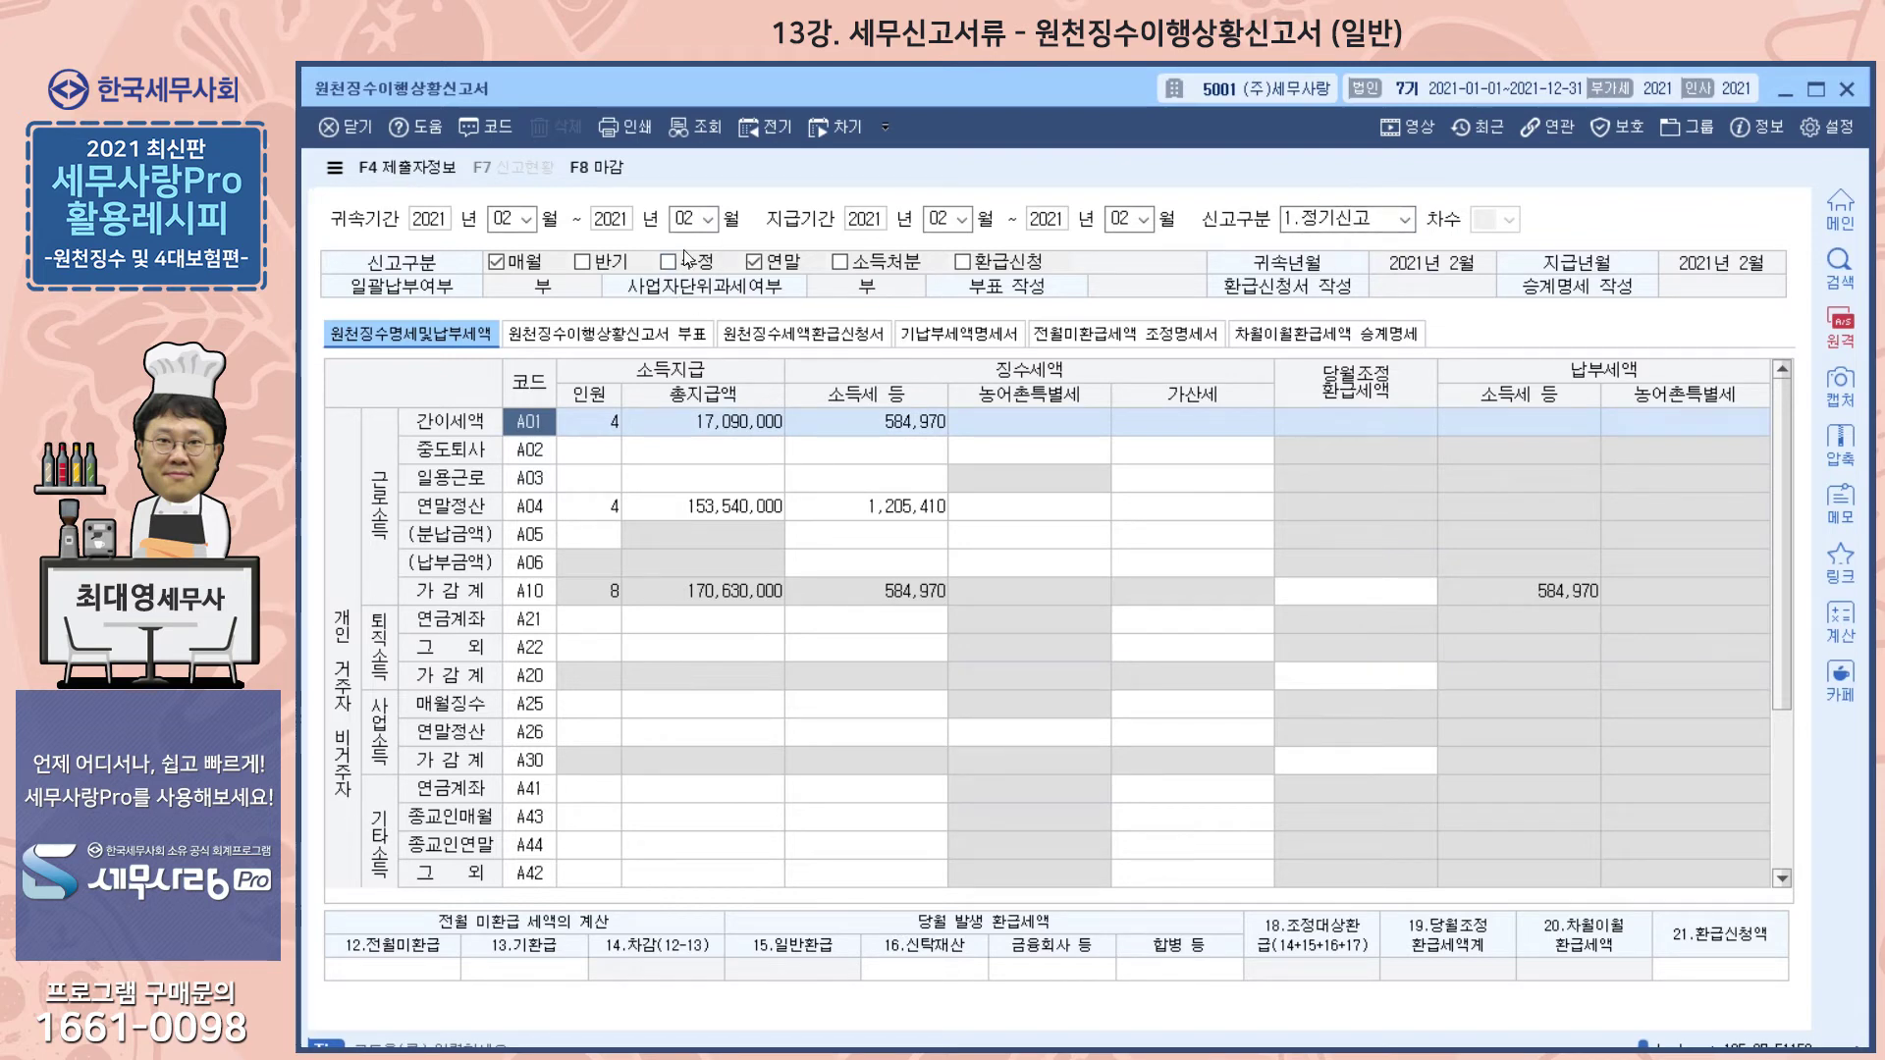
Step: Look over the 신고구분 choices, keep 1.정기신고 and reload the saved February report to inspect its 연말정산 row
click(1403, 220)
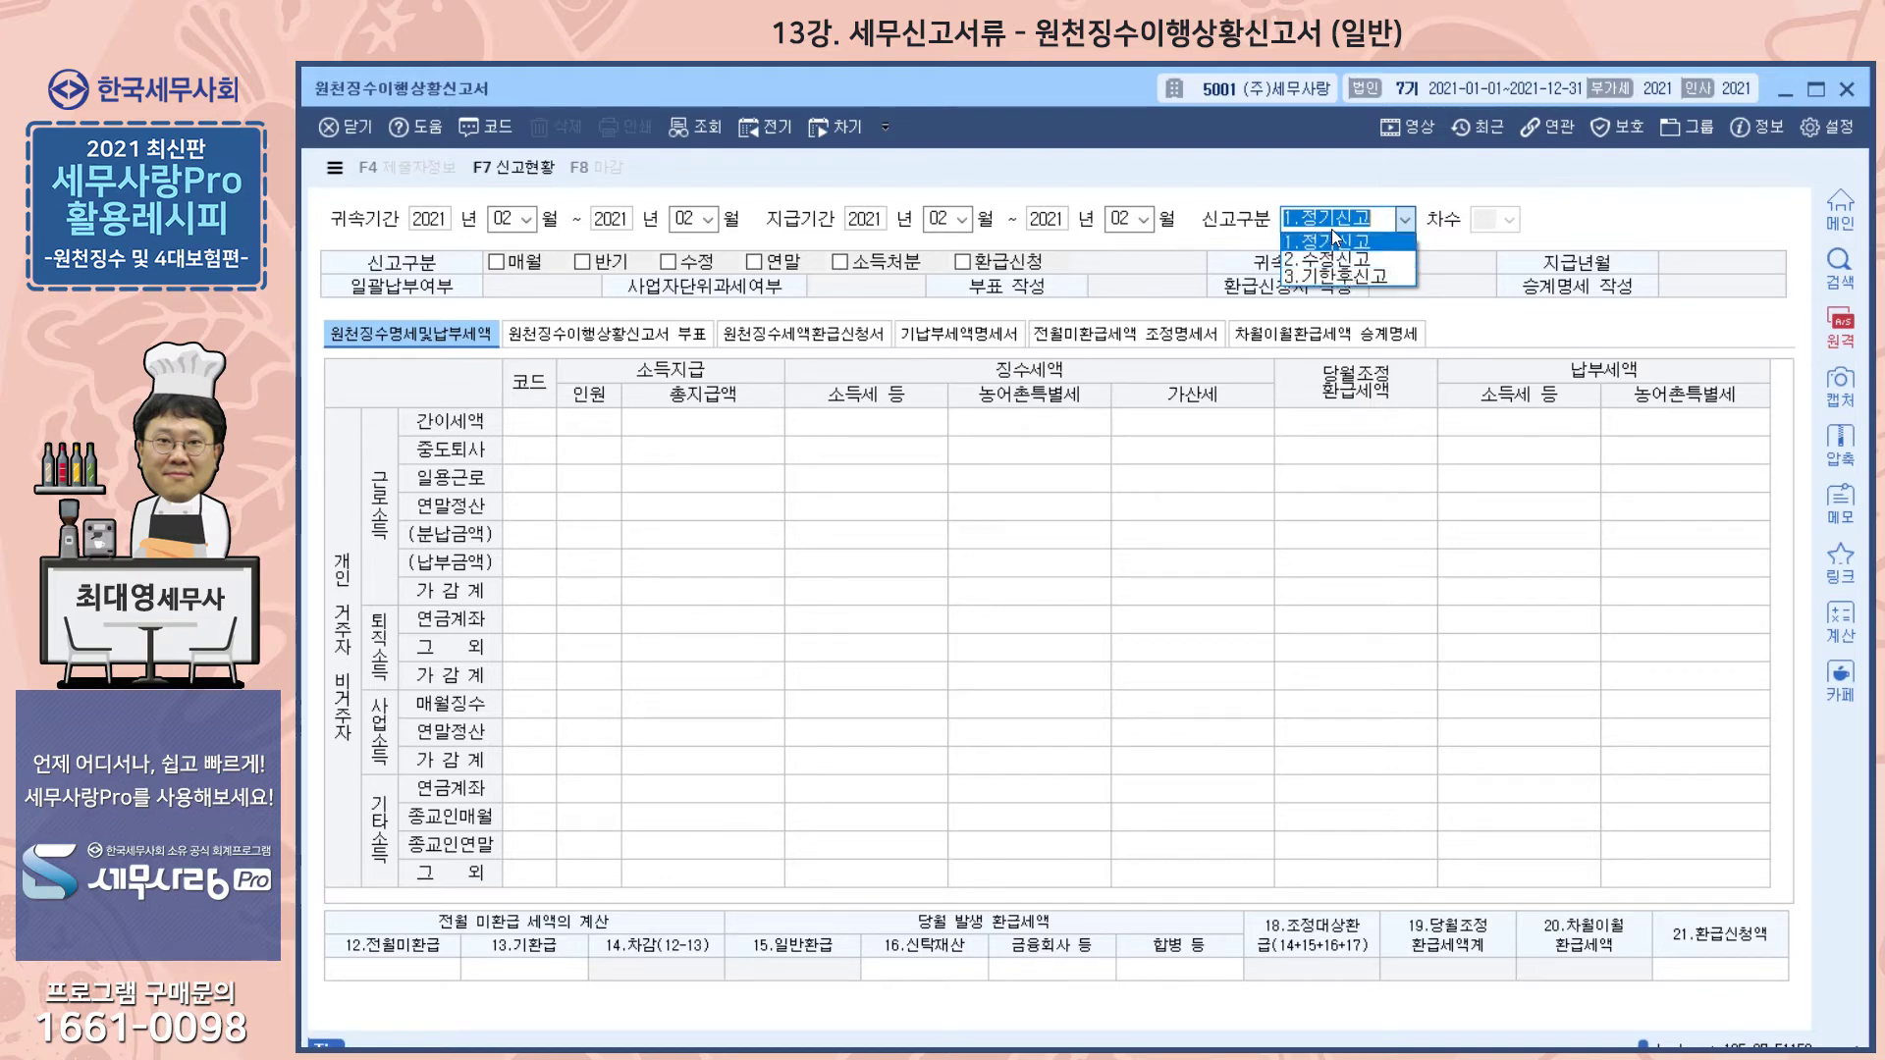
click(1370, 222)
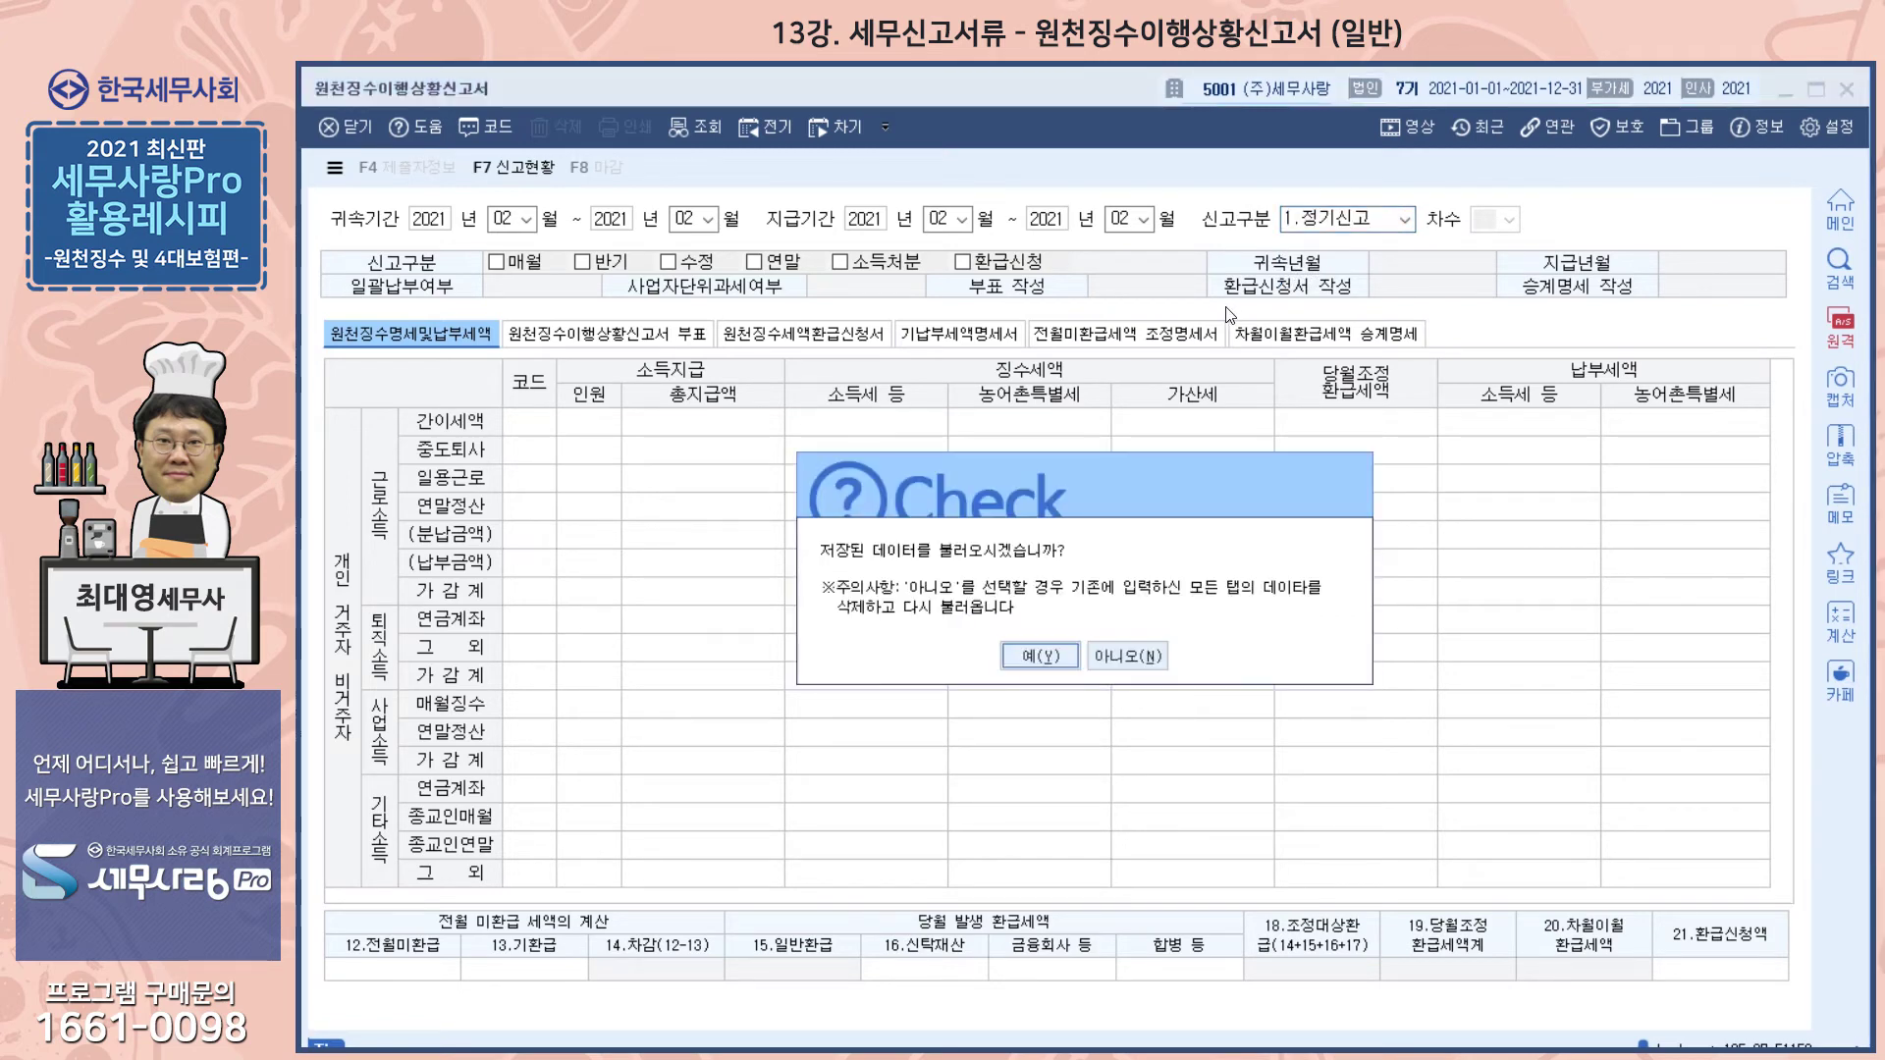
click(1040, 655)
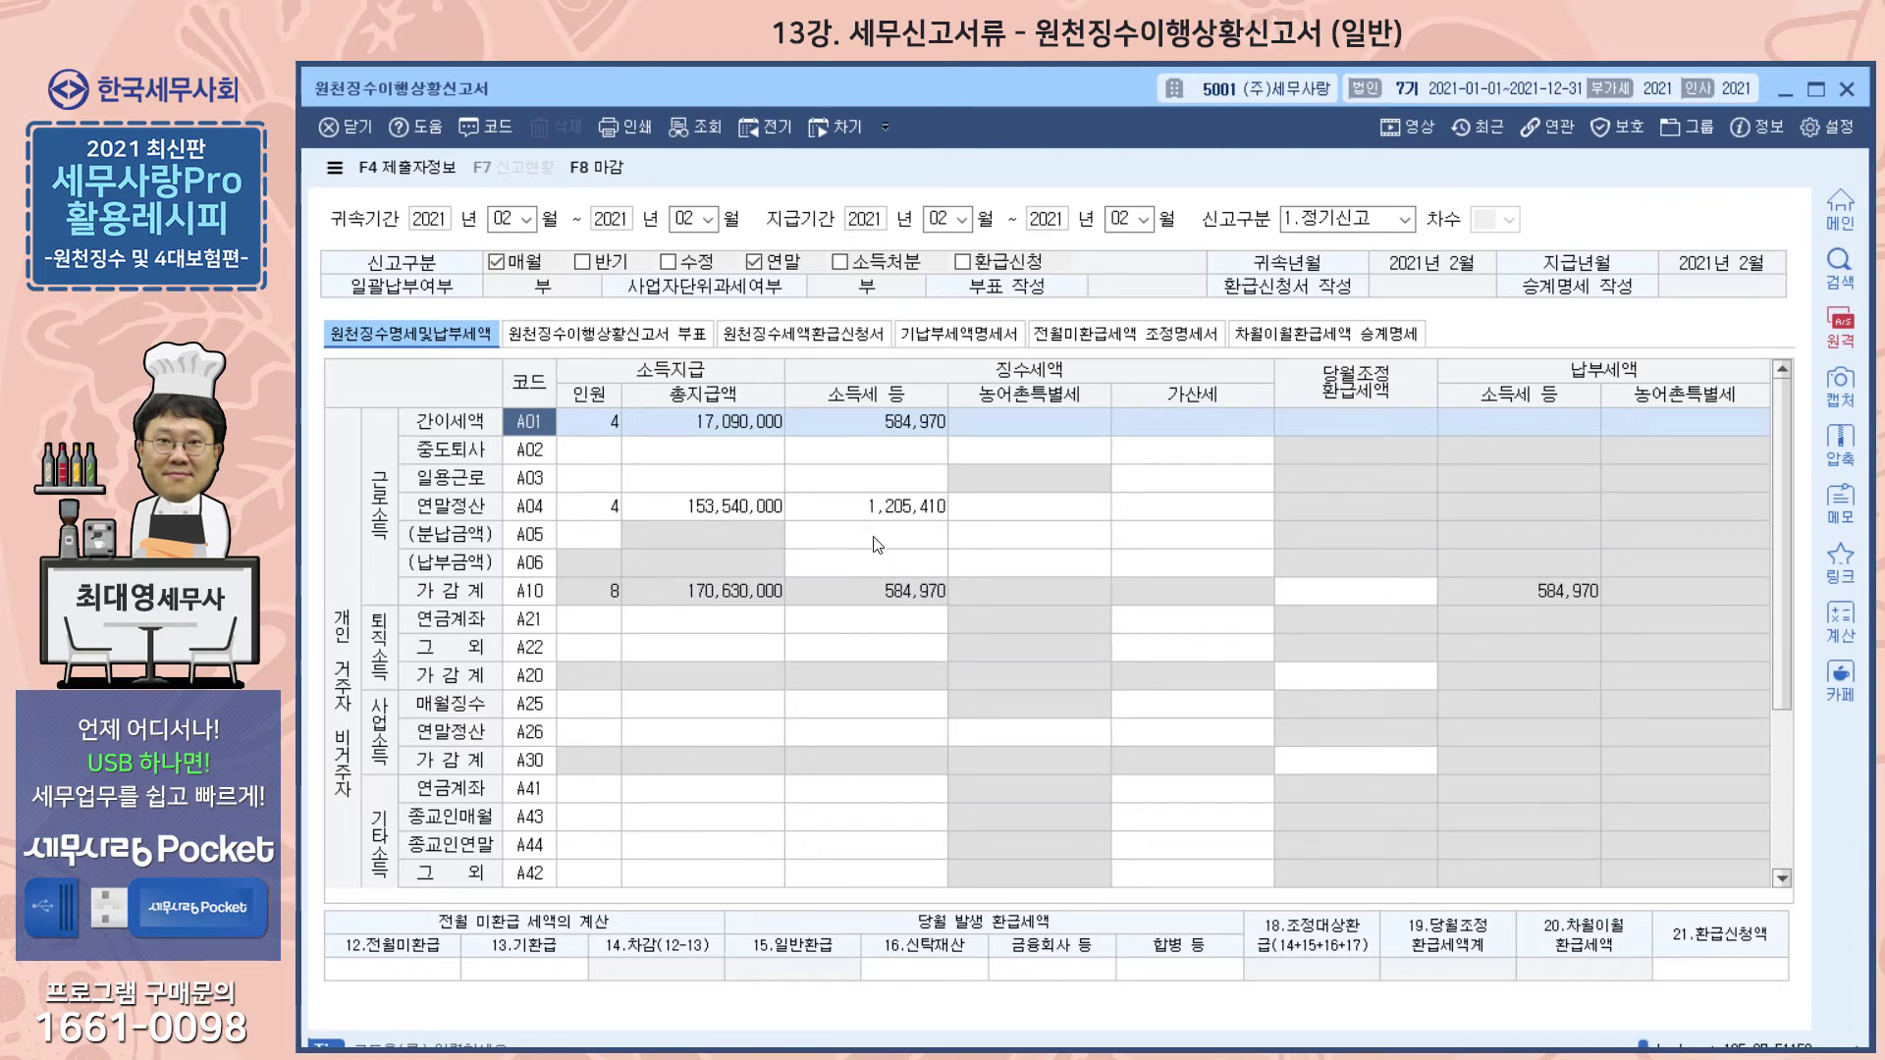
click(715, 506)
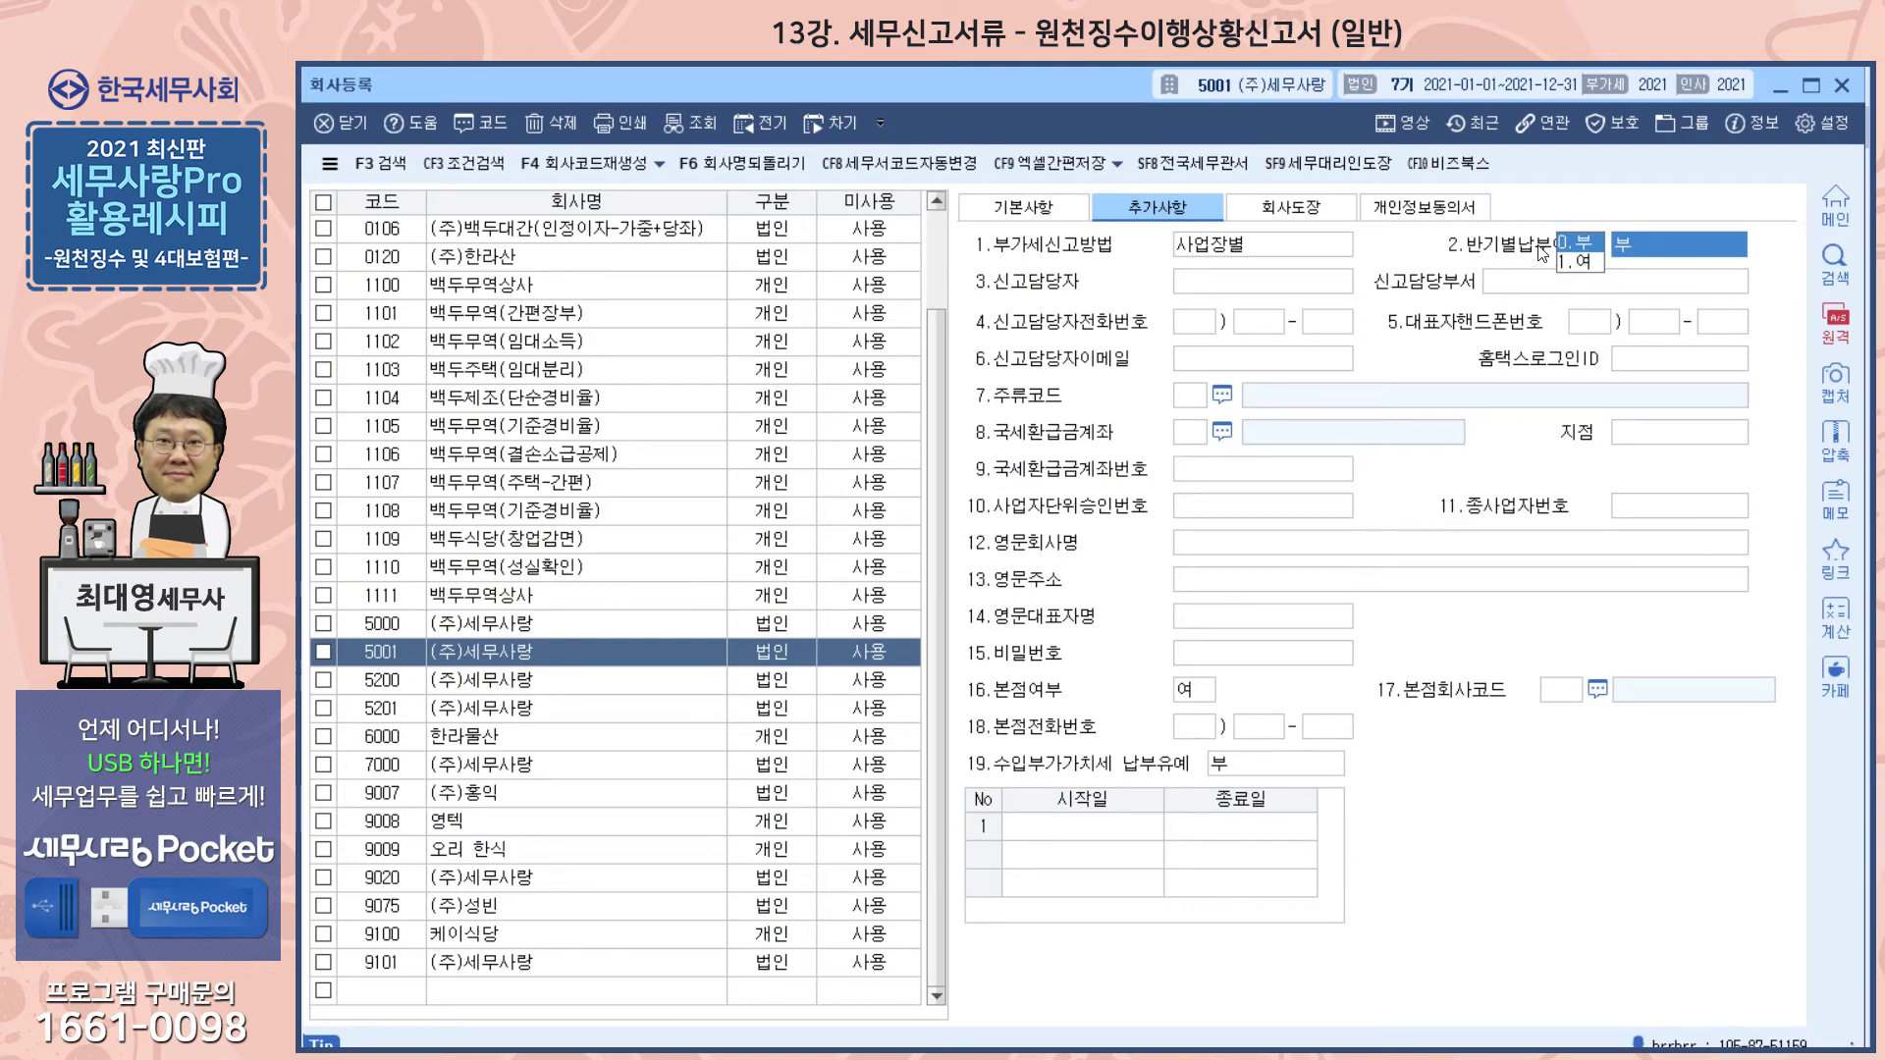
Step: Set 반기별납부여부 to 1.여 in 회사등록 and load the 정기신고 report for 귀속기간 06~12월 and 지급기간 07~12월 of 2021
click(1580, 262)
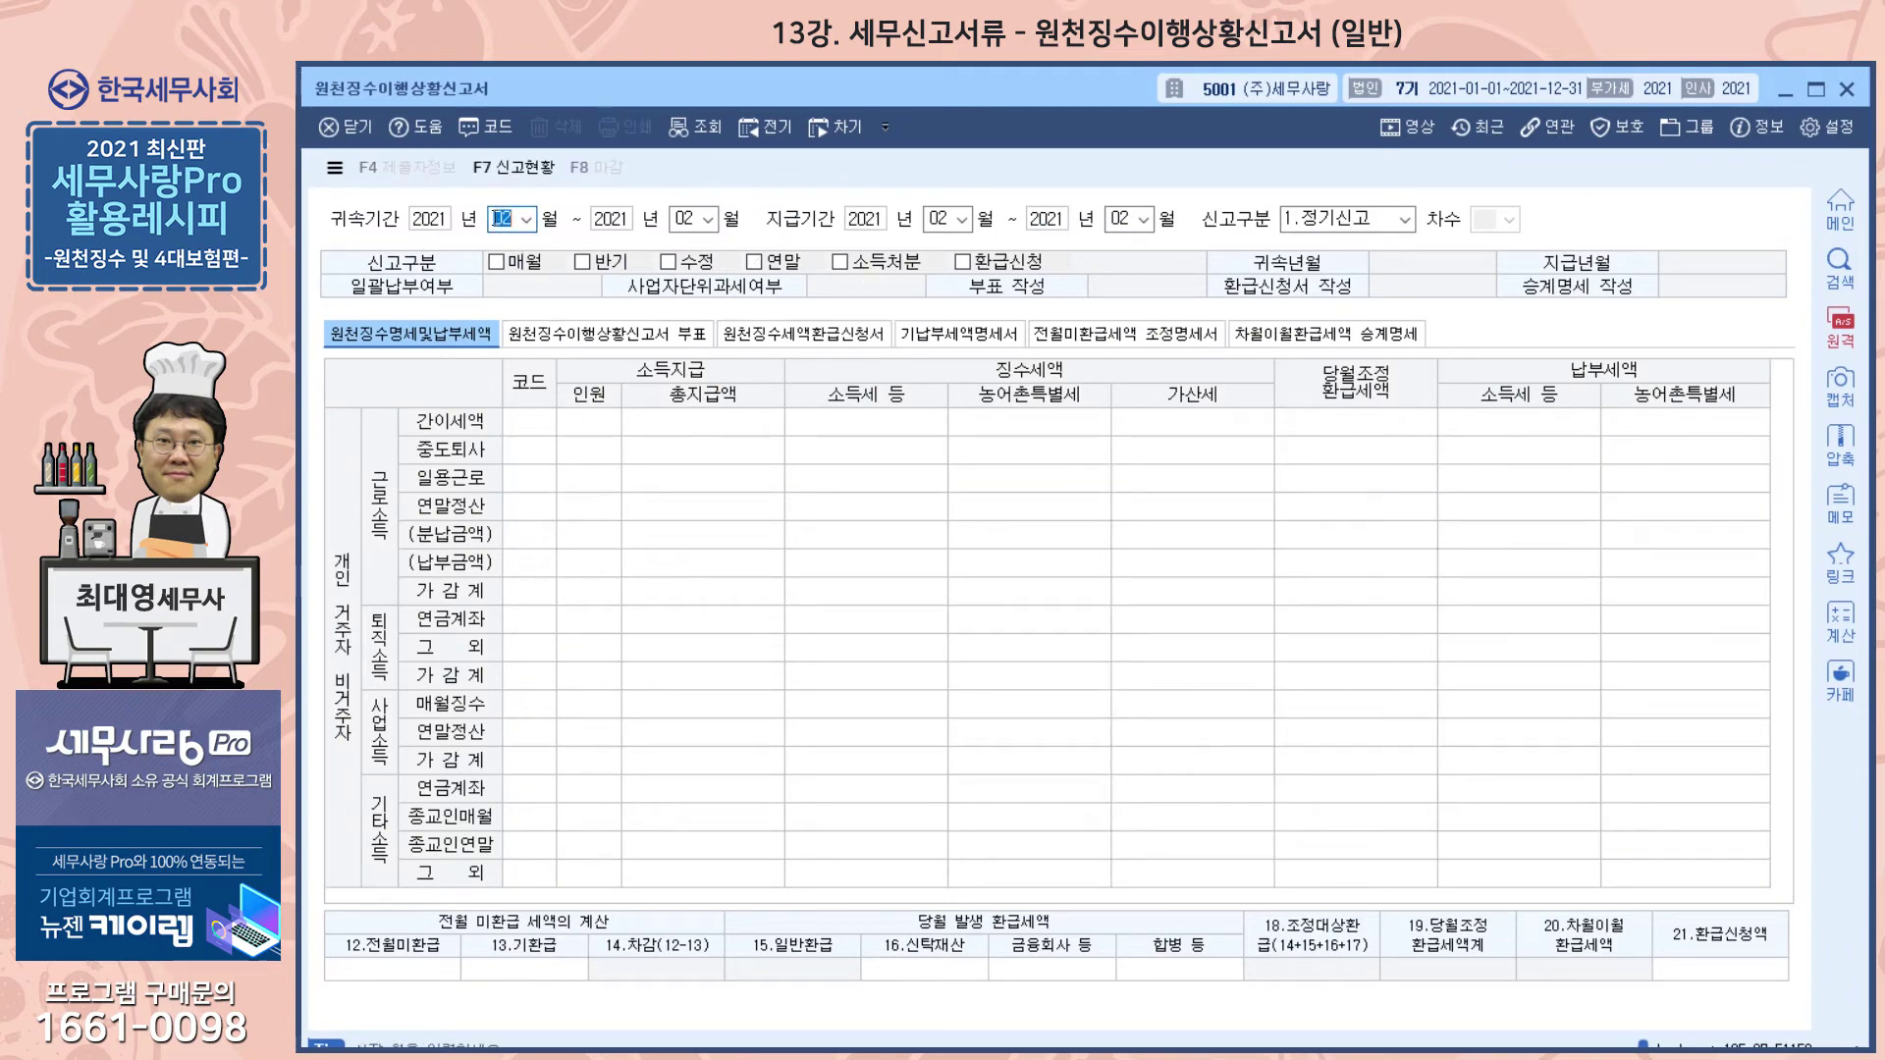
key(Return)
key(Return)
text(12)
key(Return)
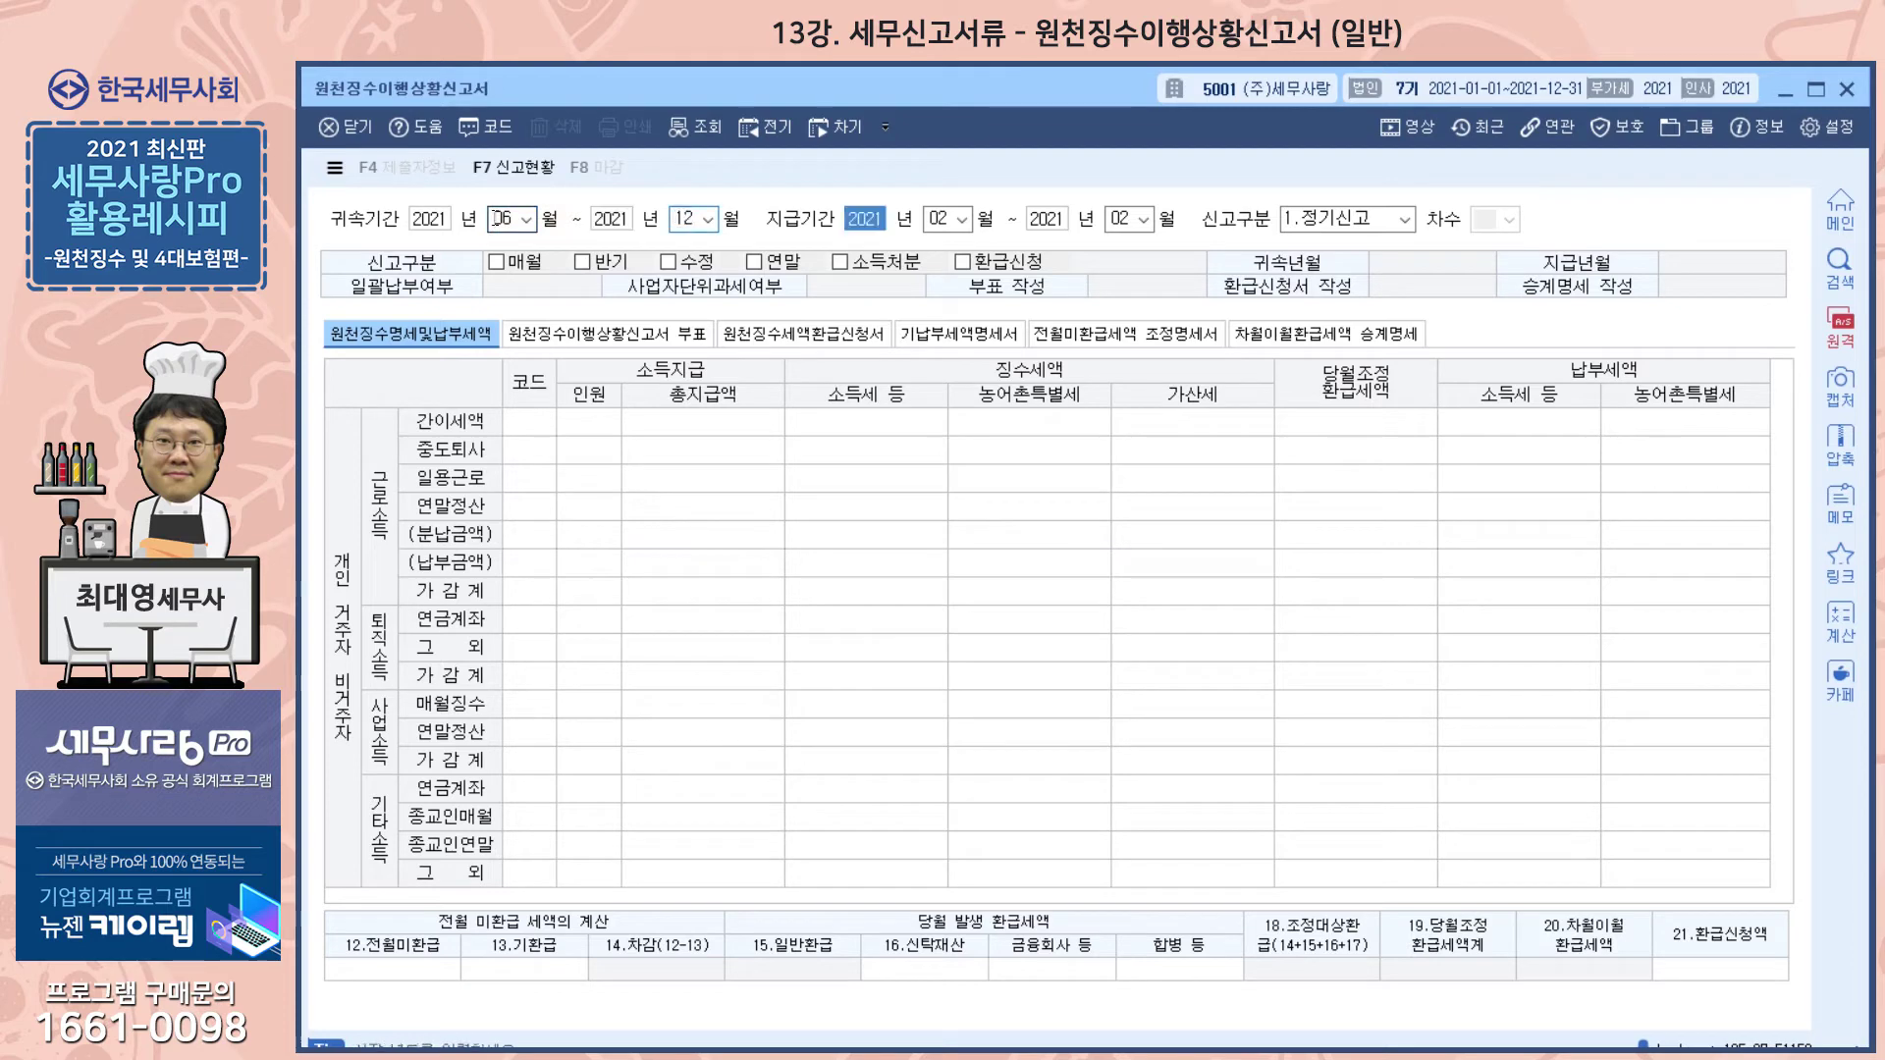
key(Return)
text(7)
key(Return)
key(Return)
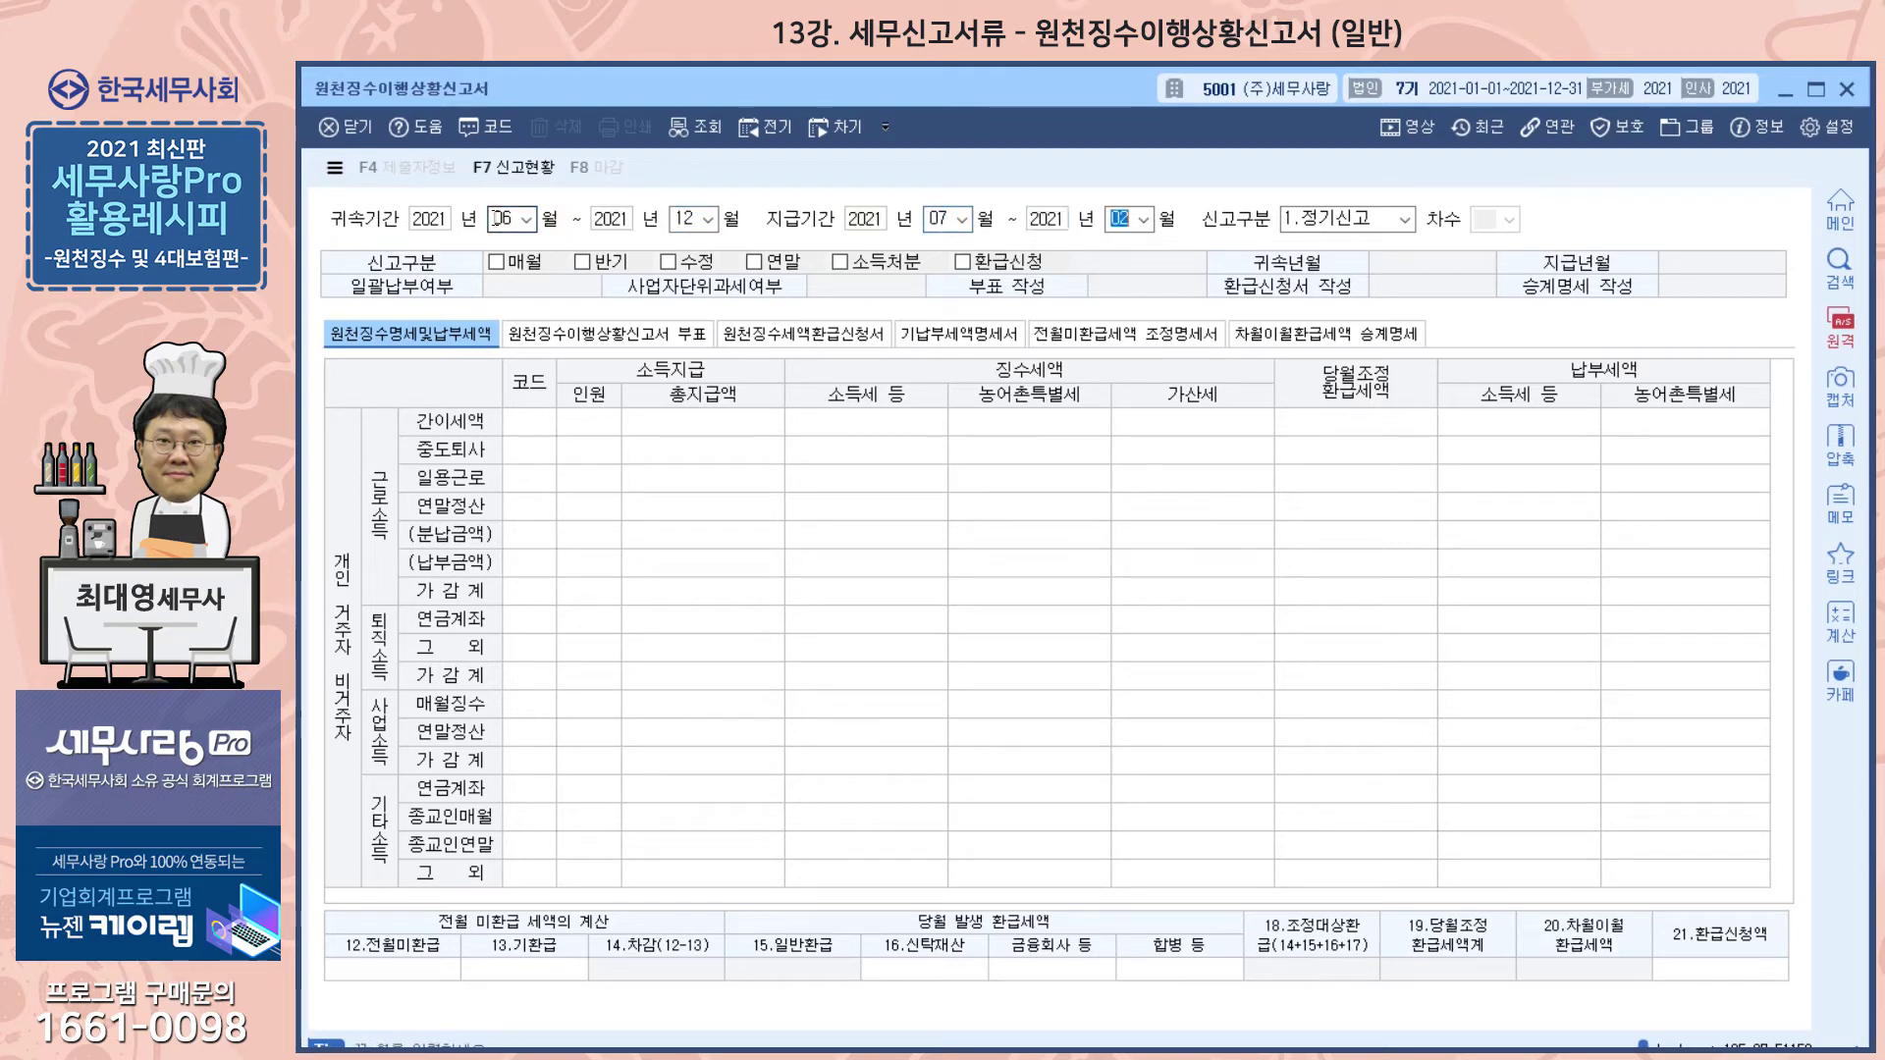
text(12)
key(Return)
key(Return)
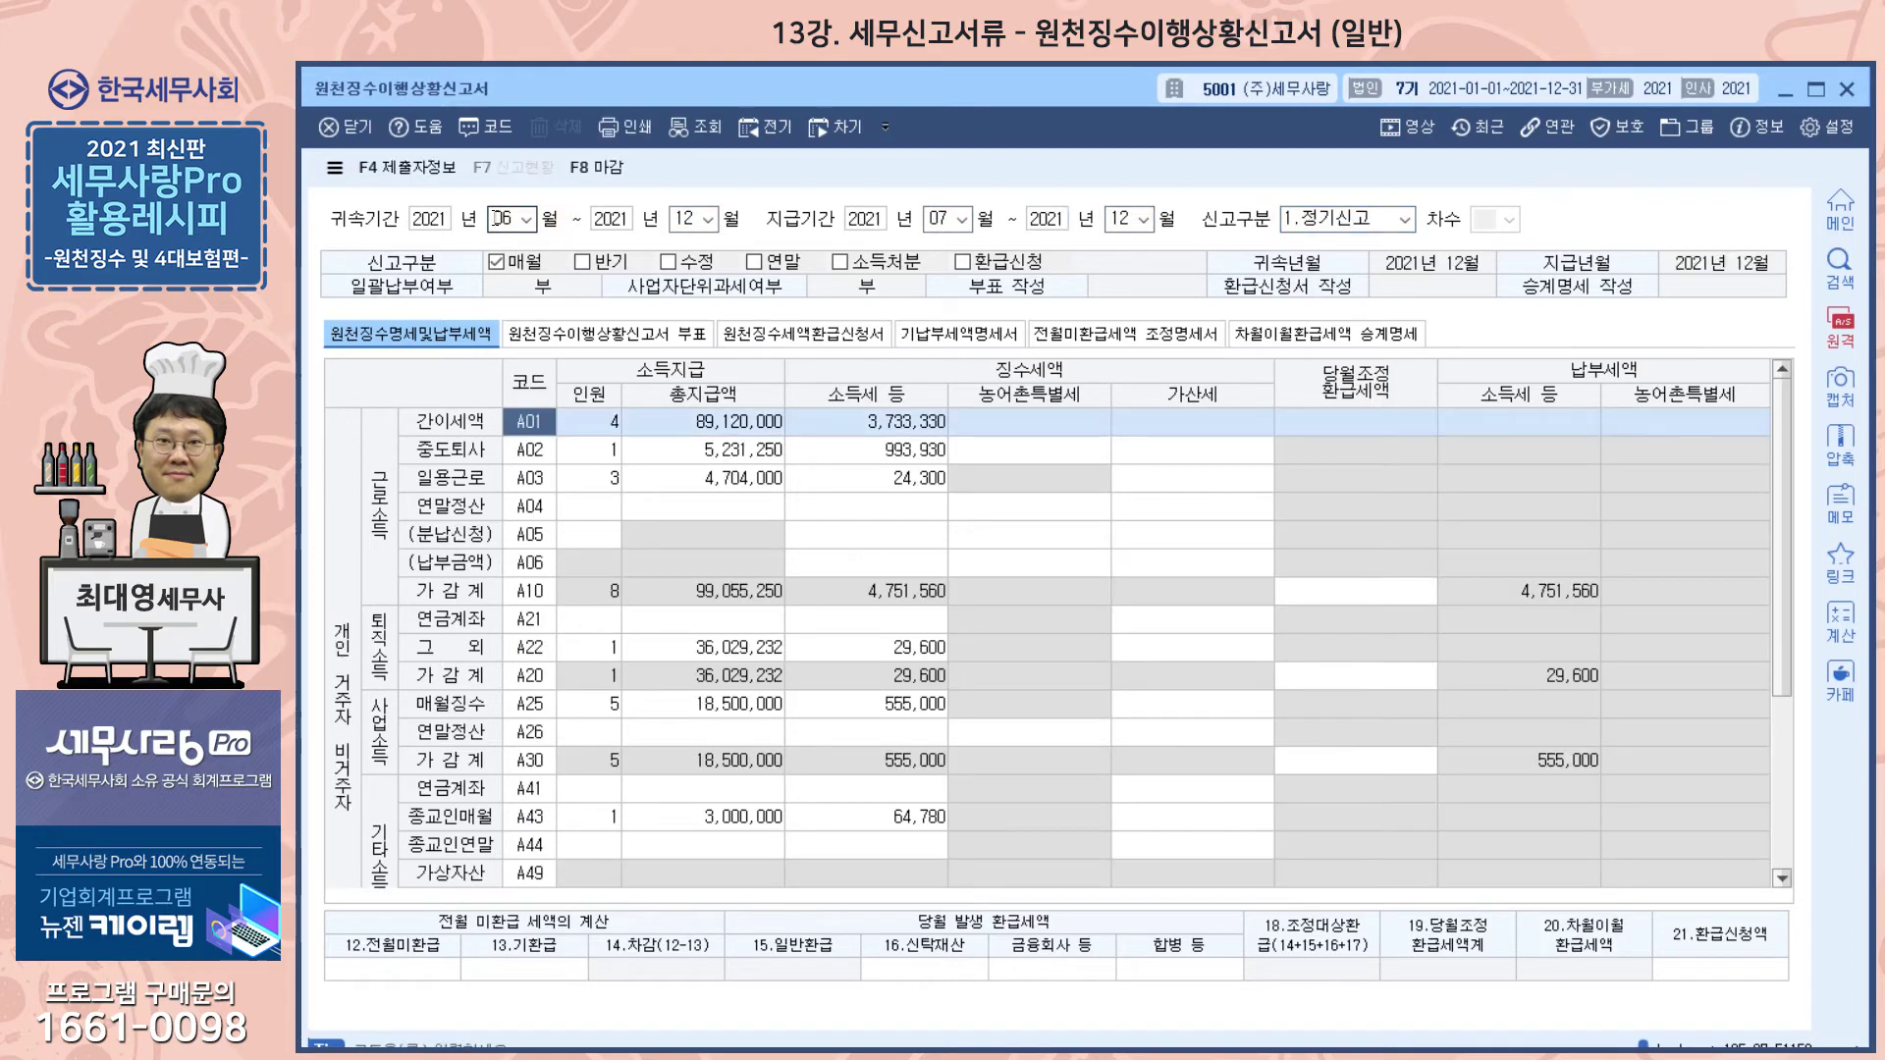
Step: Preview the printed form of the half-yearly report, then close the preview and the report
click(638, 127)
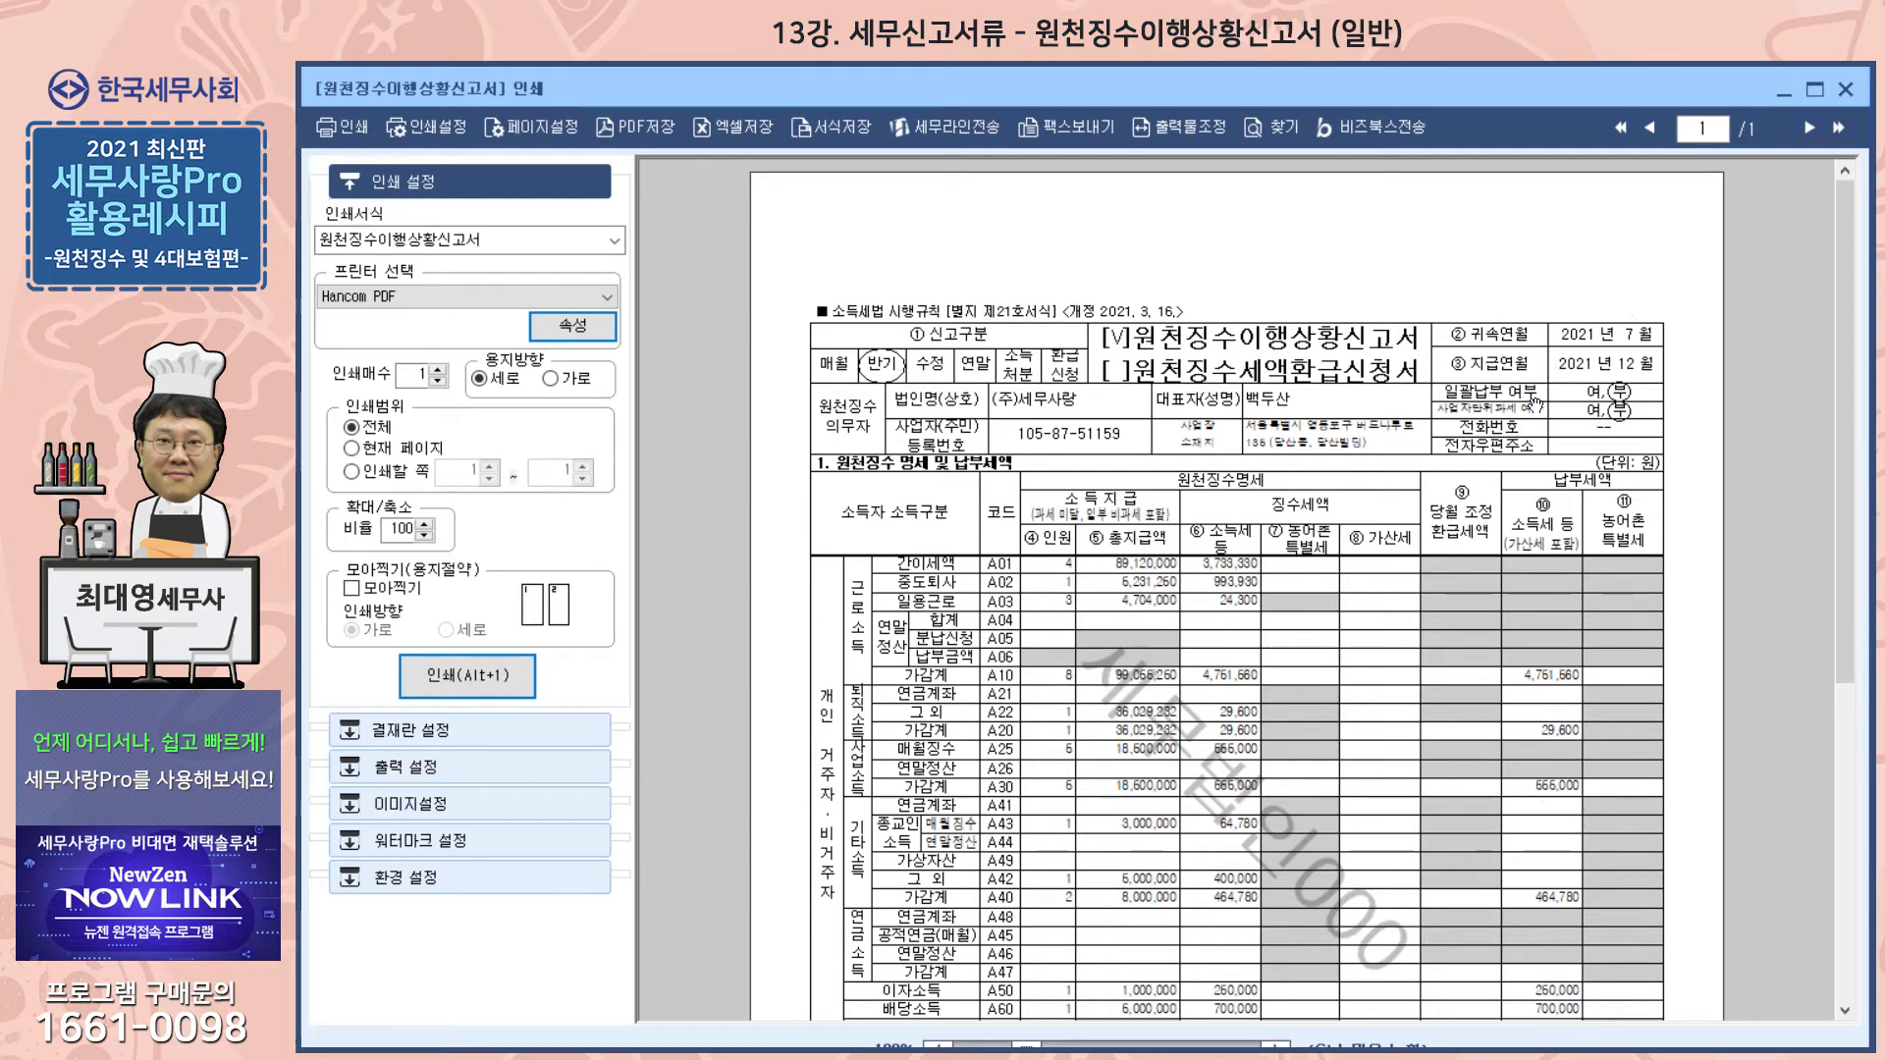
click(1844, 90)
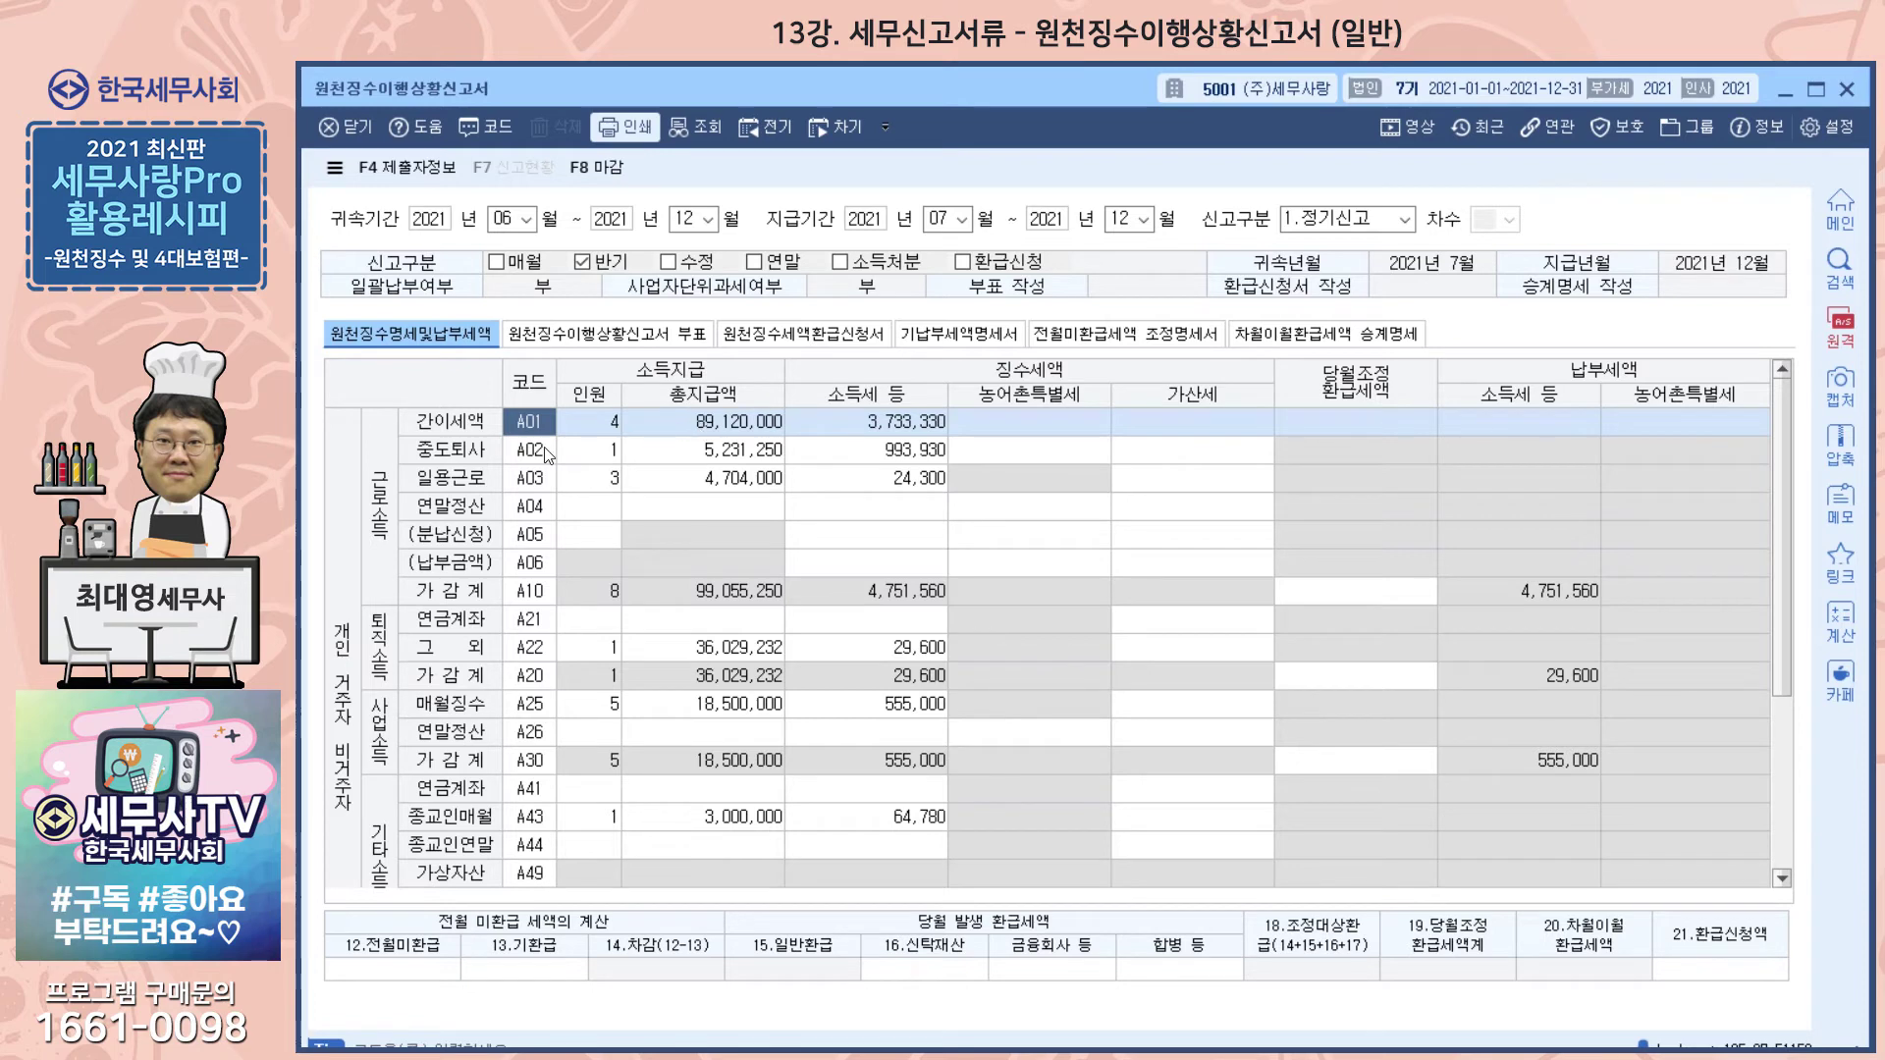
key(Escape)
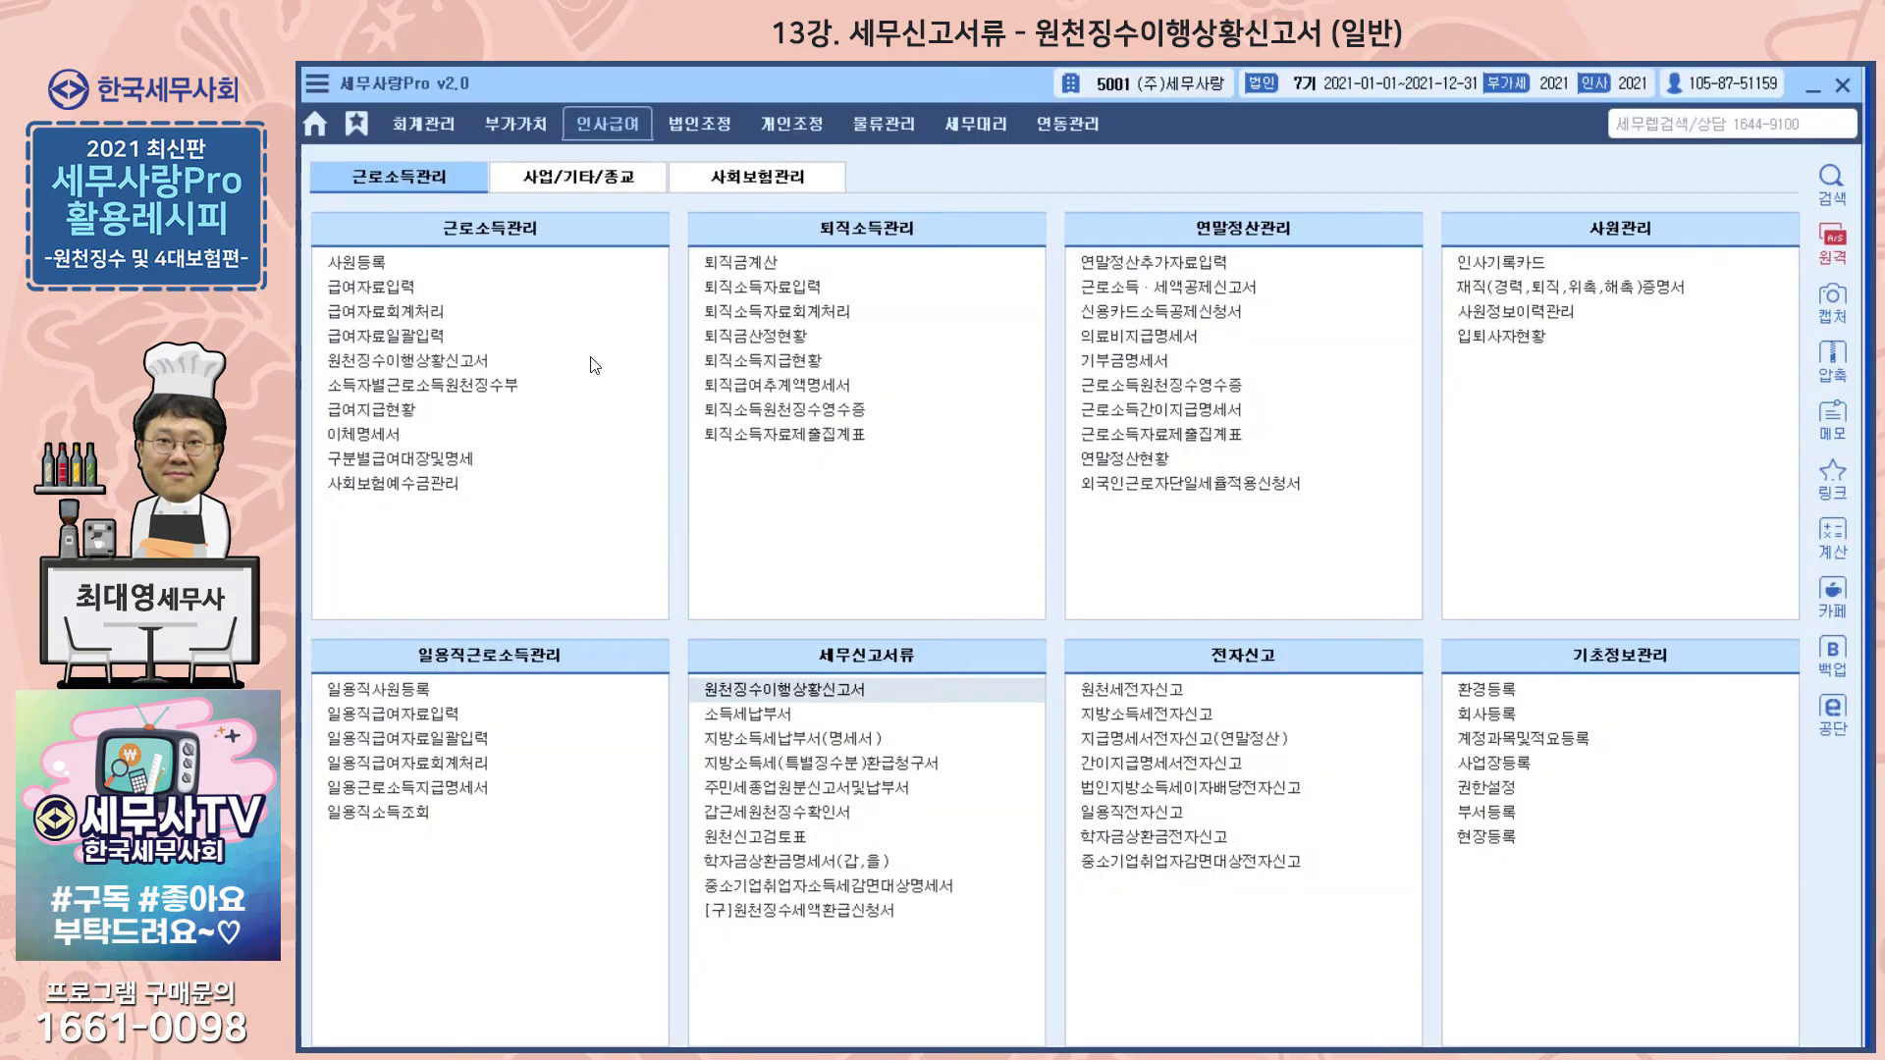
Step: Open 회사등록, set 반기별납부여부 back to 부 and close the company registration
click(1487, 713)
click(1657, 250)
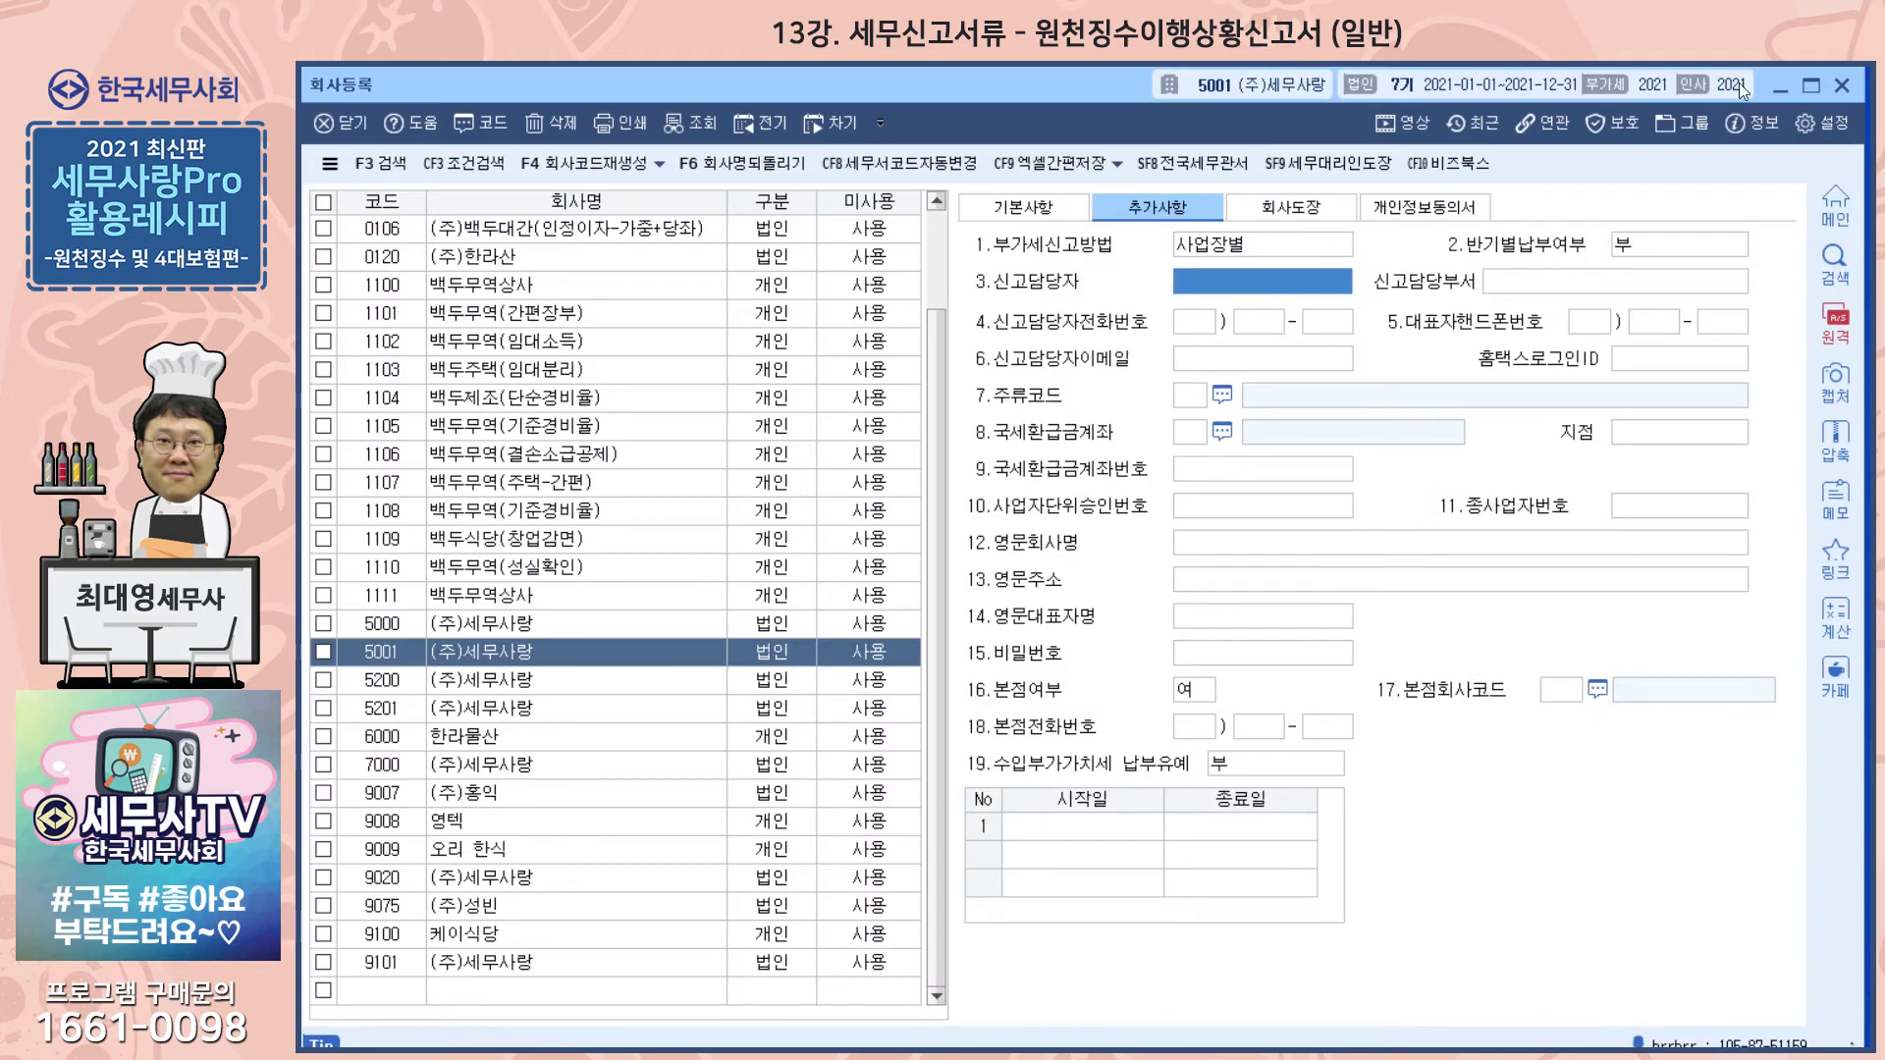
click(1774, 87)
click(1841, 86)
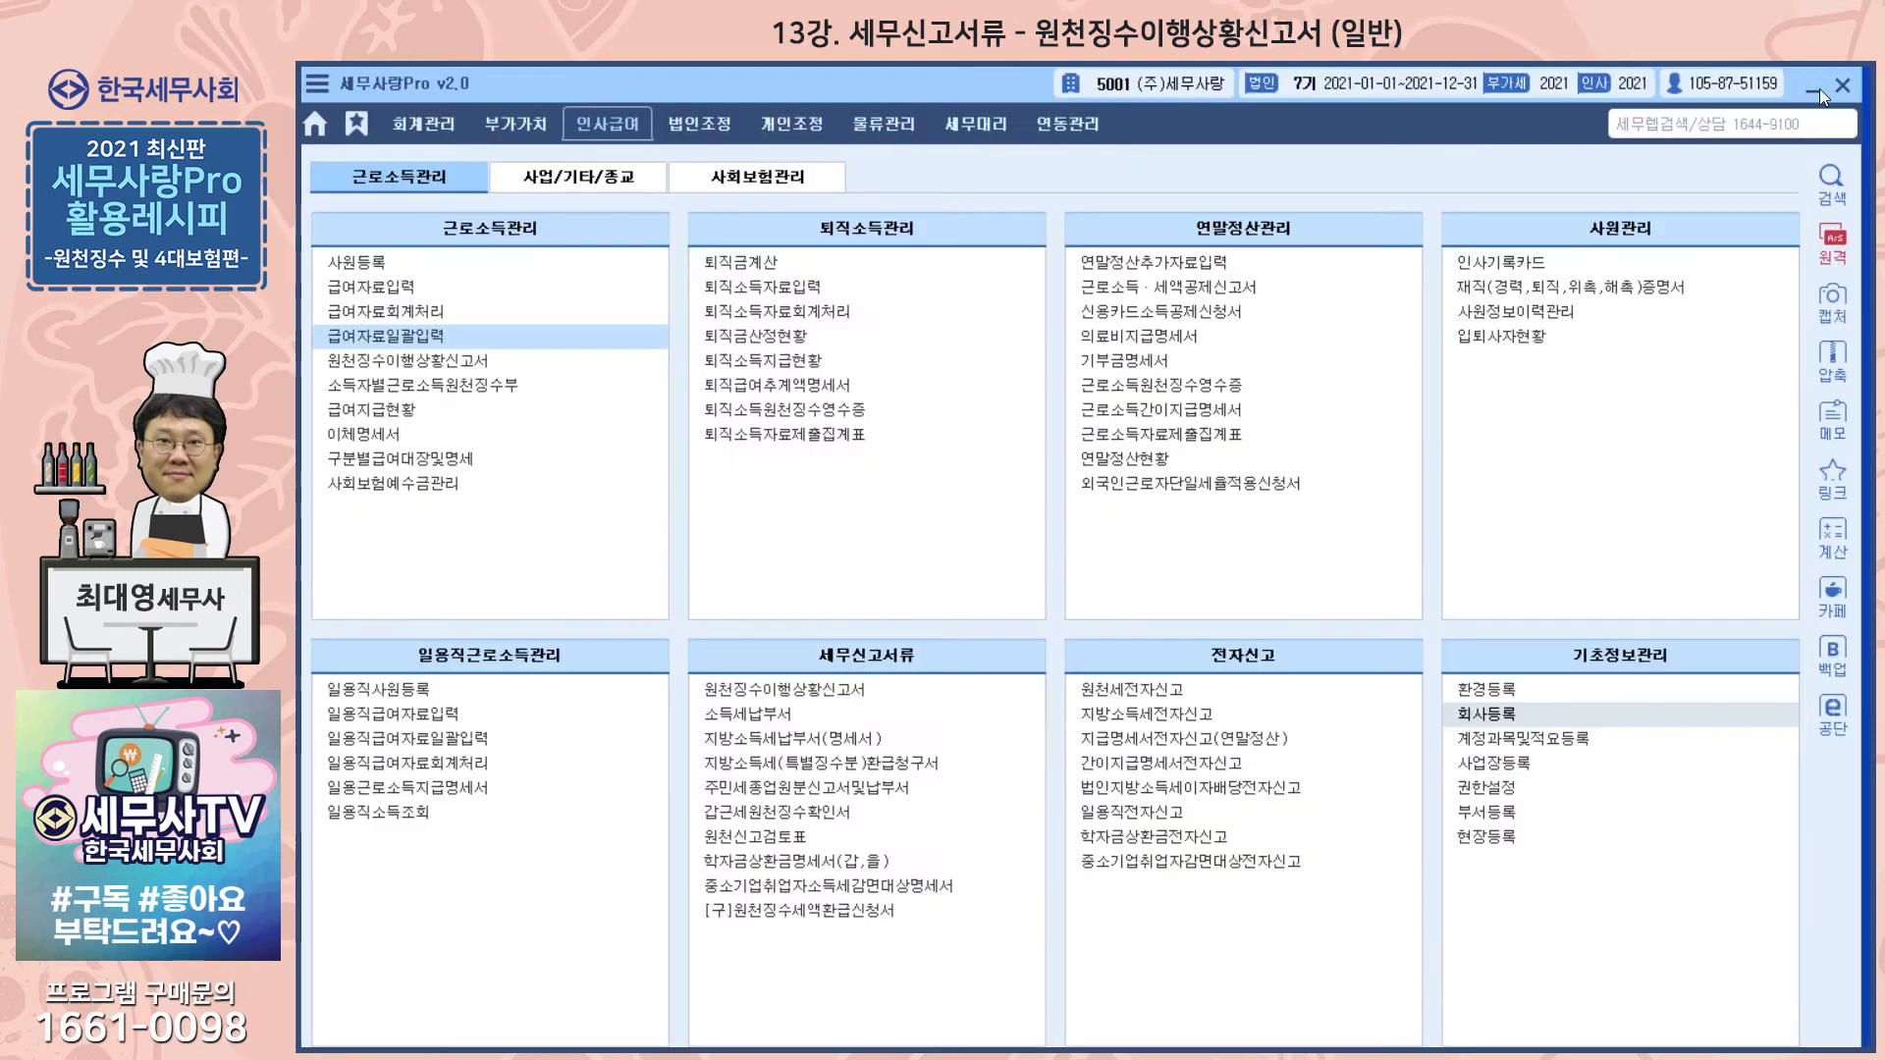
Step: Open 원천징수이행상황신고서 under 세무신고서류 and load the 1.정기신고 report for 귀속기간 and 지급기간 02월 of 2021
click(753, 677)
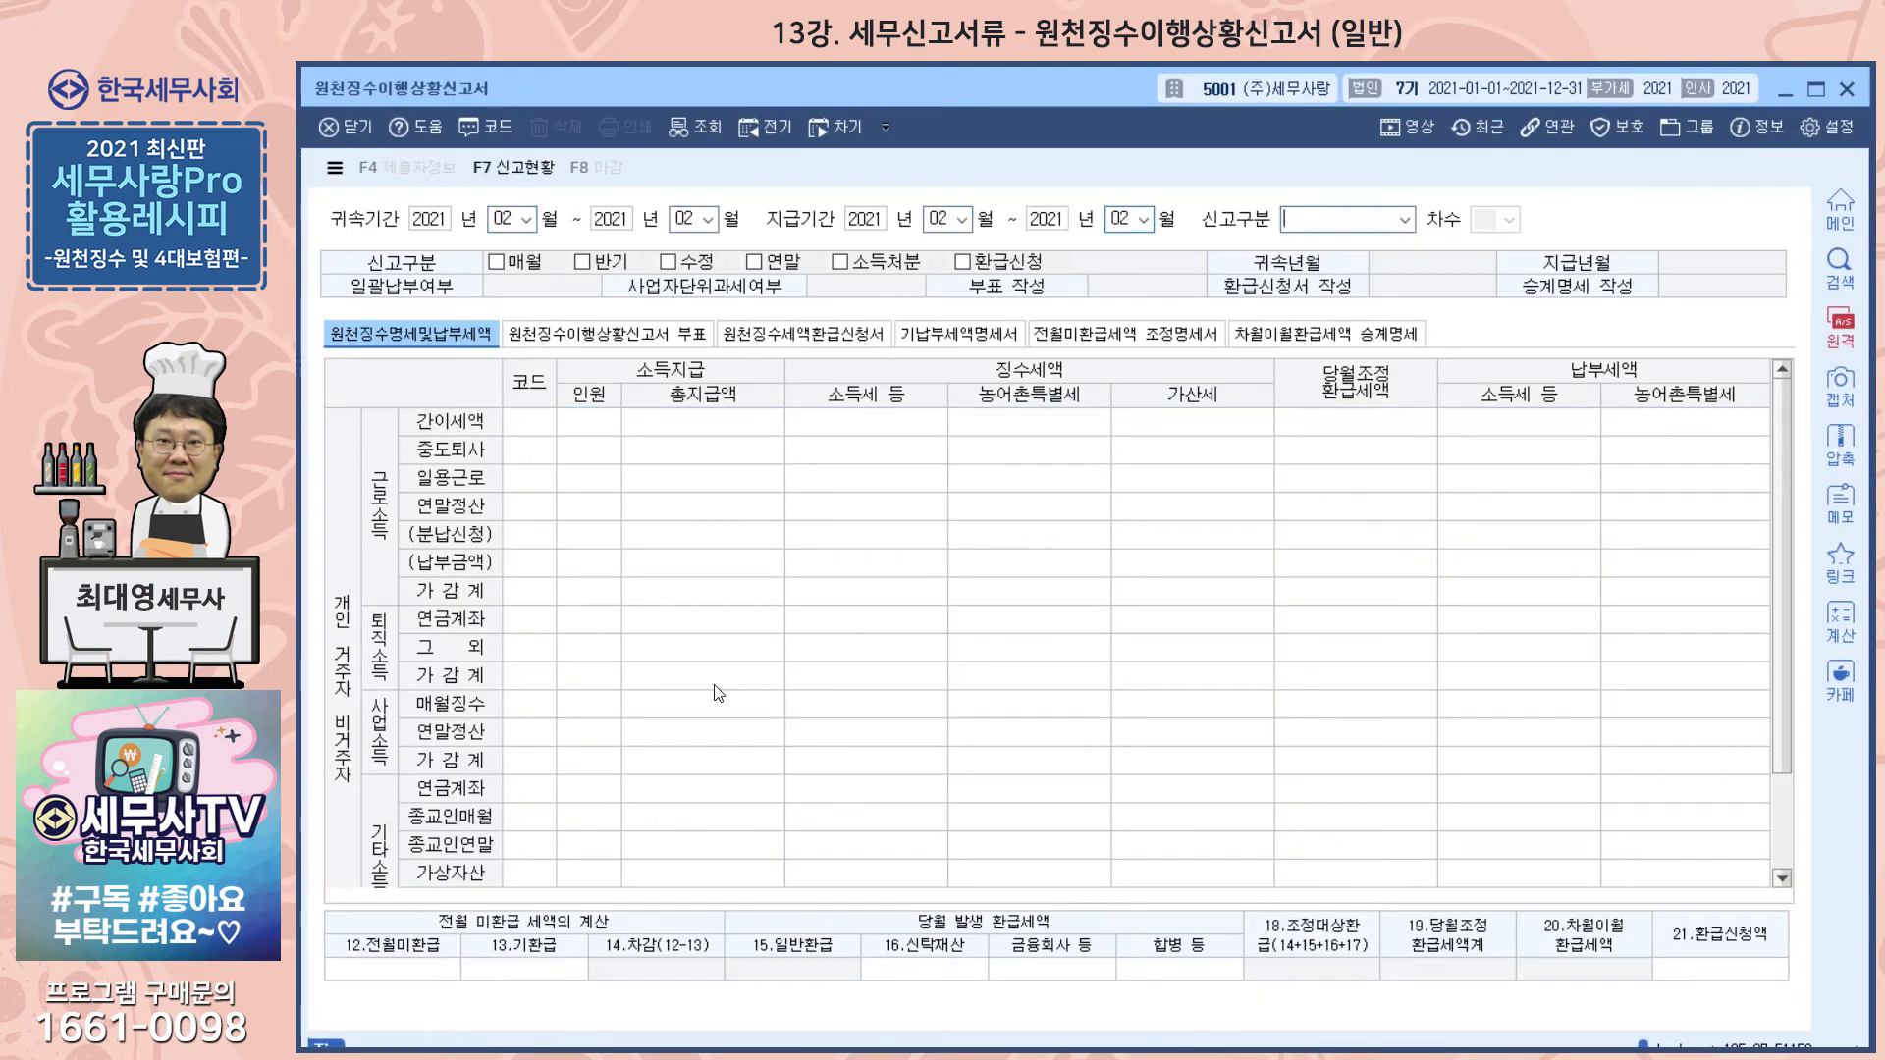
key(Return)
key(Return)
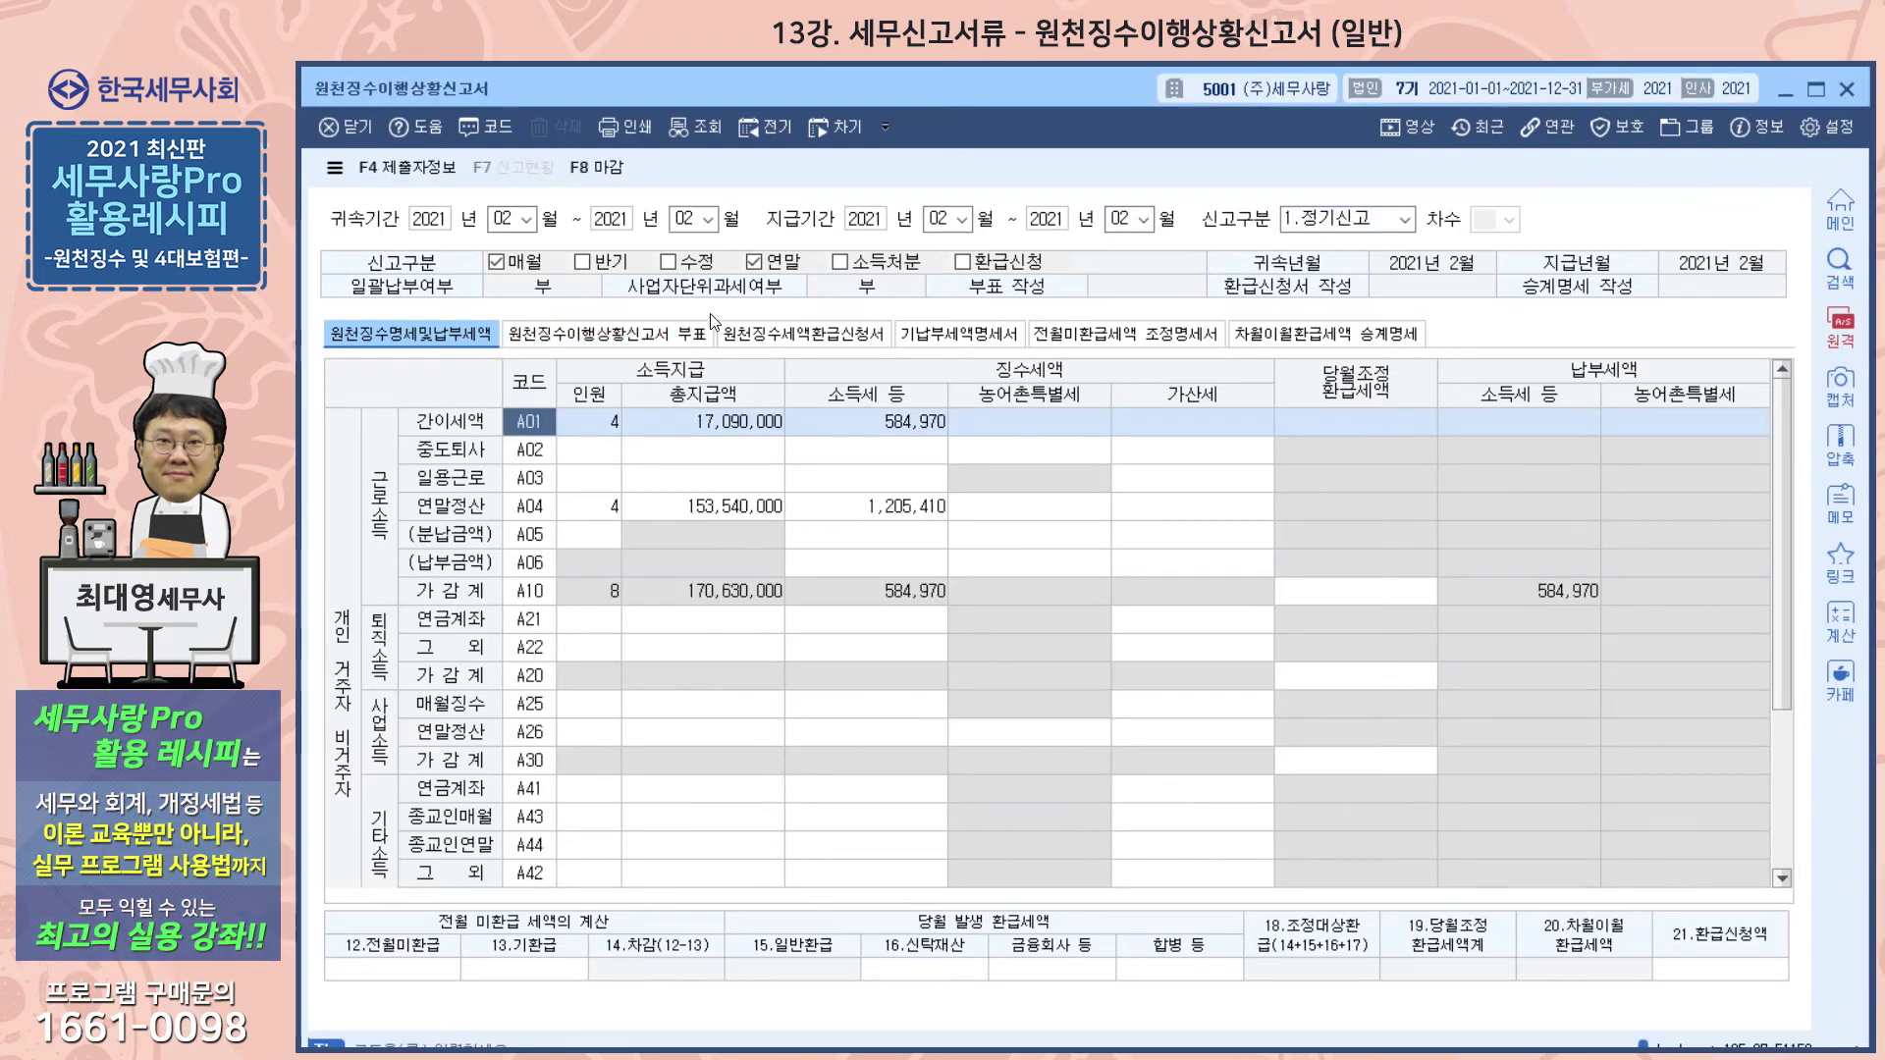
Step: Examine the report's 소득처분 filing type, the 21.환급신청액 field and the income rows down to 총합계
click(842, 263)
click(1718, 968)
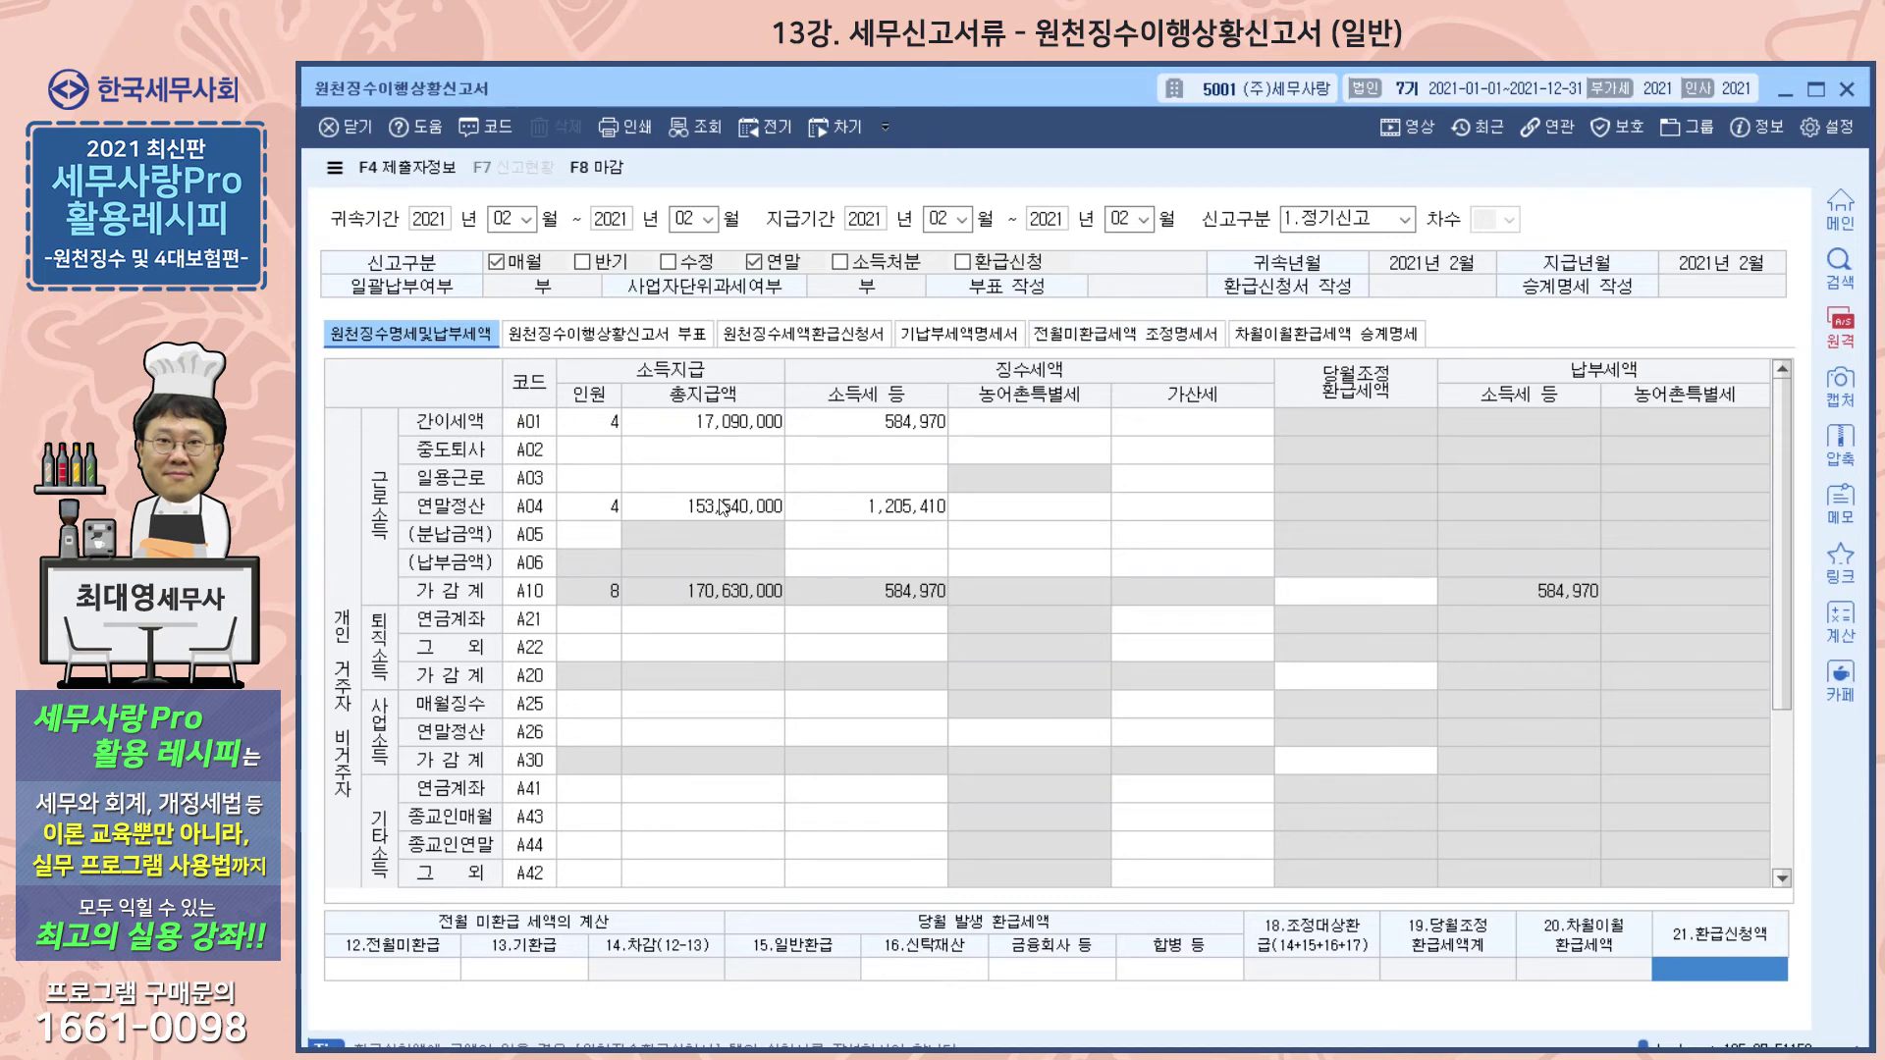
scroll(442, 563, down, 1)
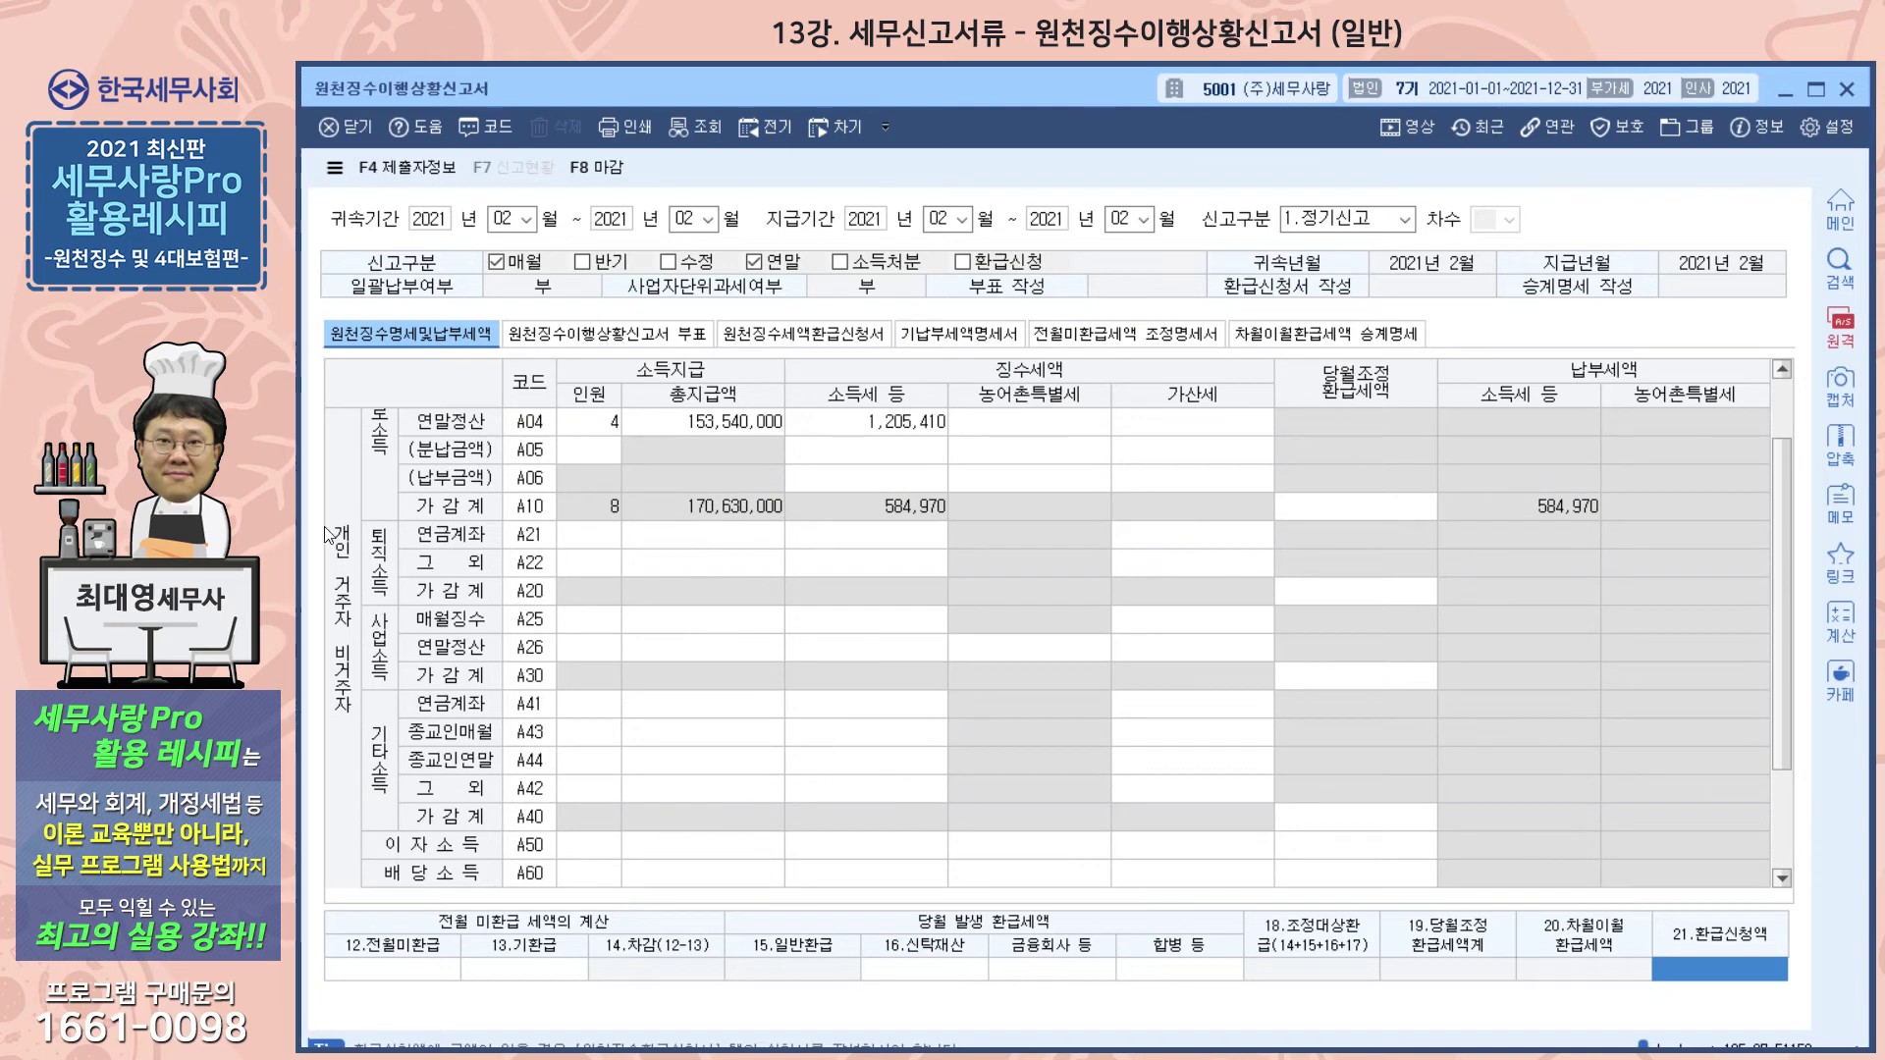
scroll(439, 601, up, 1)
scroll(643, 506, down, 3)
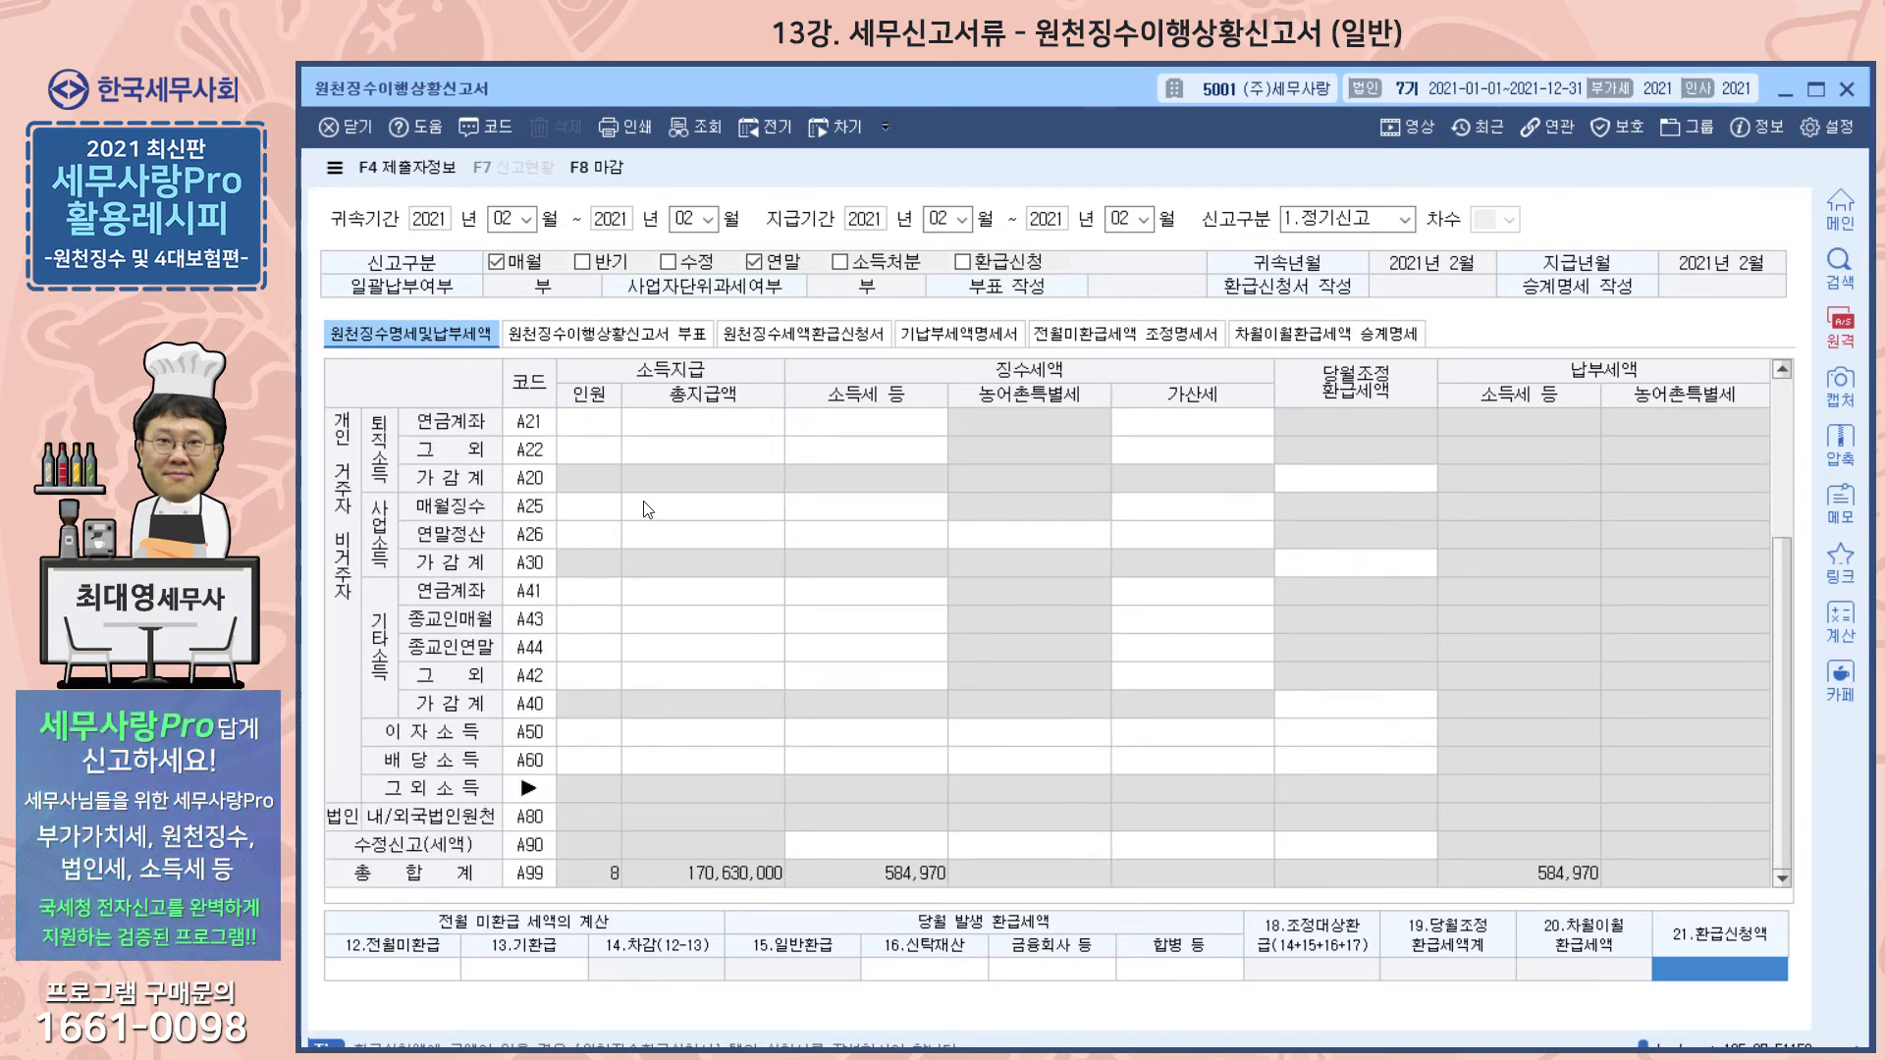
Step: Look through all rows of 원천징수이행상황신고서 부표 down to 법인세 계 and return to 원천징수명세및납부세액
click(581, 335)
scroll(546, 556, down, 2)
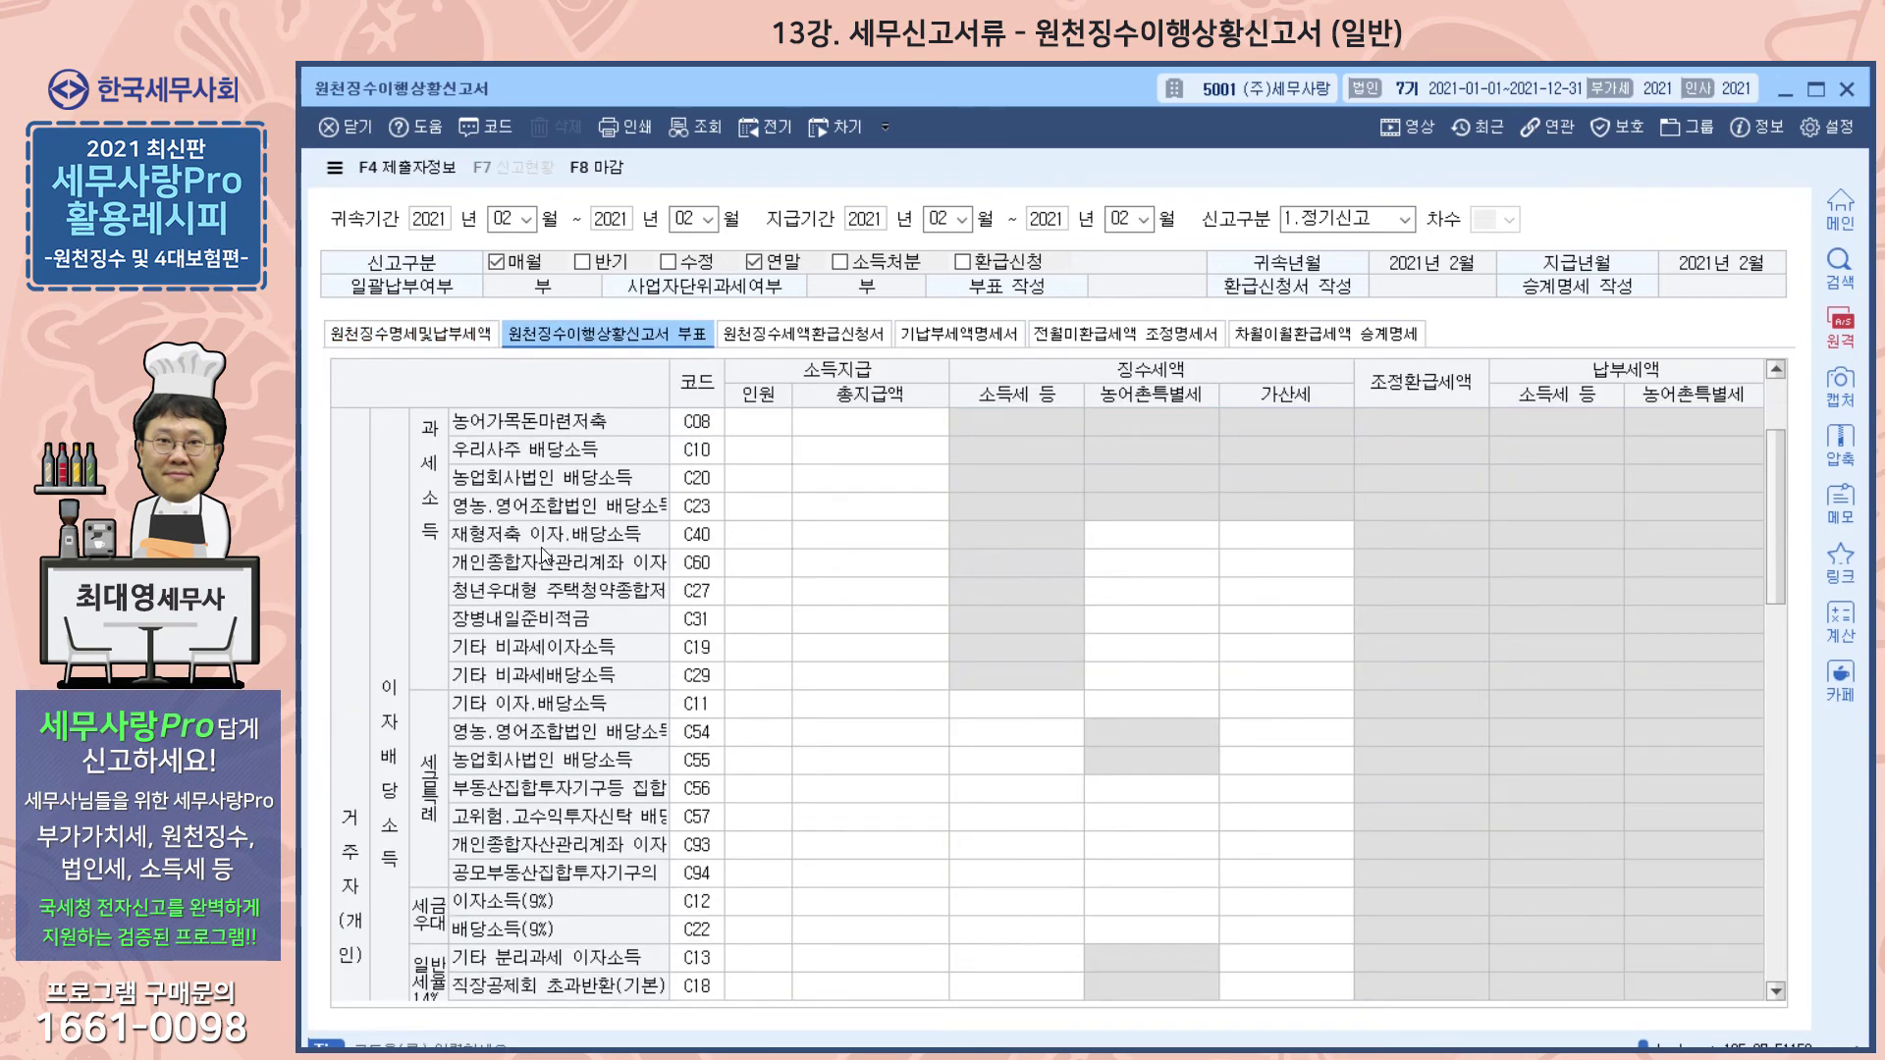
scroll(543, 555, down, 4)
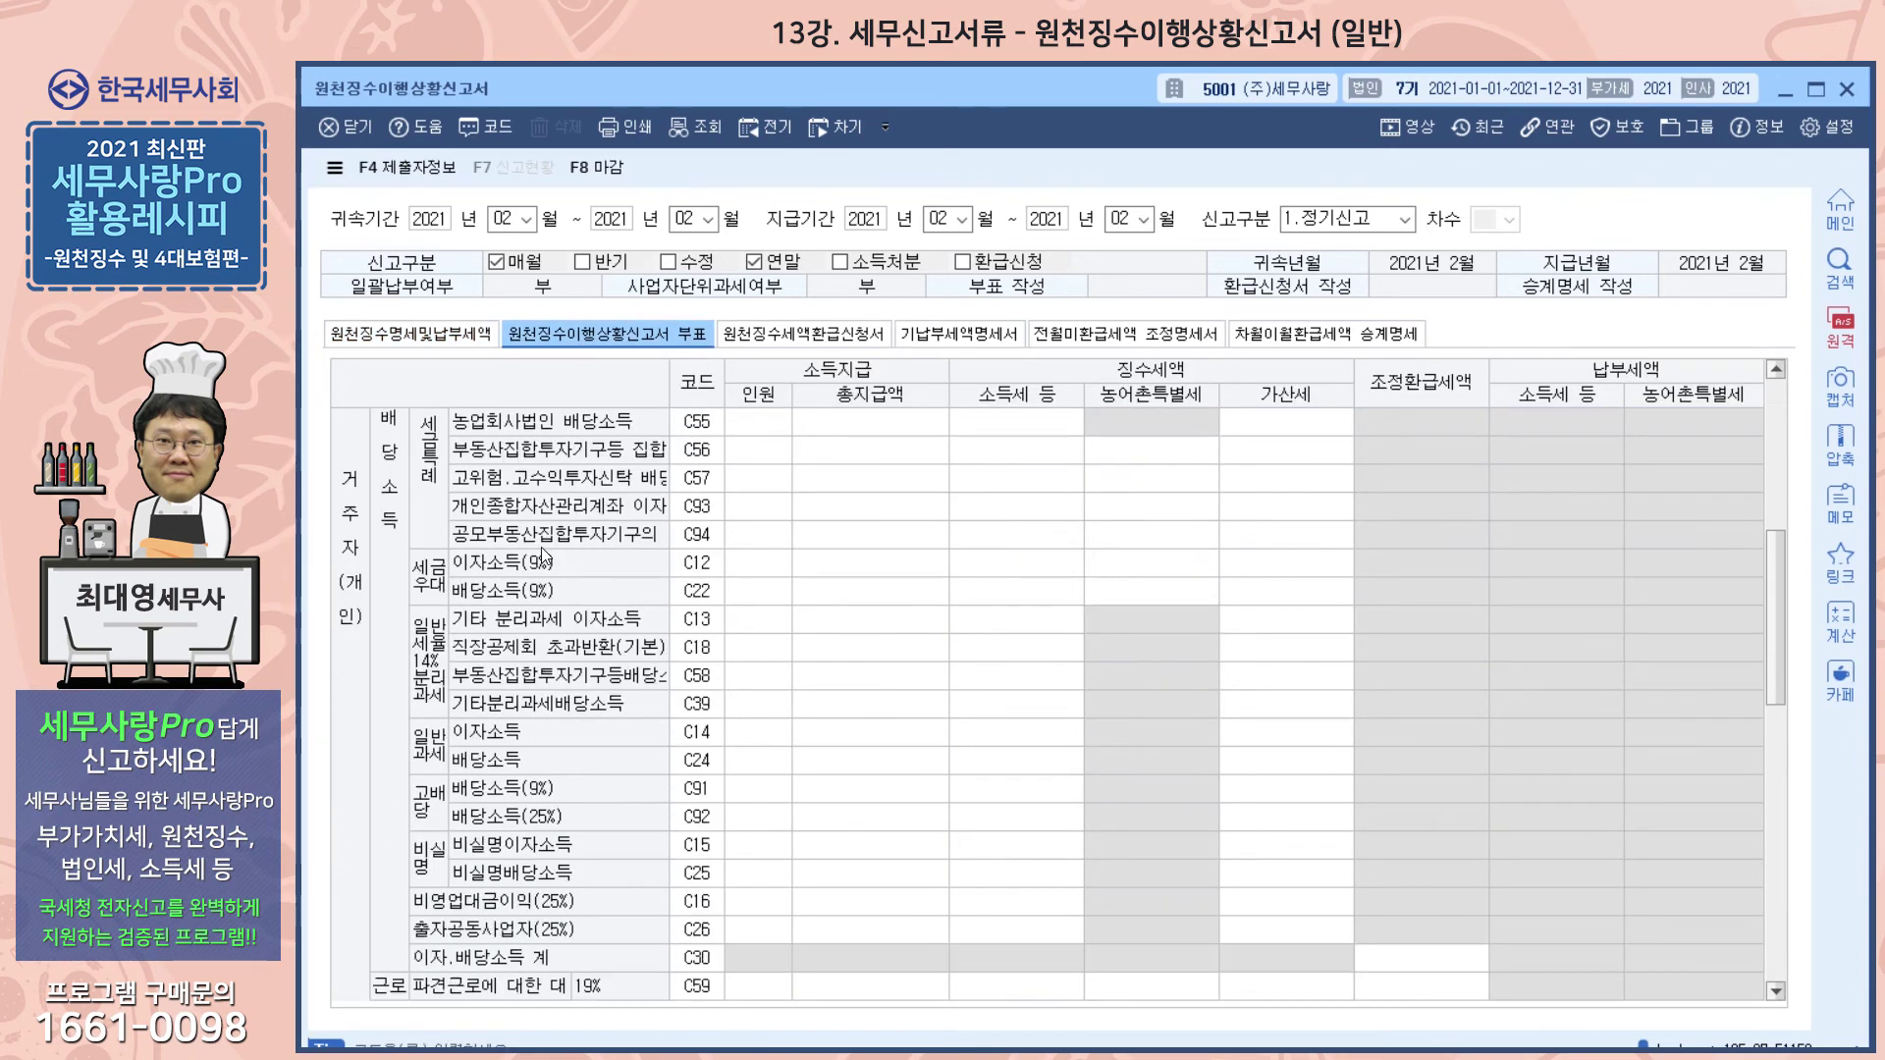
scroll(543, 556, down, 9)
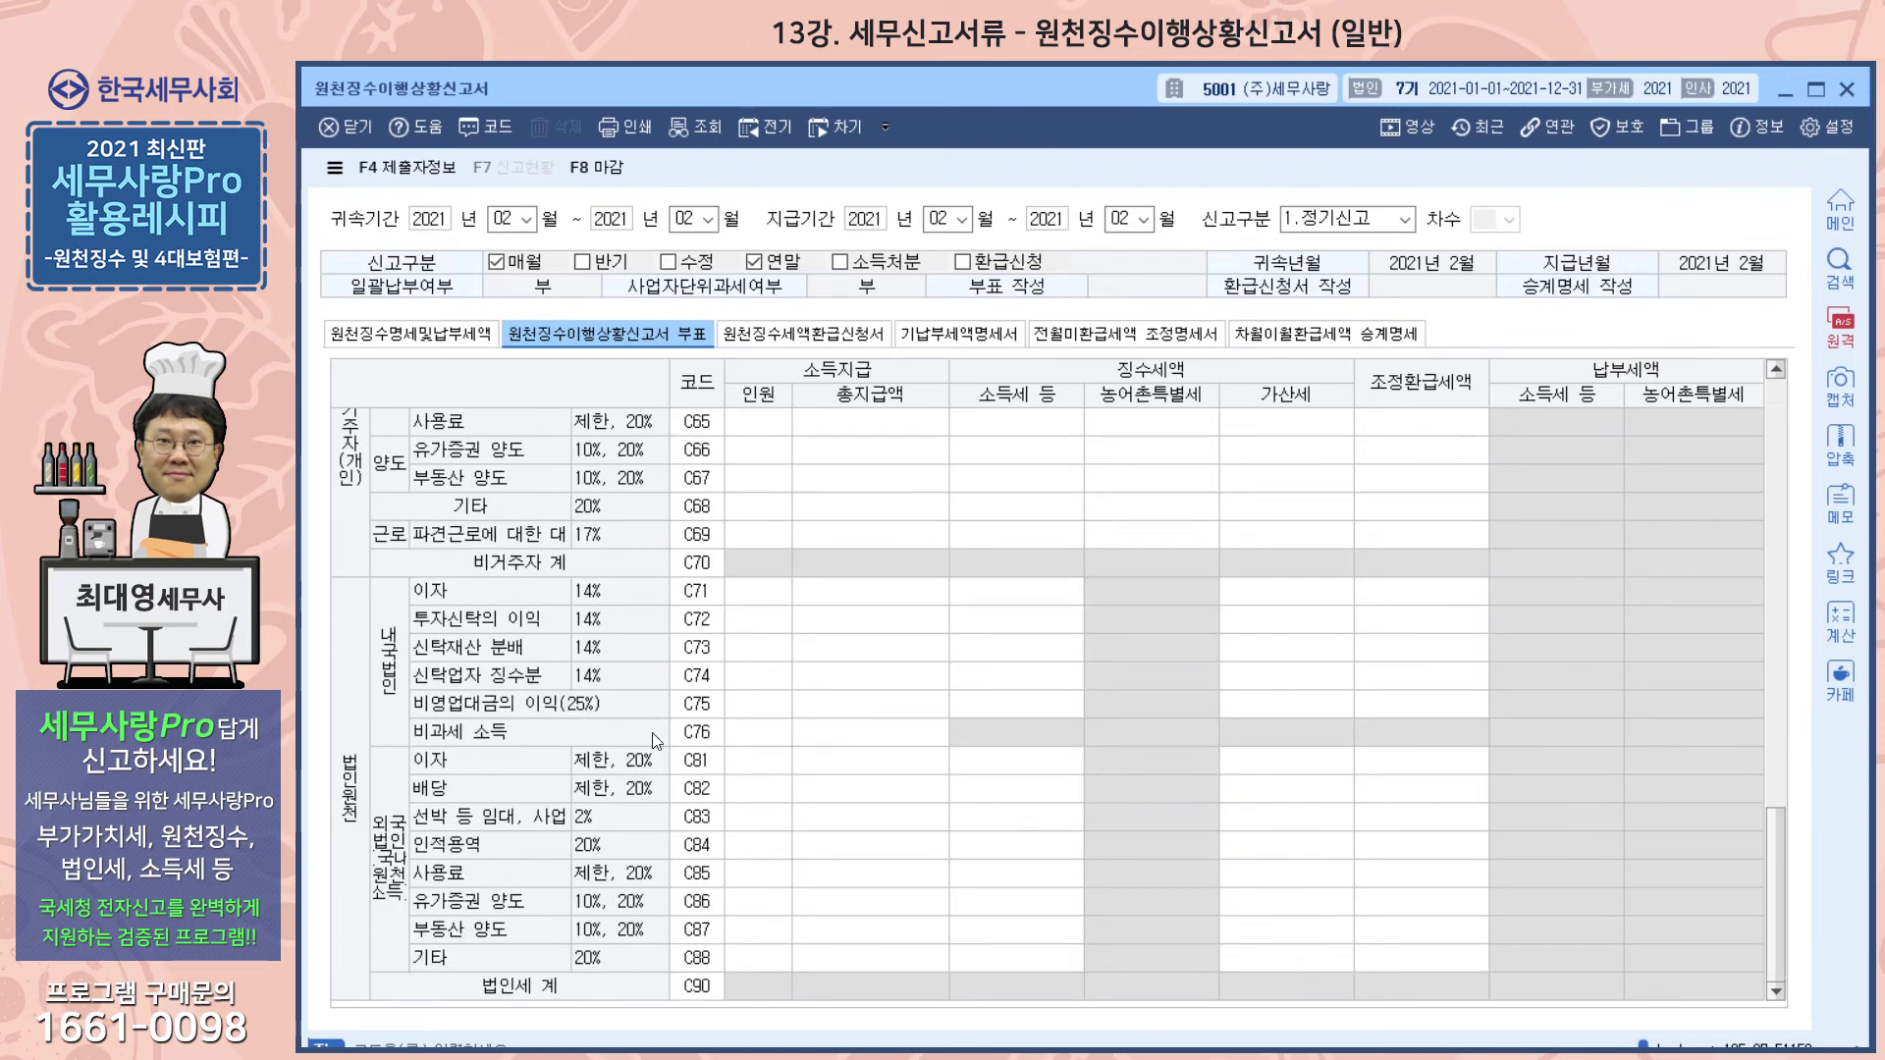
click(444, 344)
click(579, 342)
click(421, 343)
click(433, 326)
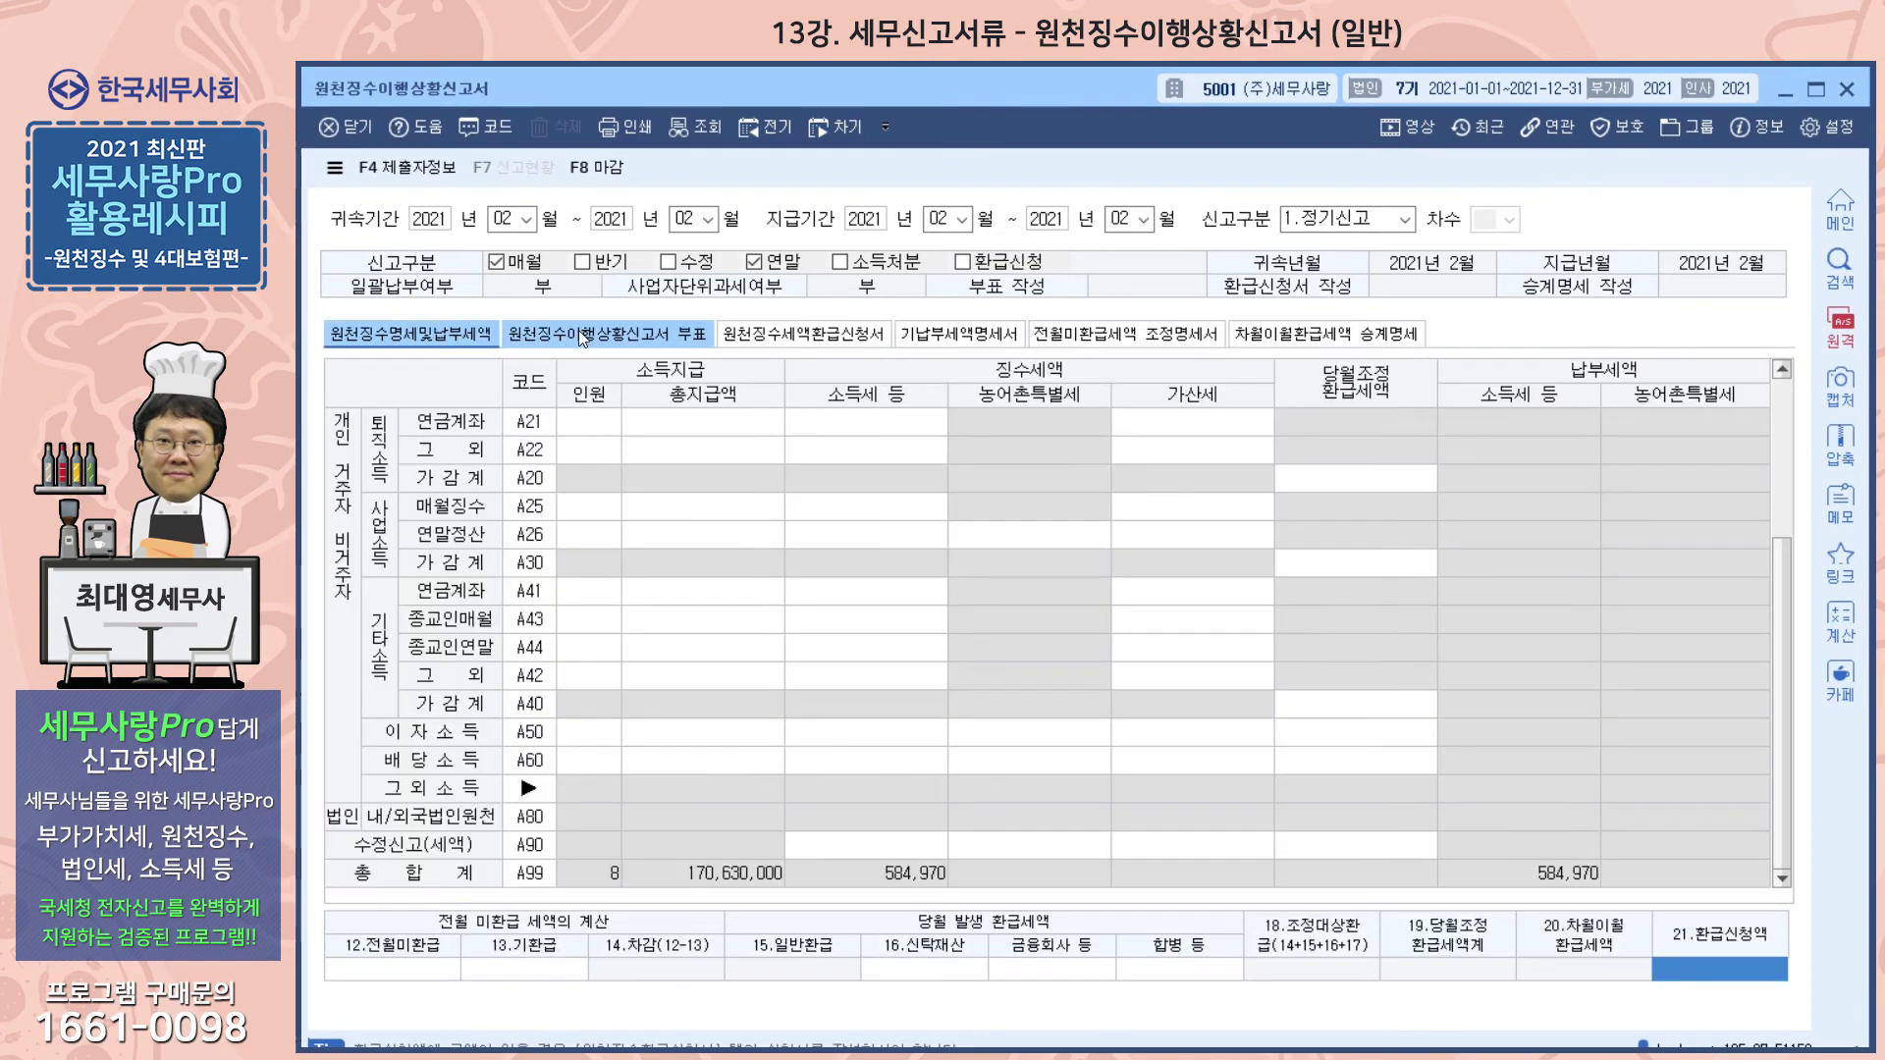
Step: Compare the 법인원천 rows of 원천징수이행상황신고서 부표 with the 내/외국법인원천 row in 원천징수명세및납부세액
click(580, 330)
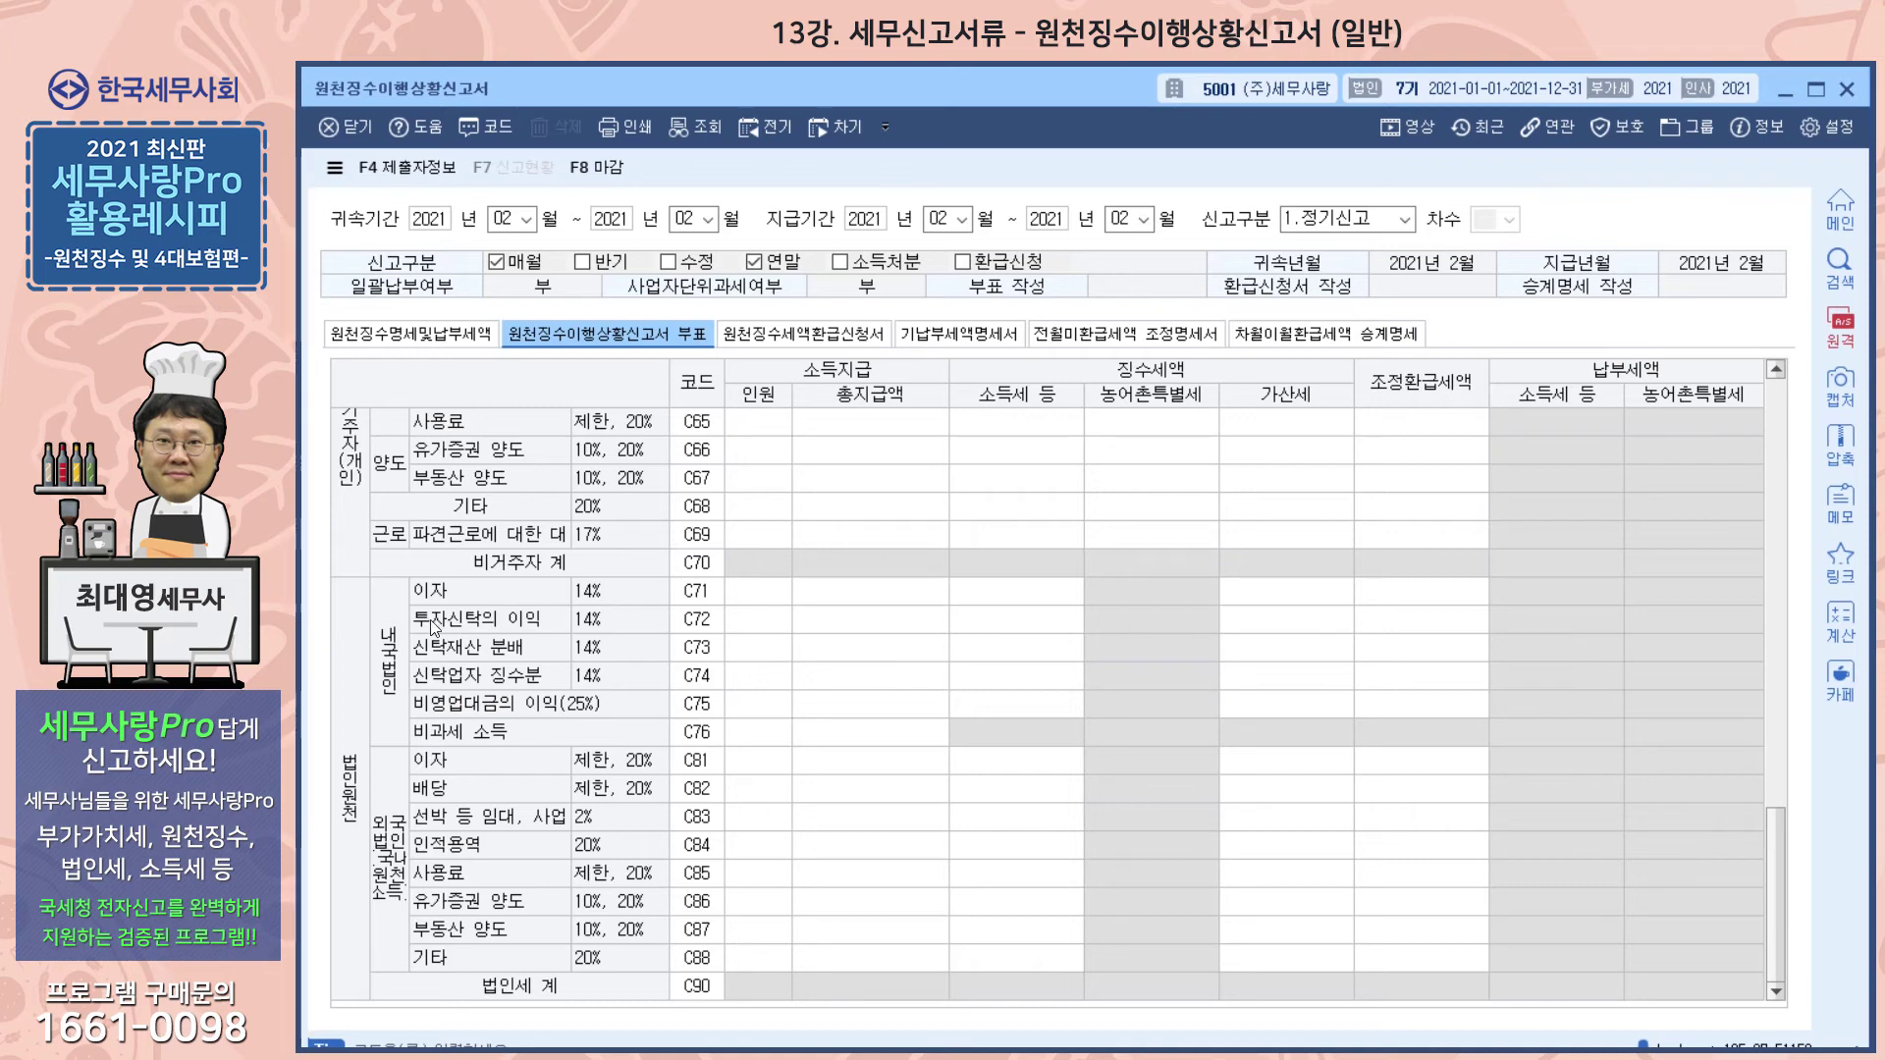
click(427, 336)
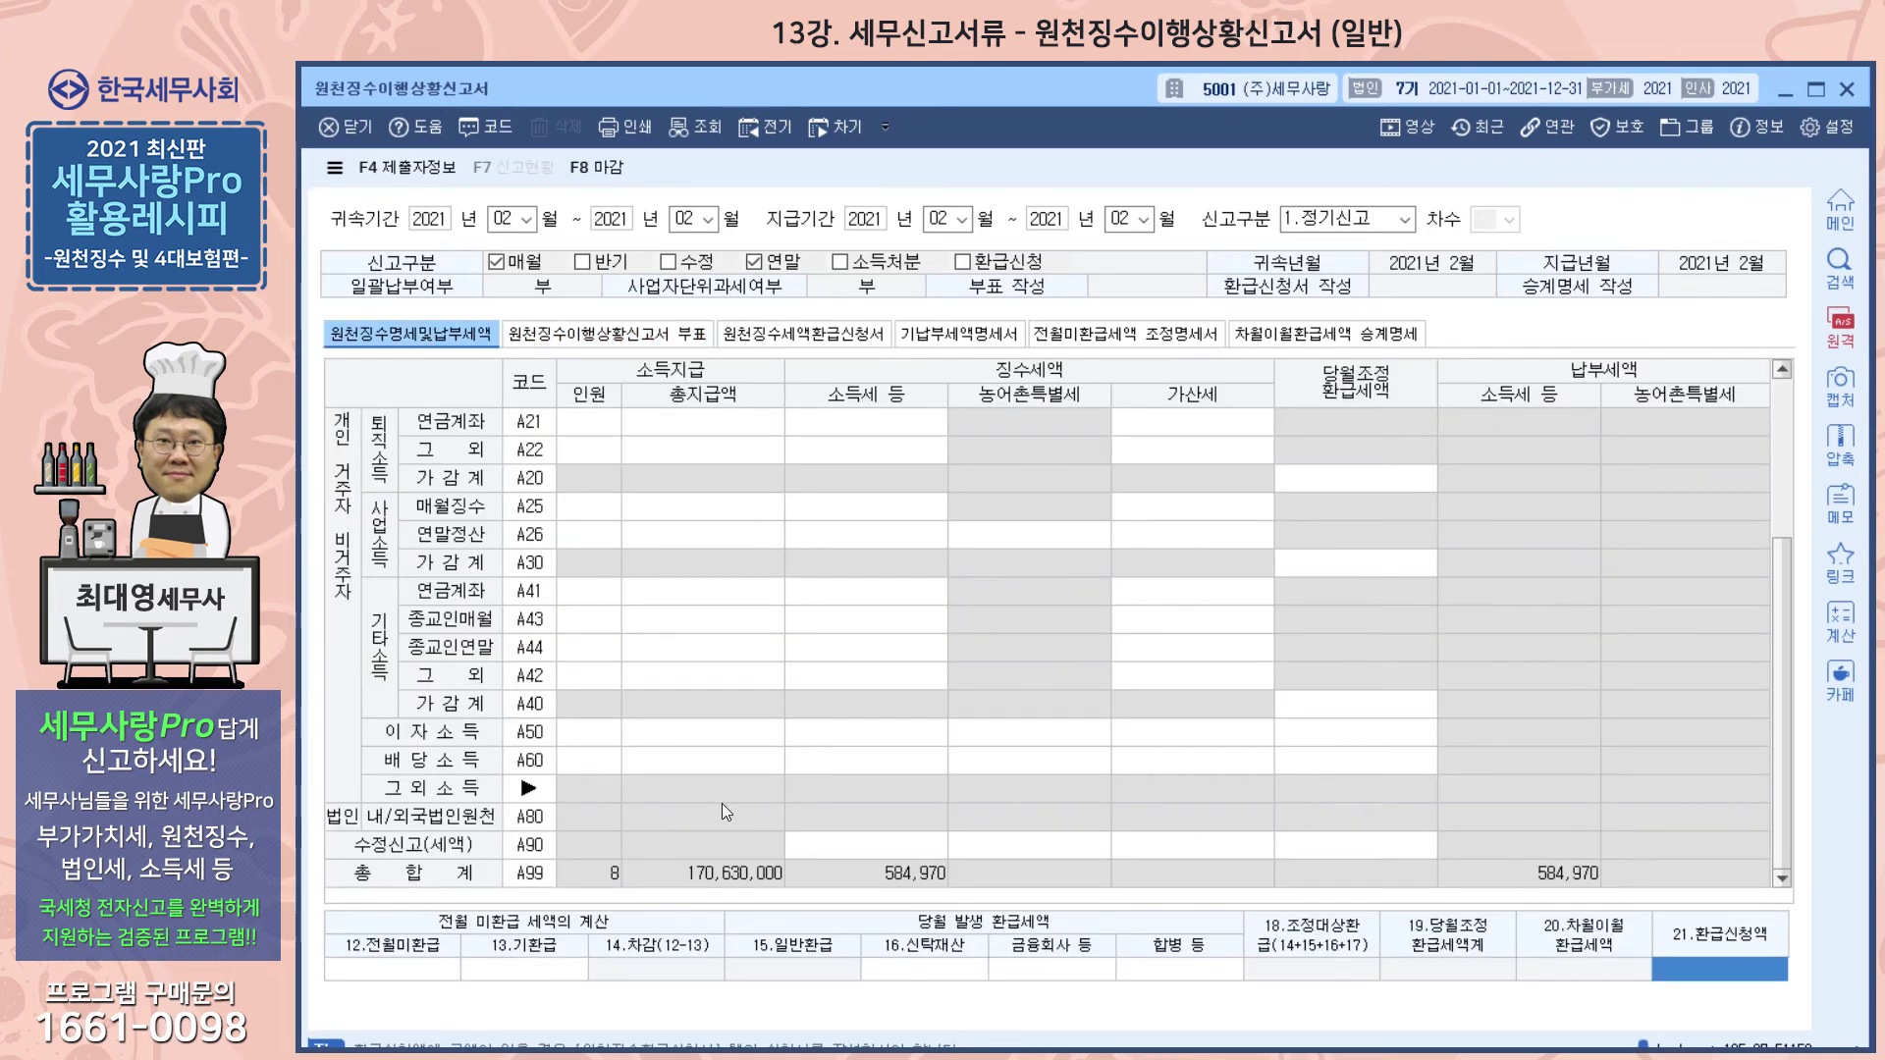
click(606, 336)
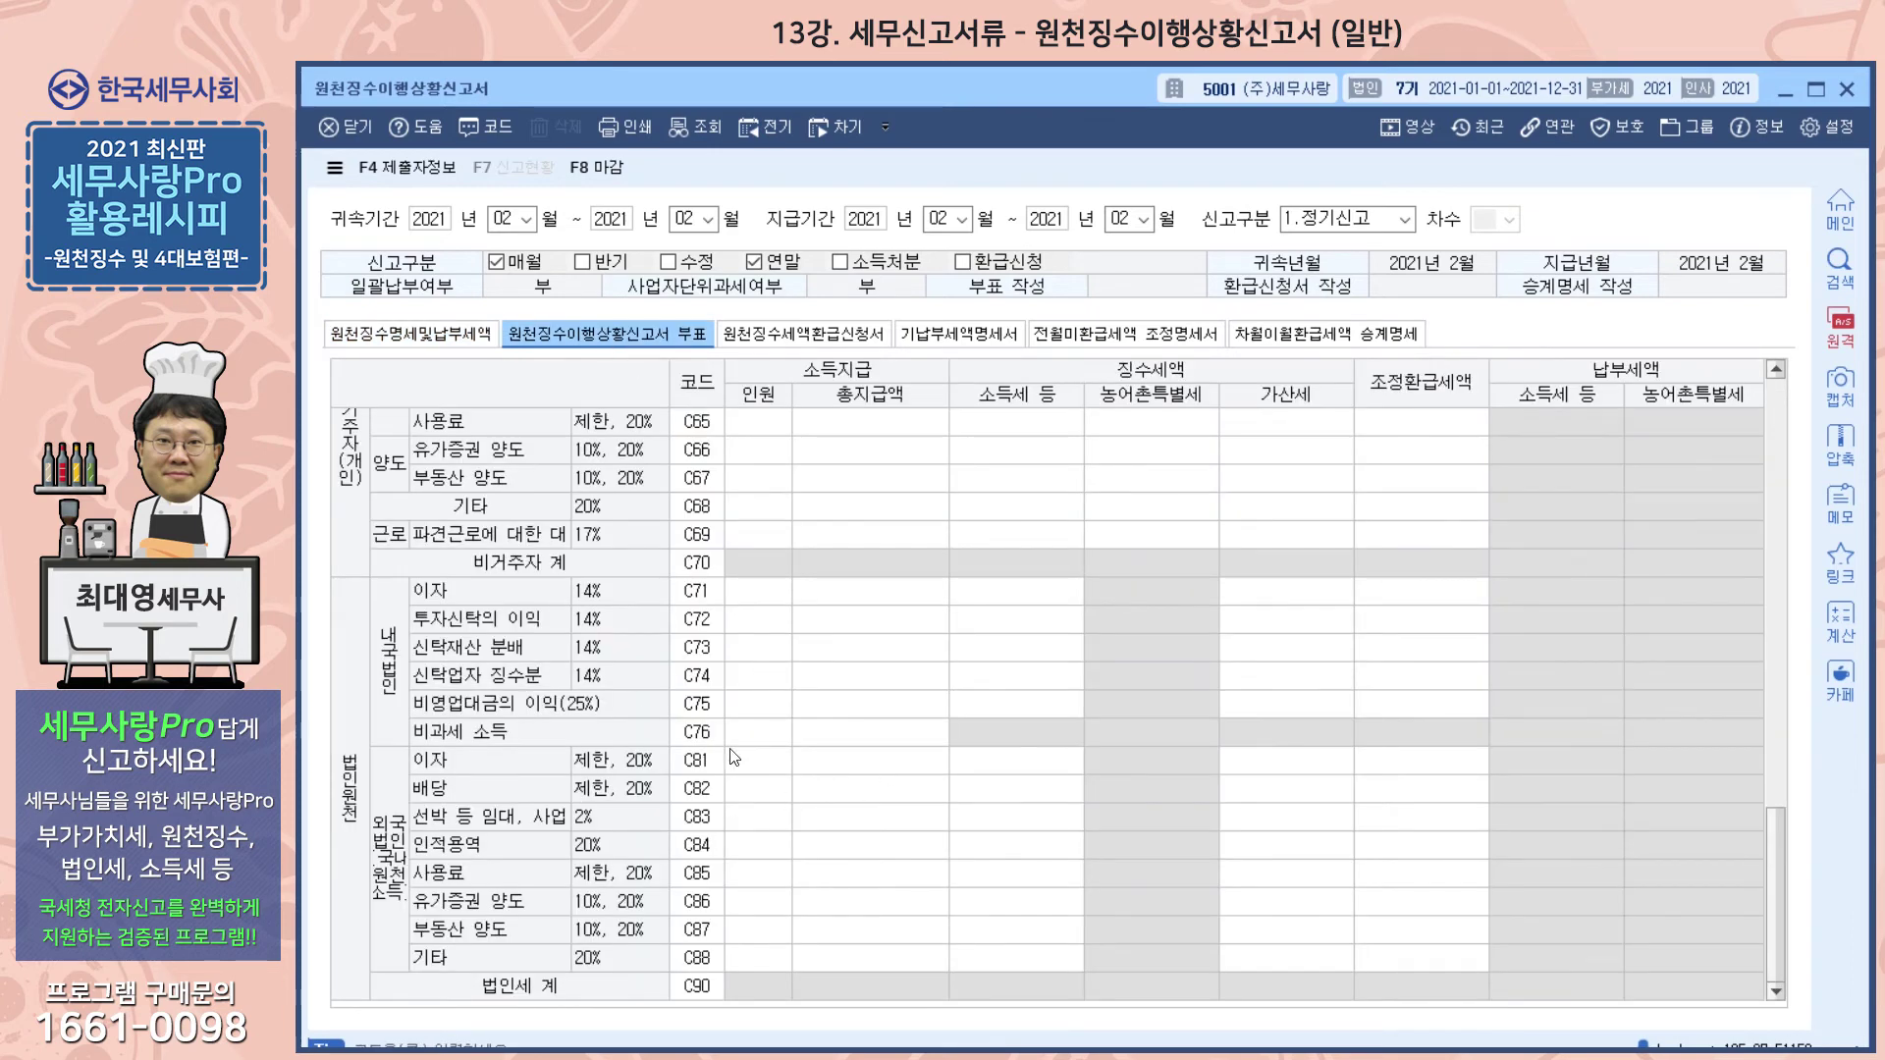
click(411, 336)
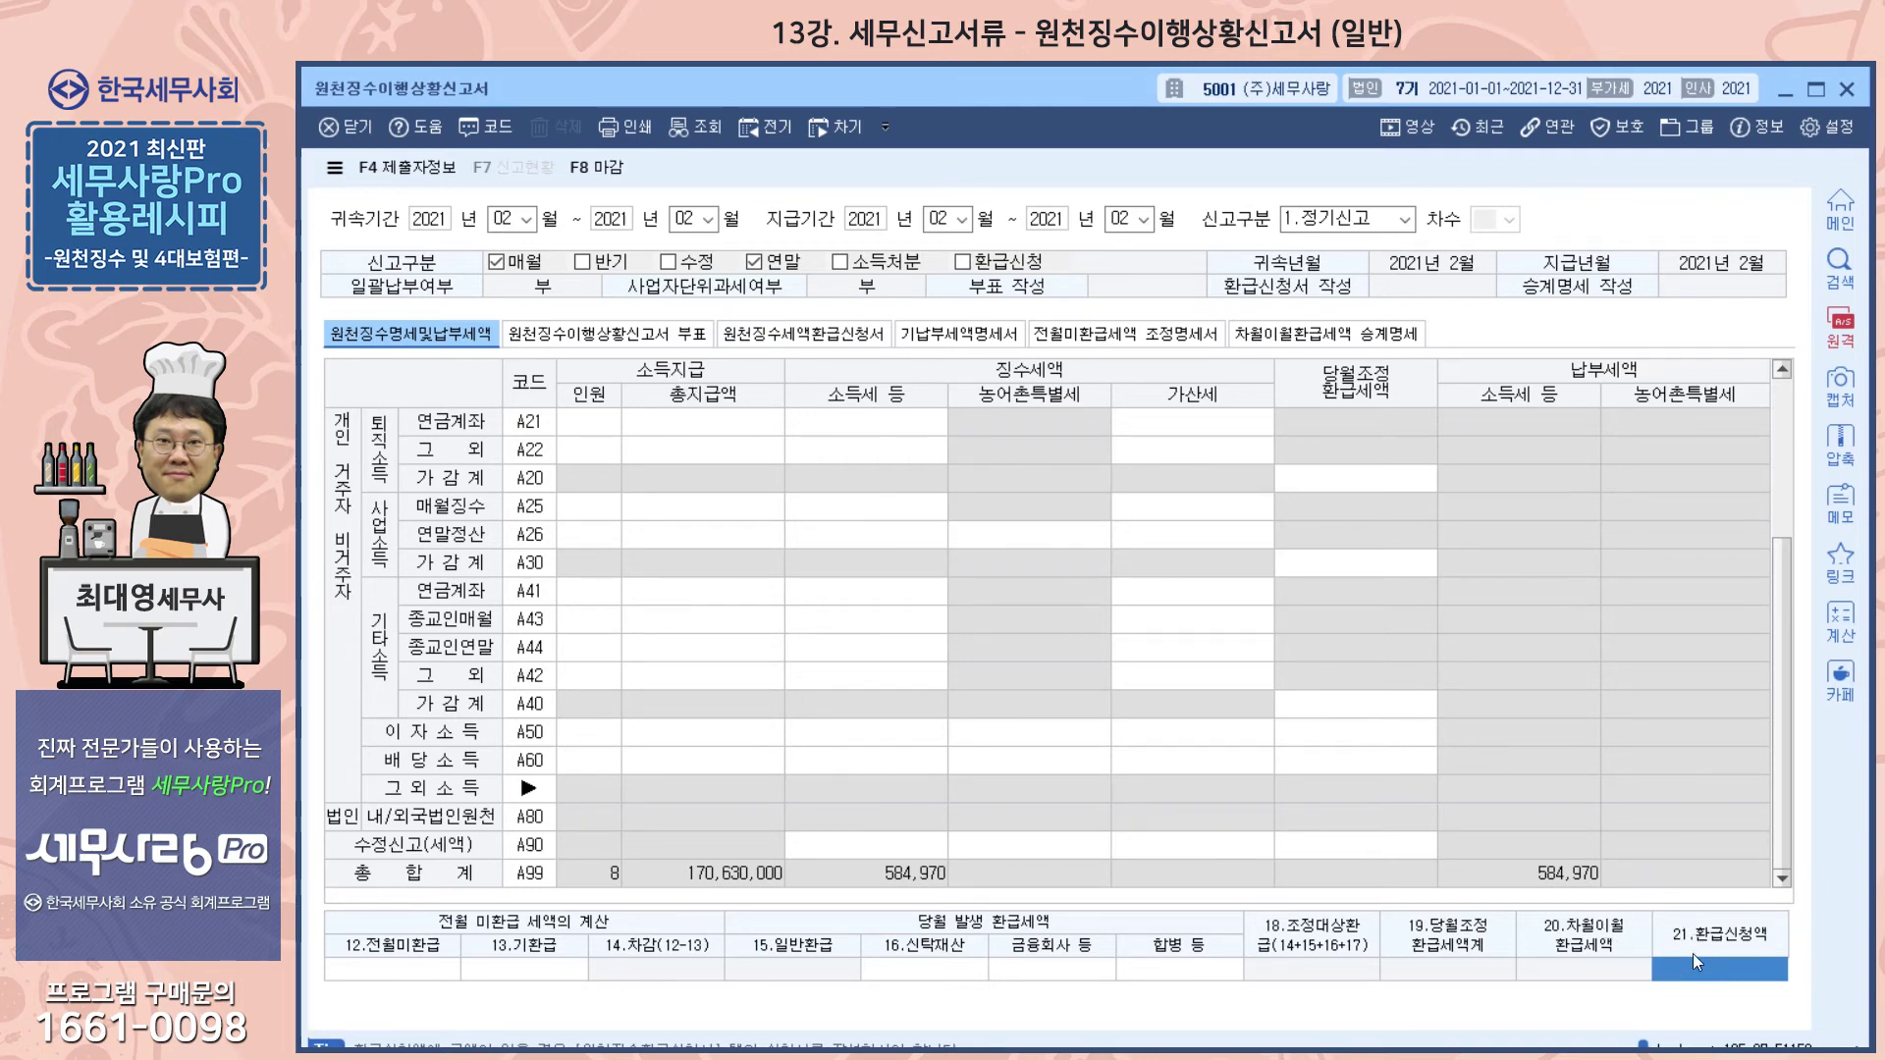
Step: Examine the columns of 원천징수세액환급신청서 and the three sections of 기납부세액명세서 that accompany a refund request
click(804, 336)
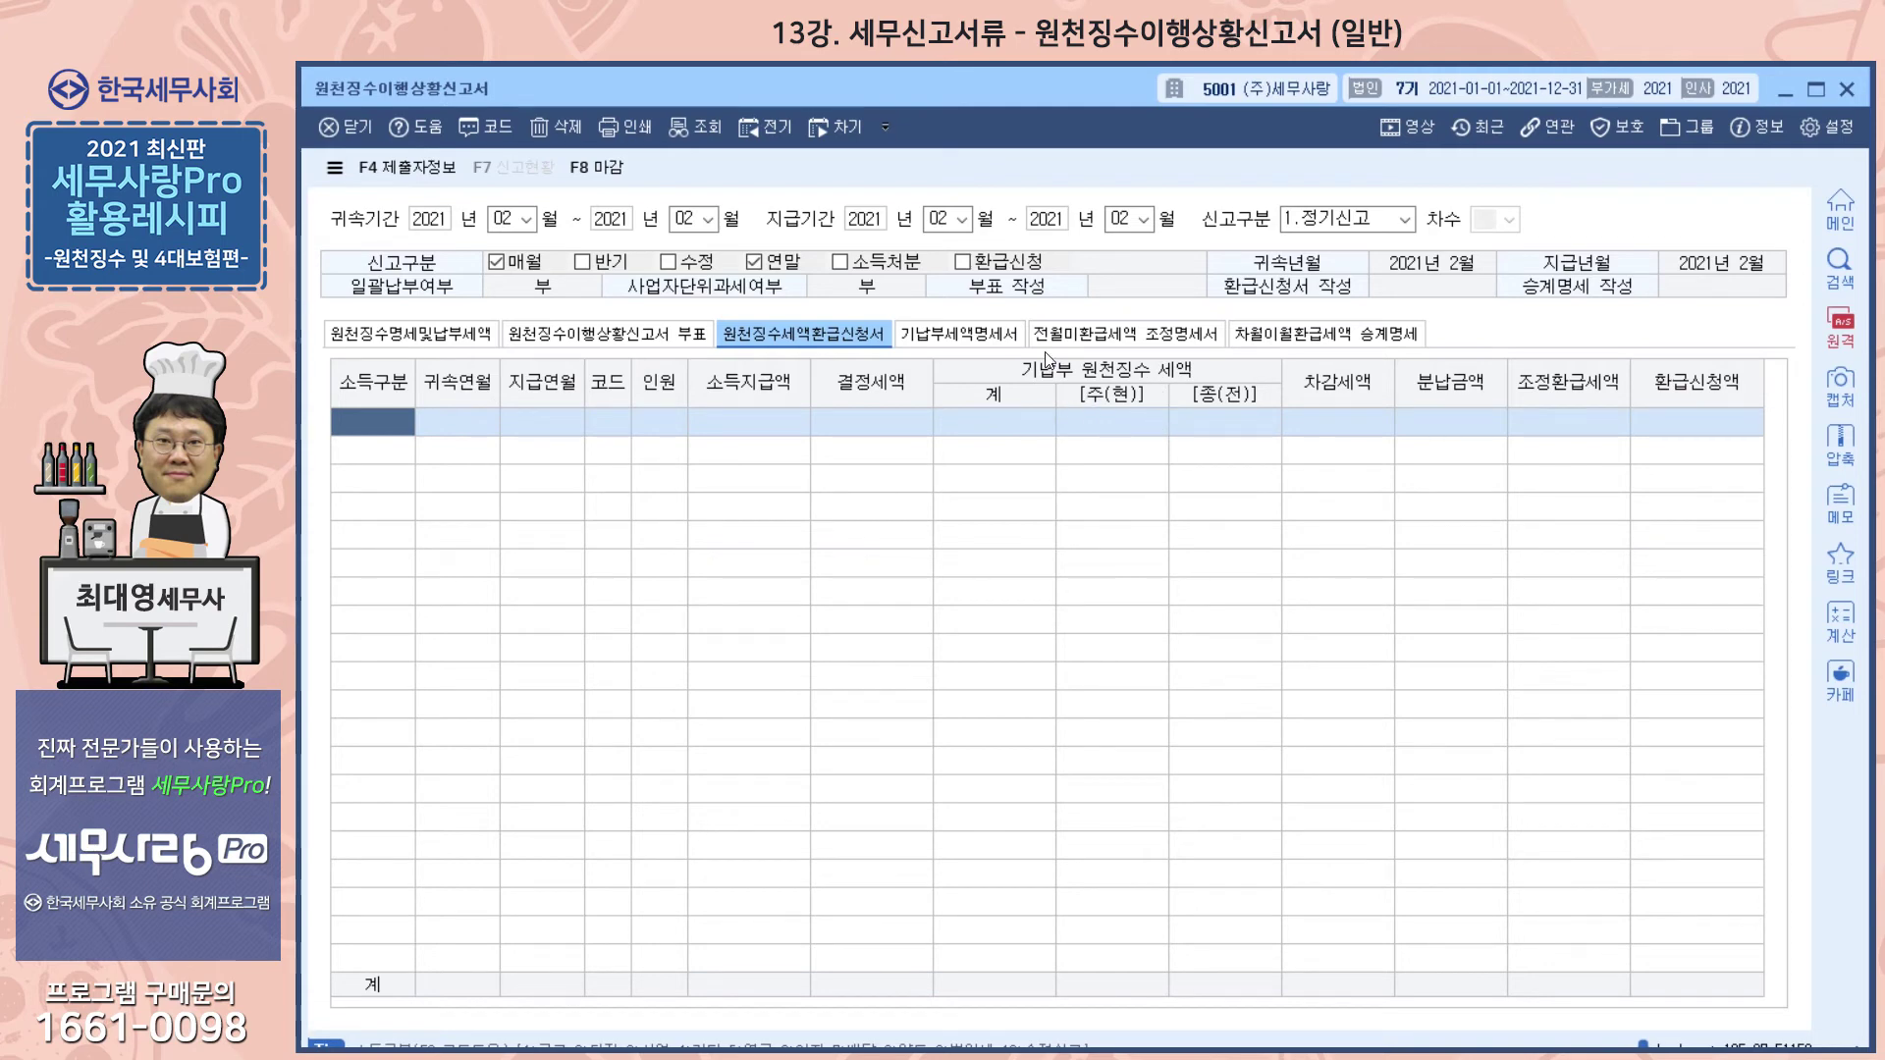
click(937, 335)
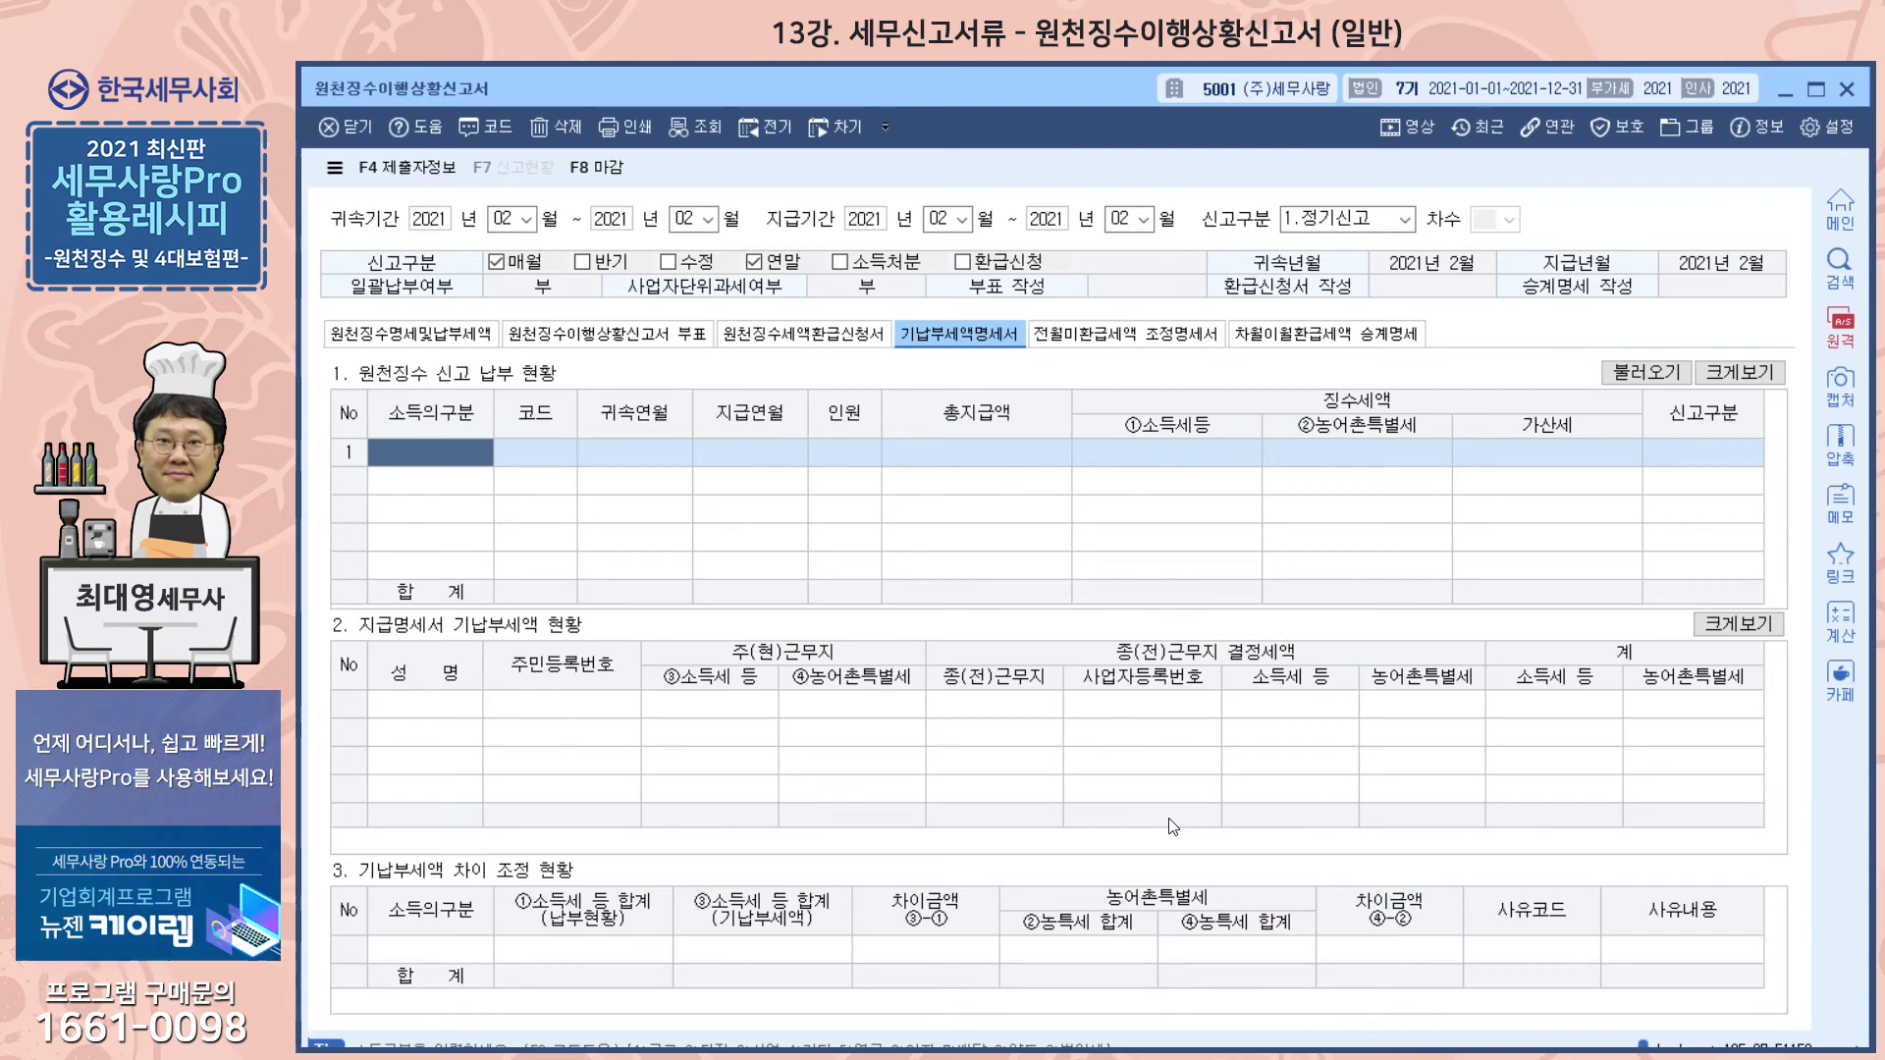
click(812, 339)
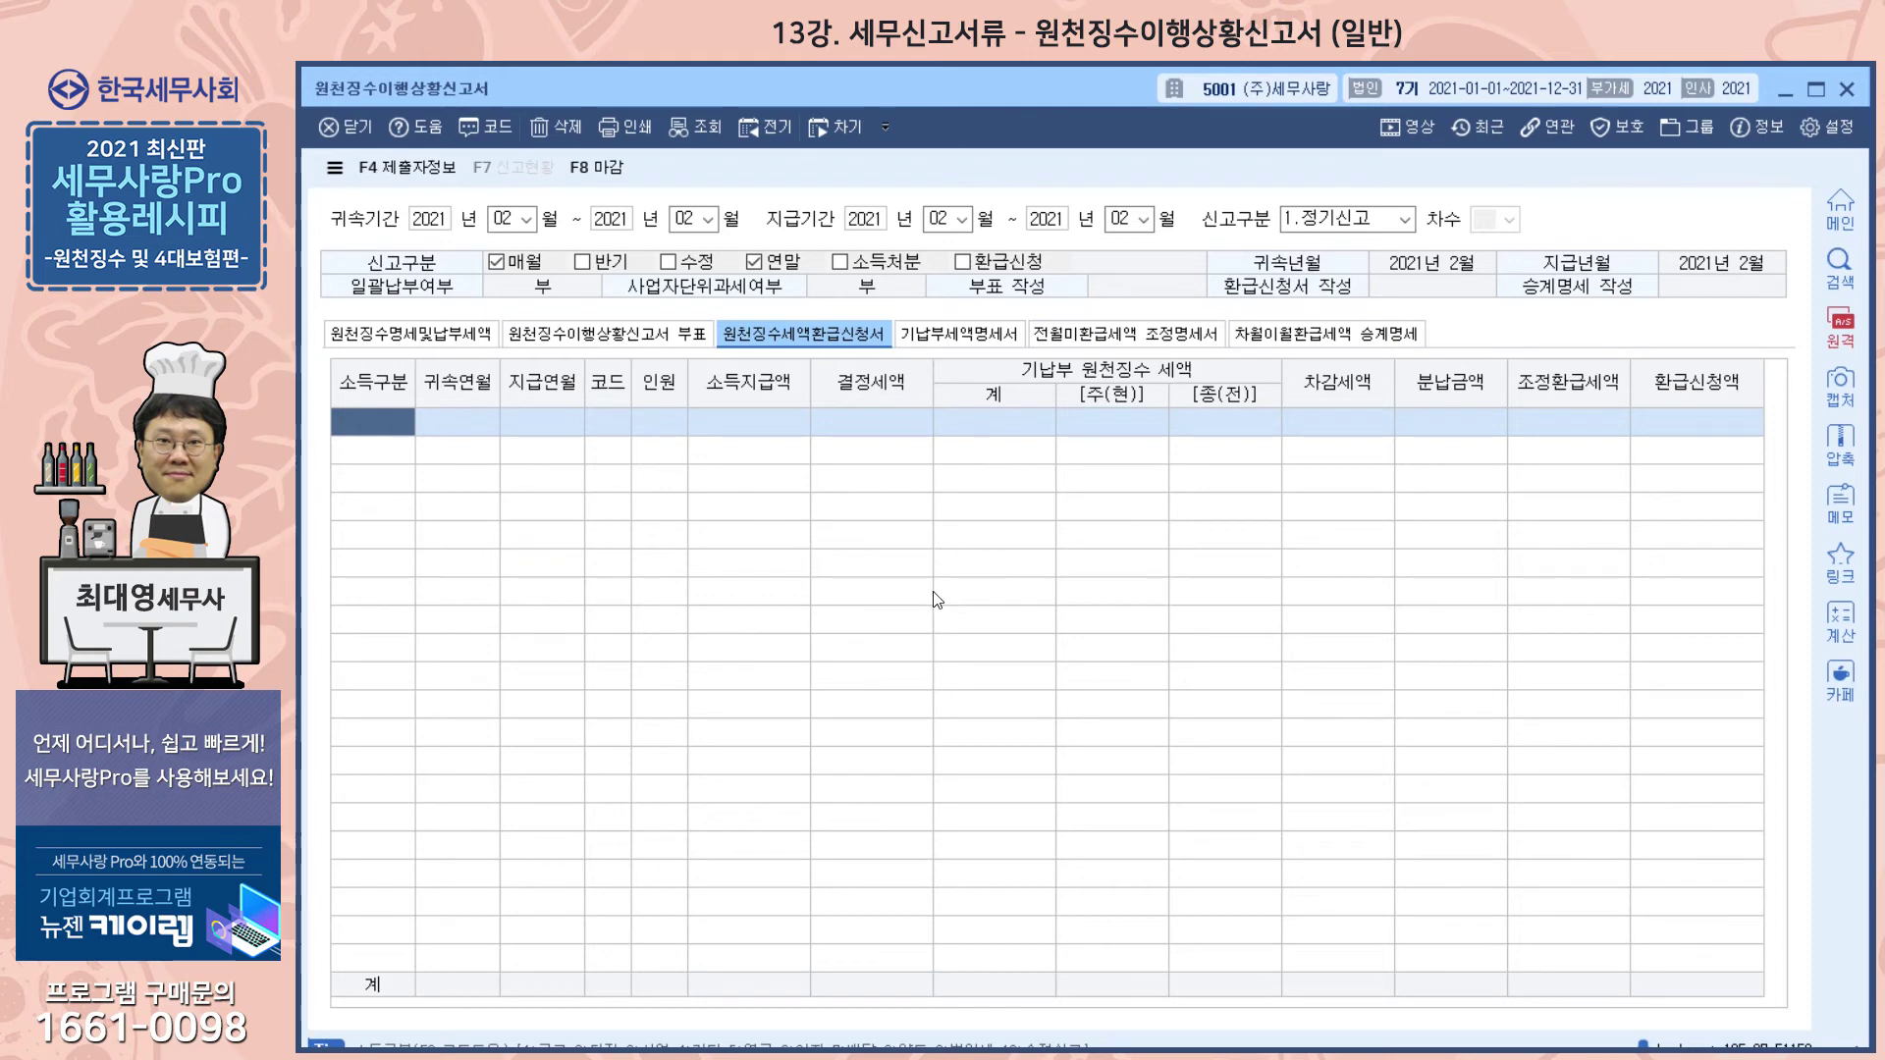
click(941, 339)
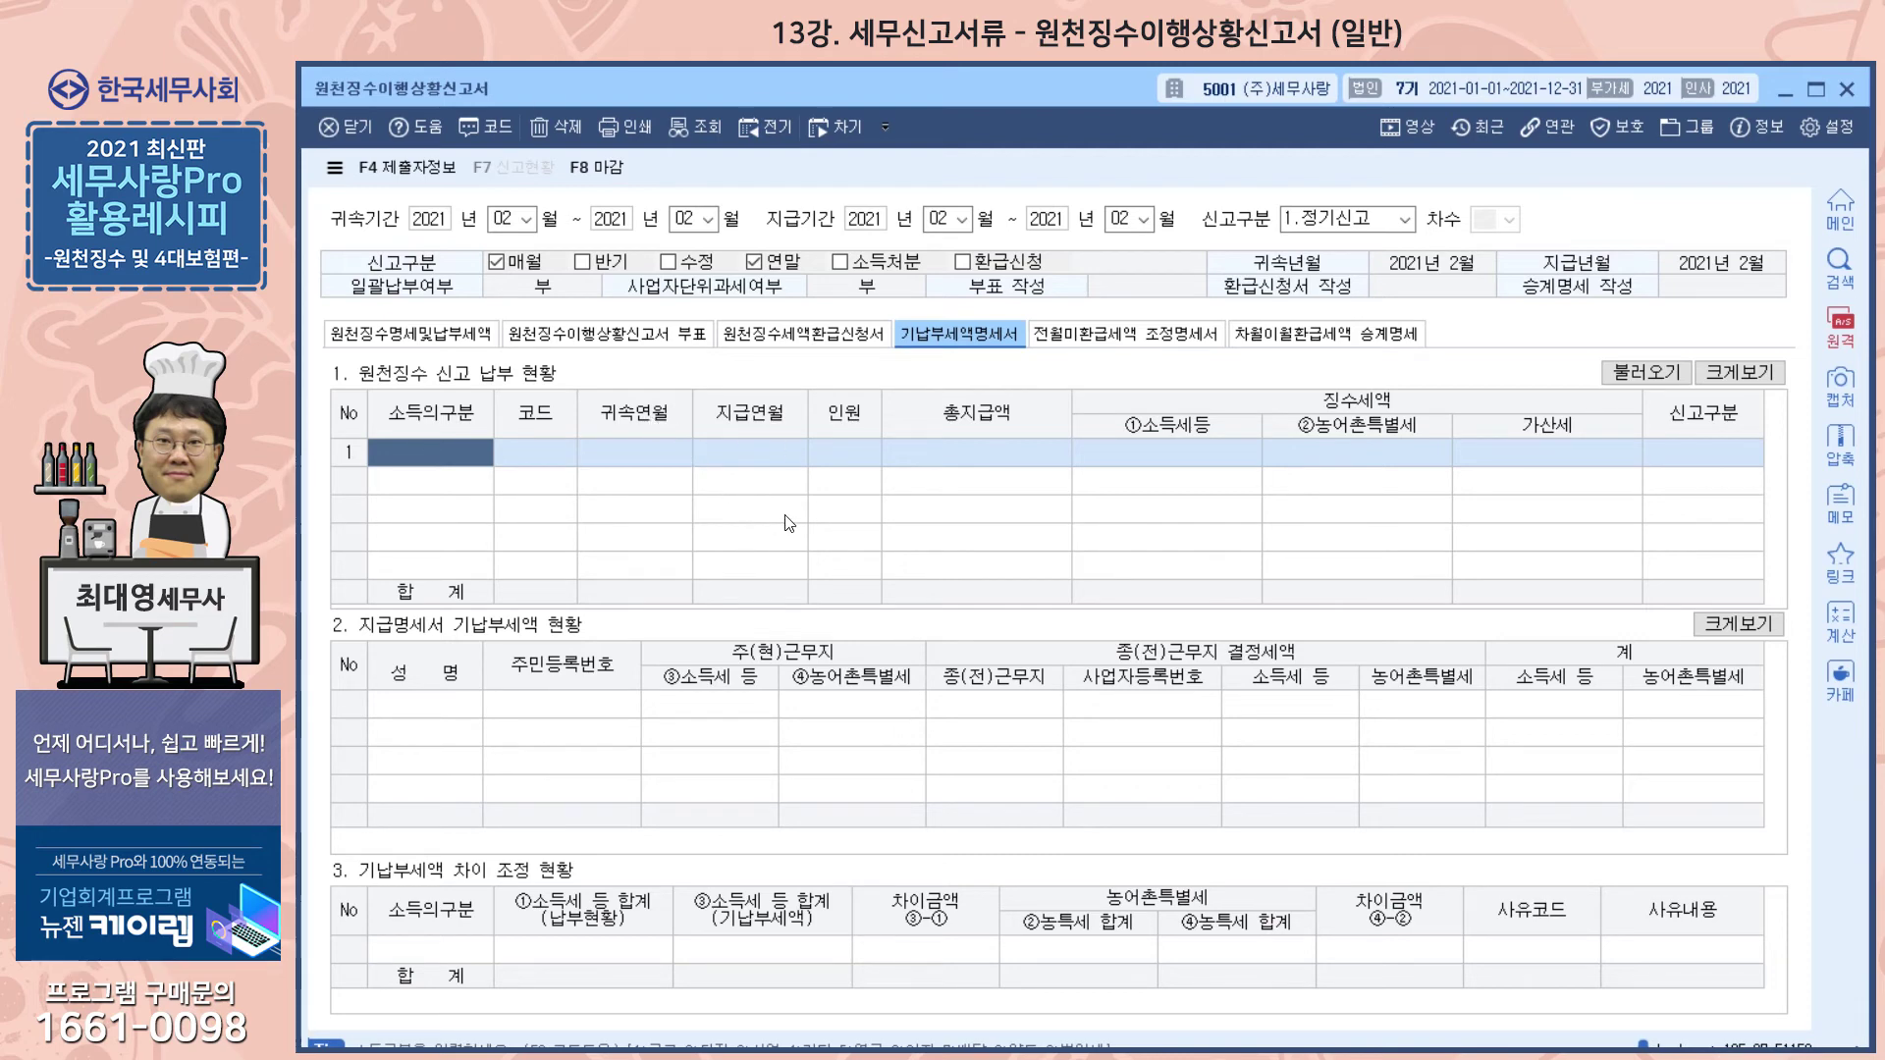
Step: Check 전월미환급세액 조정명세서 against the 12.전월미환급 field in 원천징수명세및납부세액, and revisit 원천징수세액환급신청서 and 기납부세액명세서
click(1074, 344)
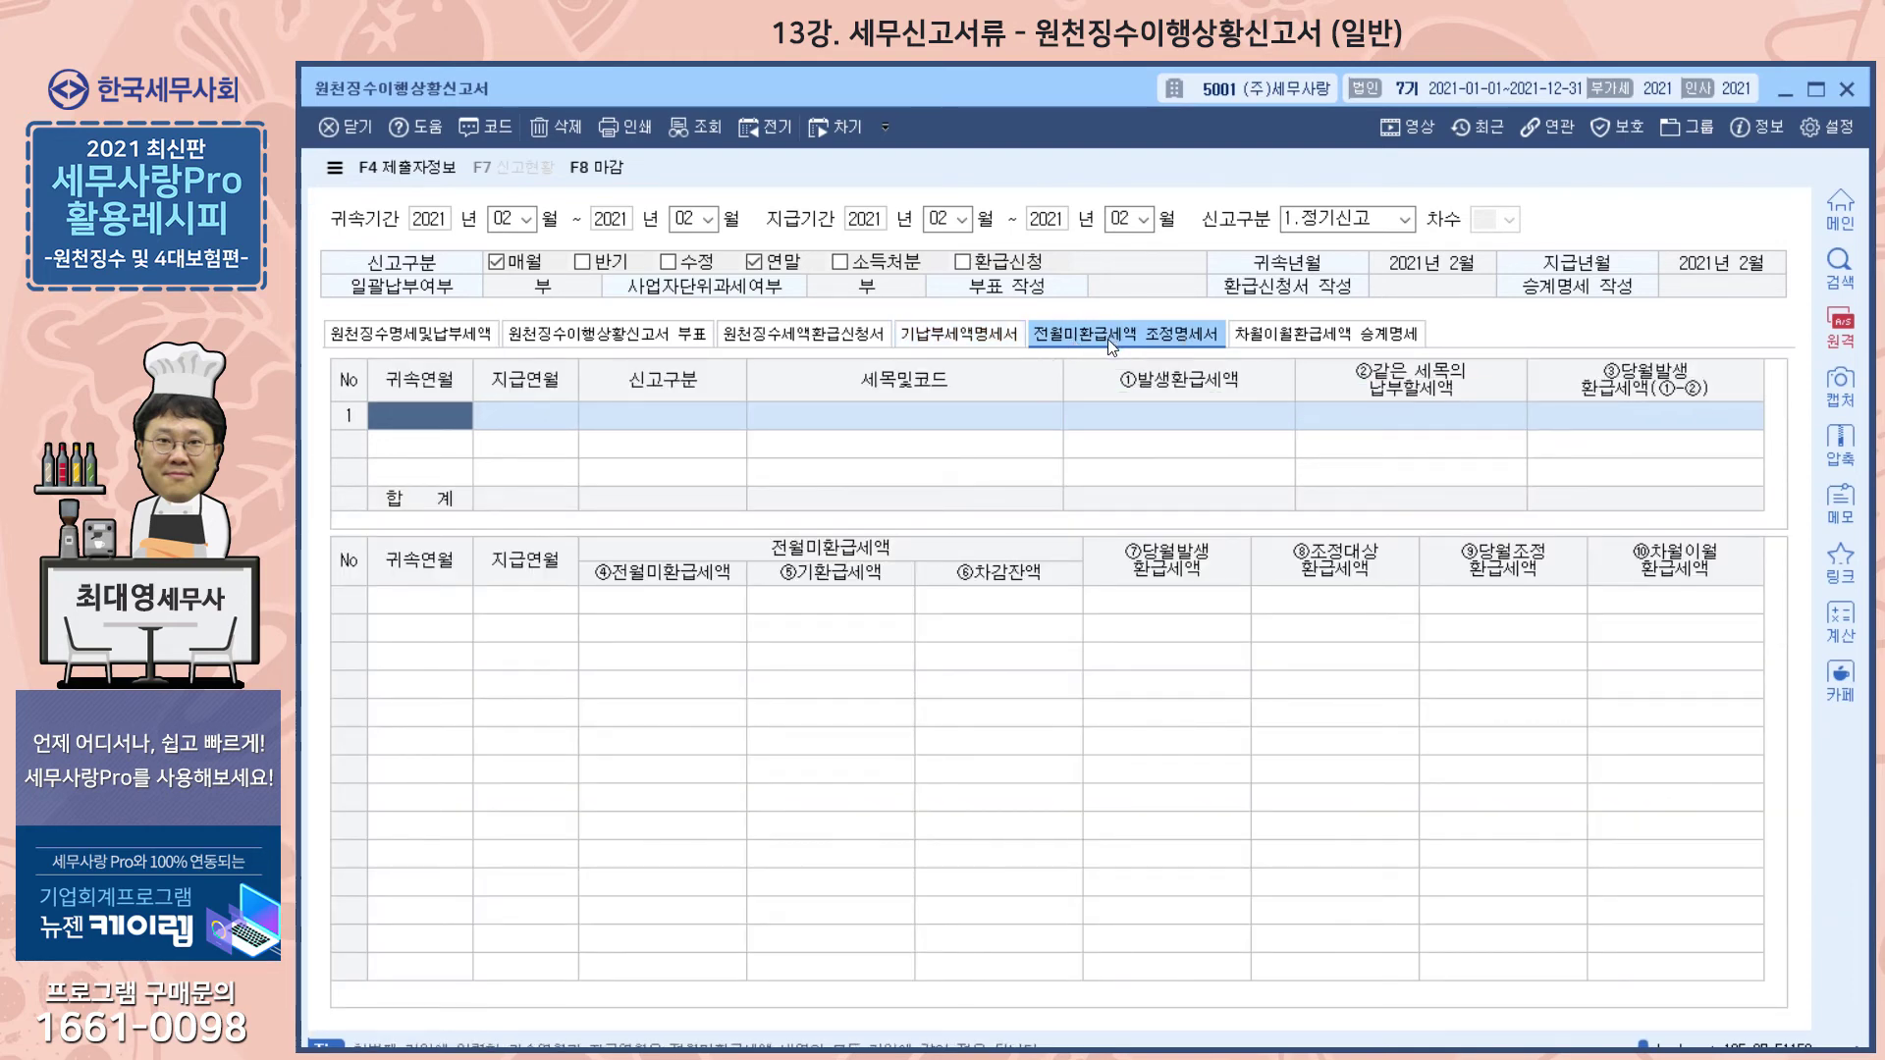
key(ctrl+Page_Up)
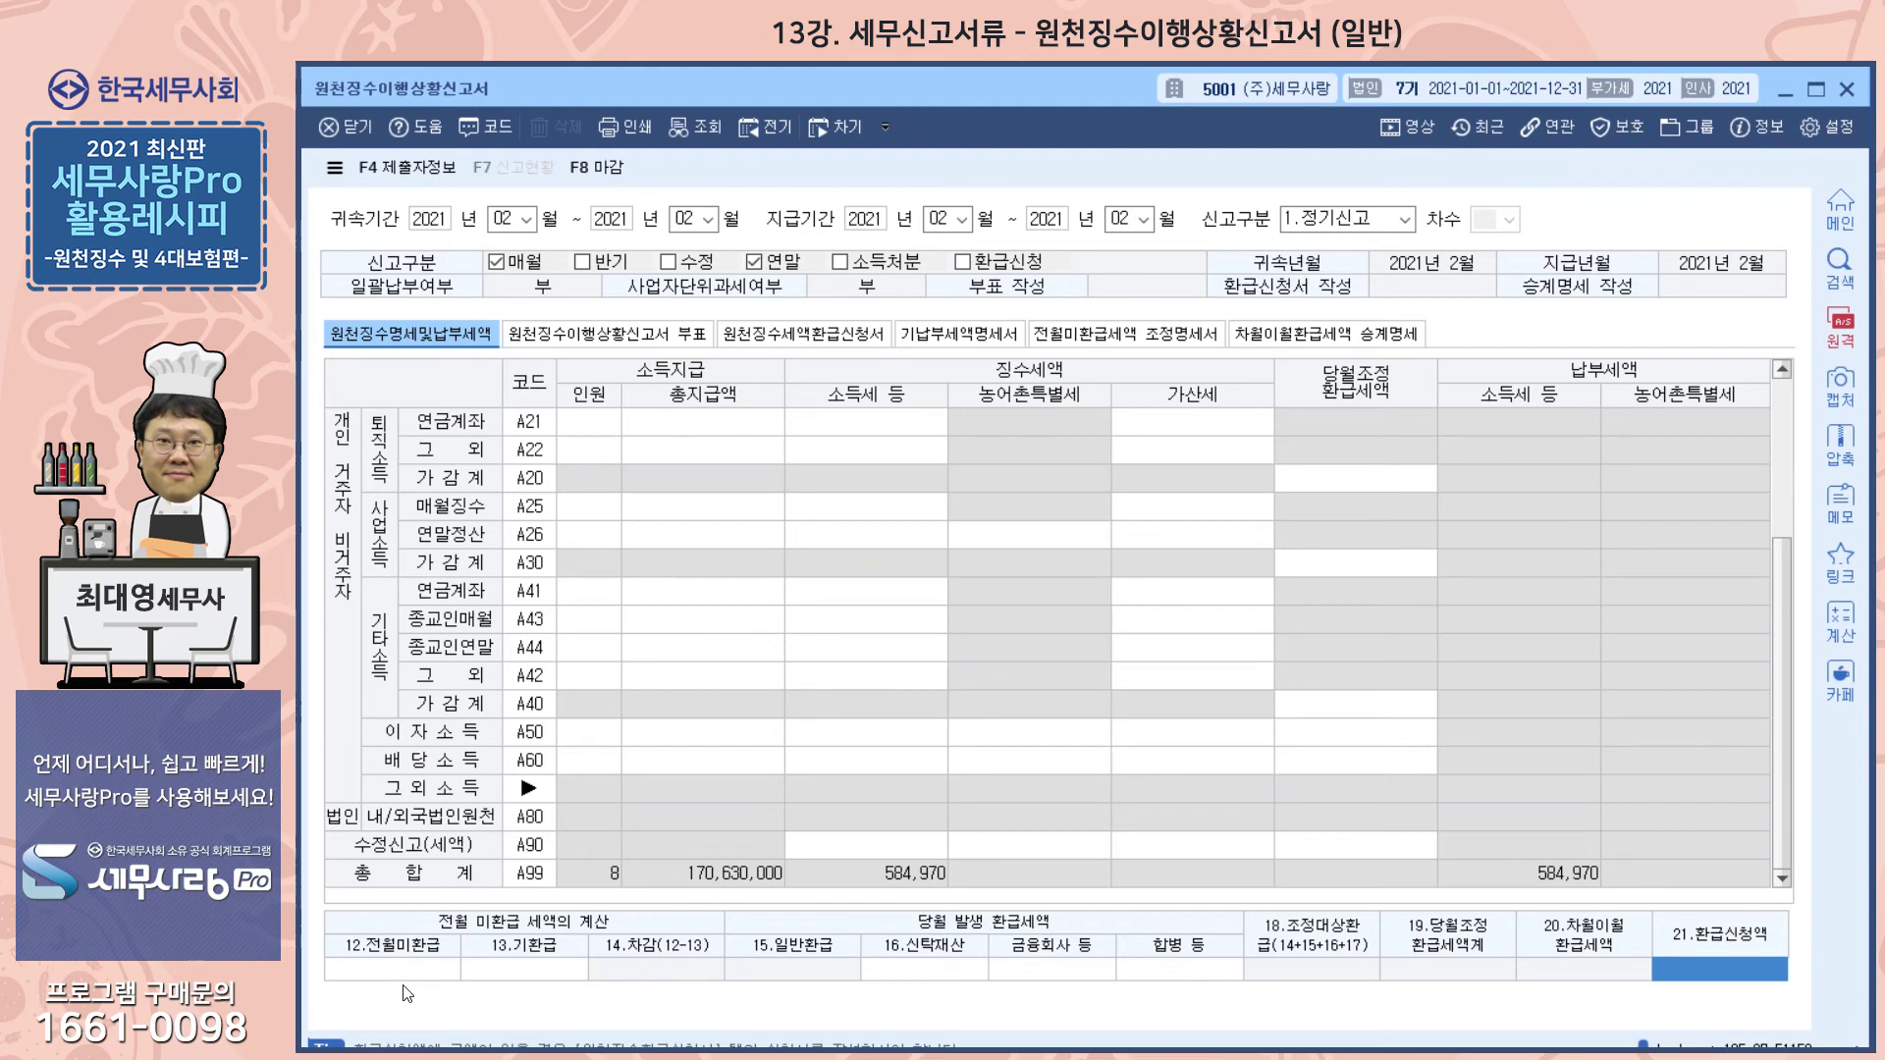
click(1087, 335)
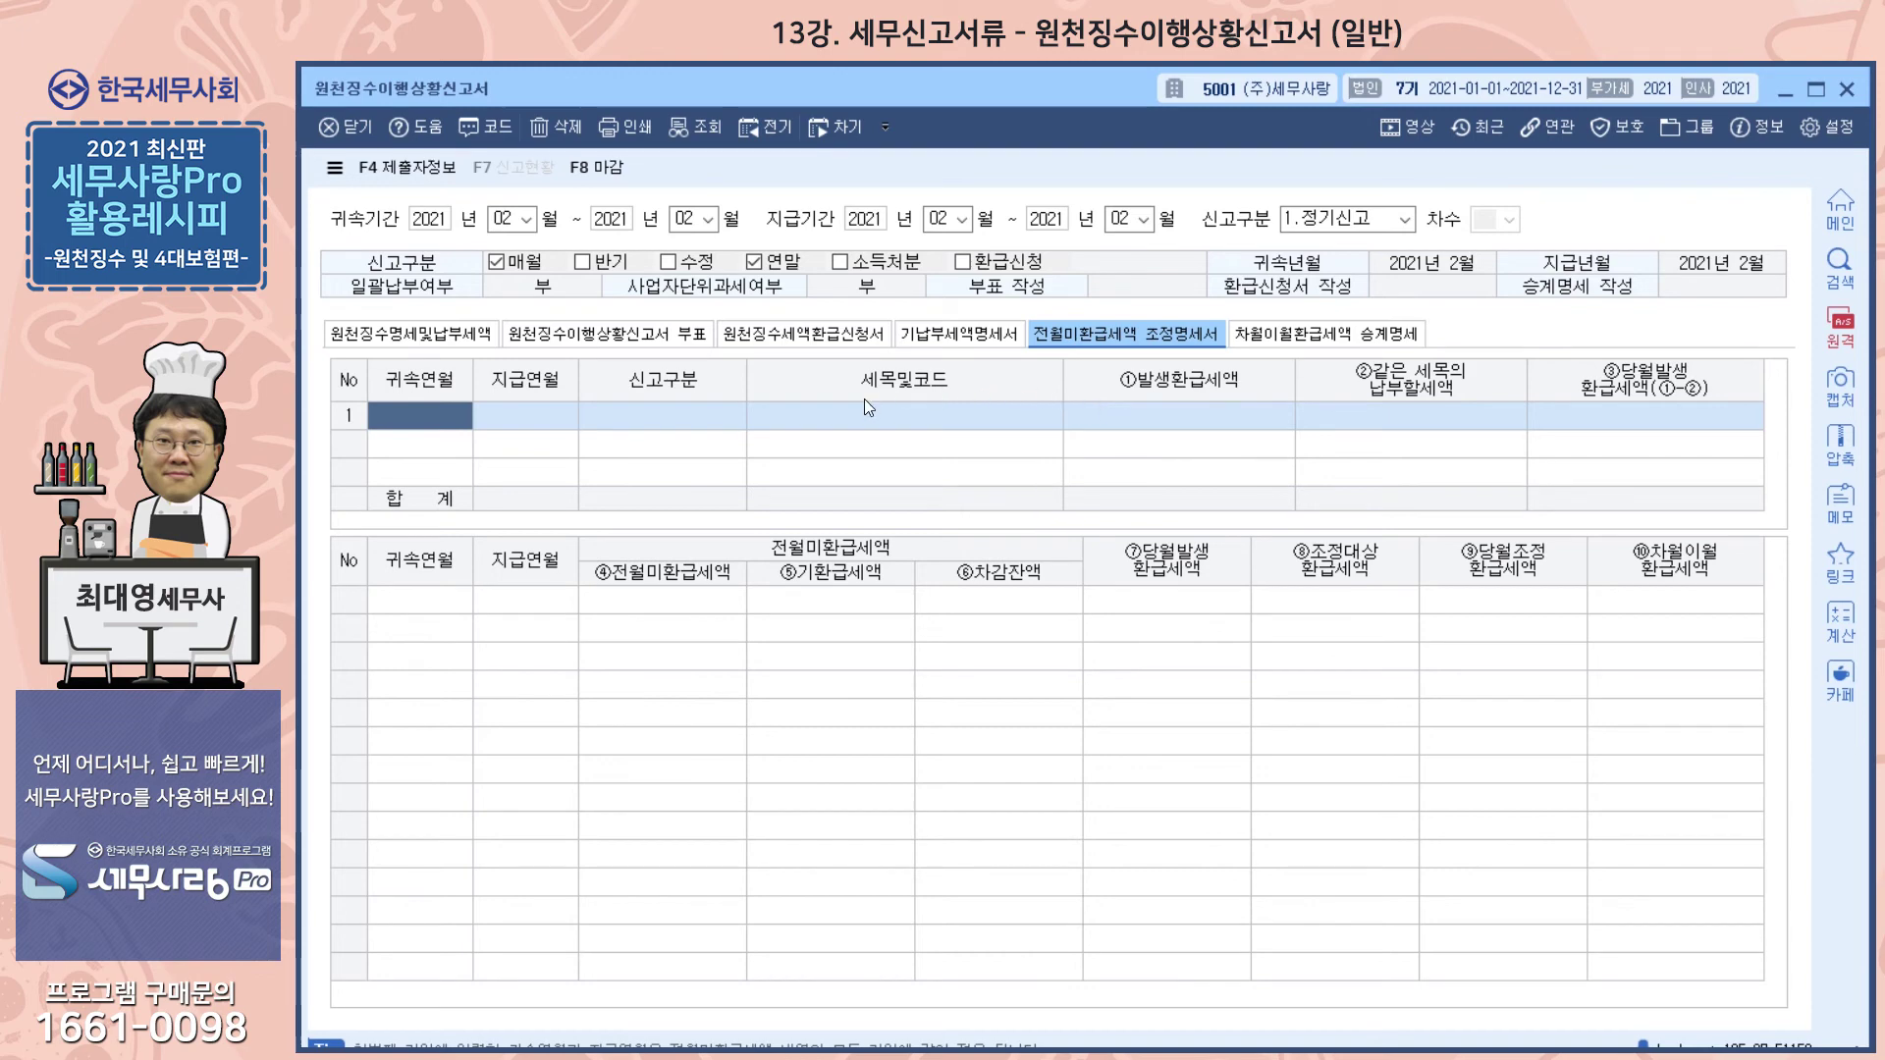
click(783, 339)
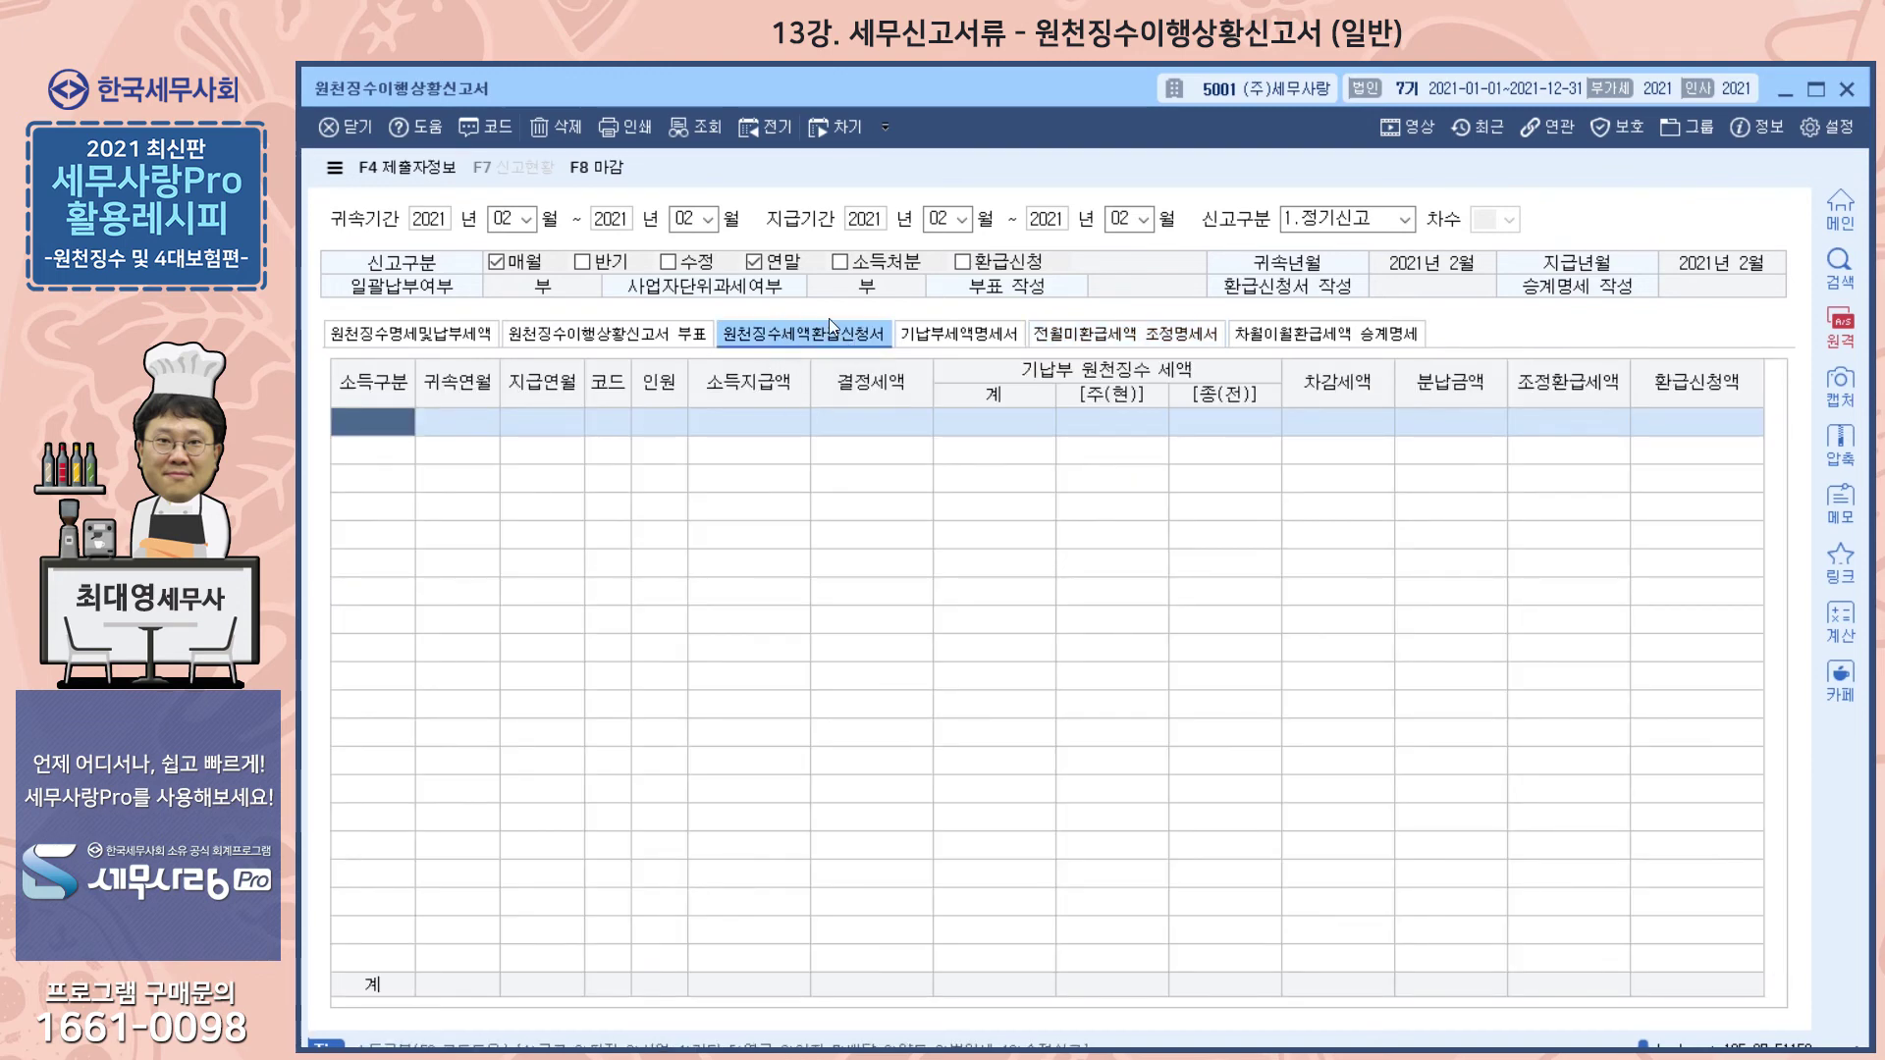
click(909, 336)
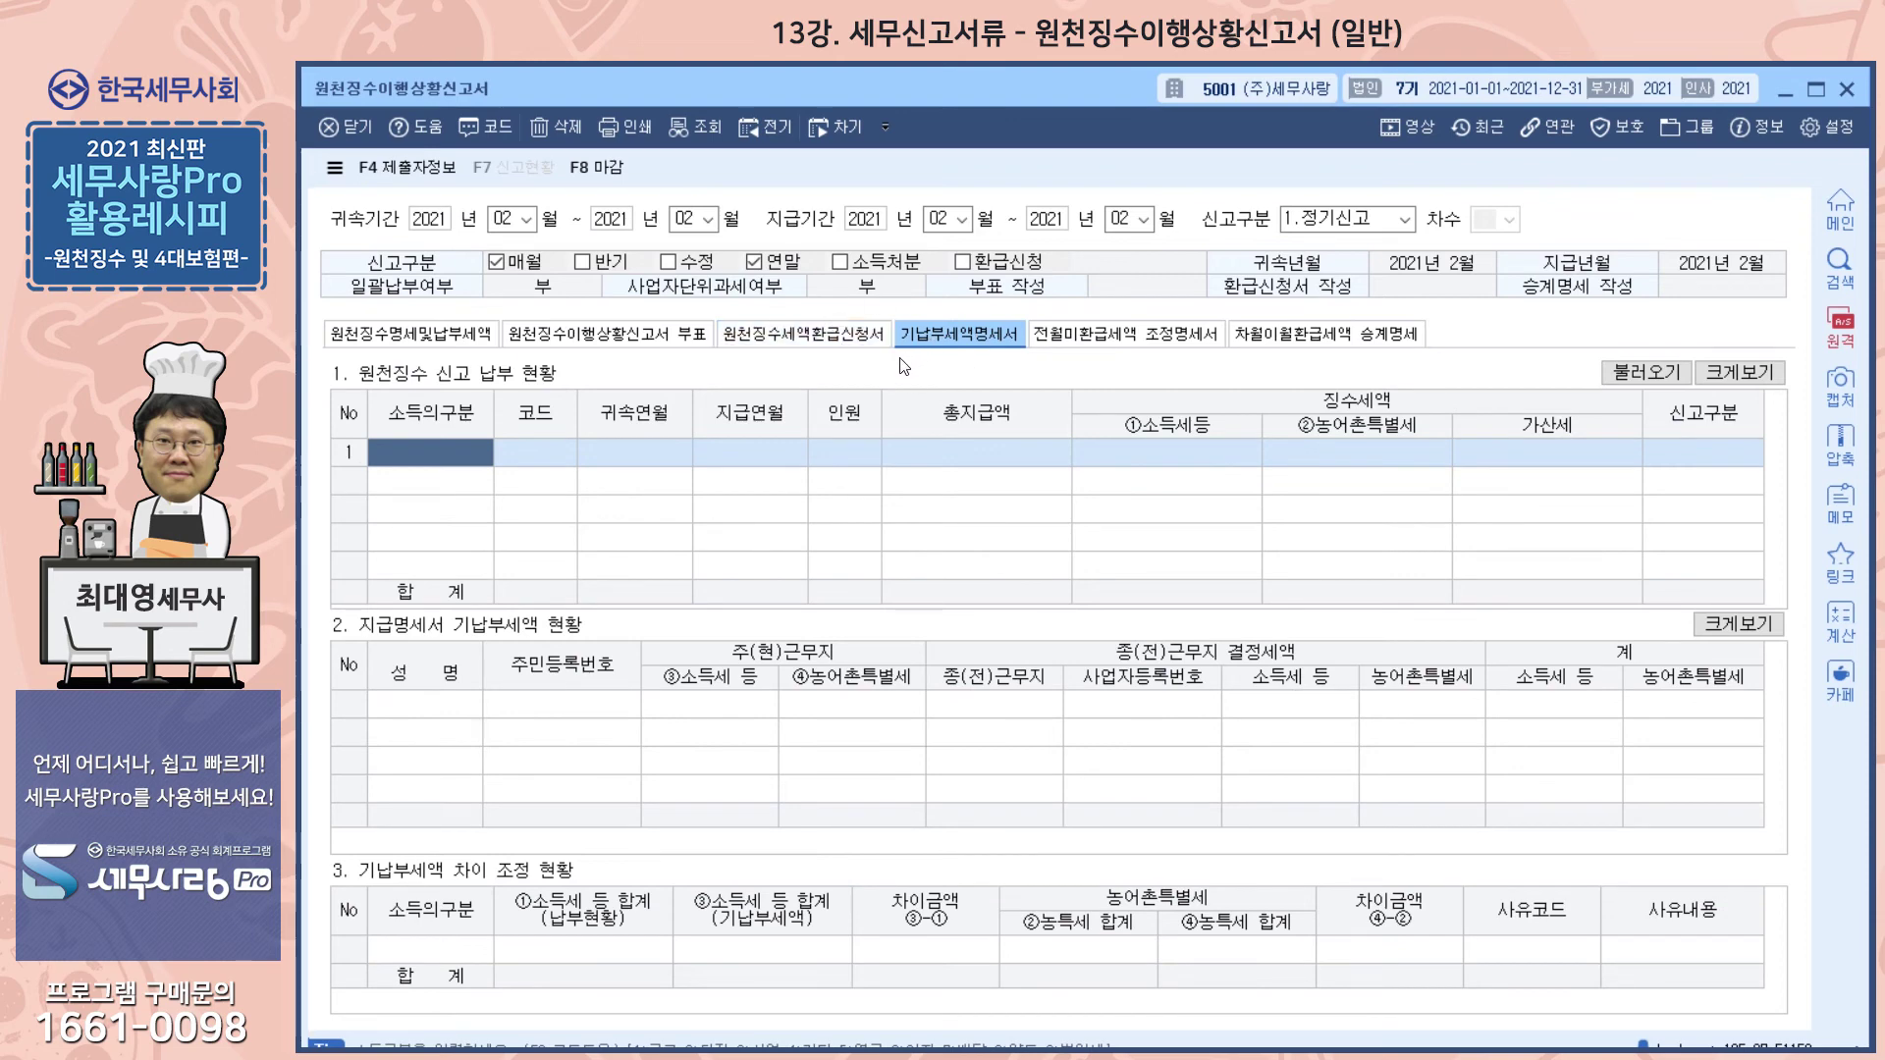
click(388, 333)
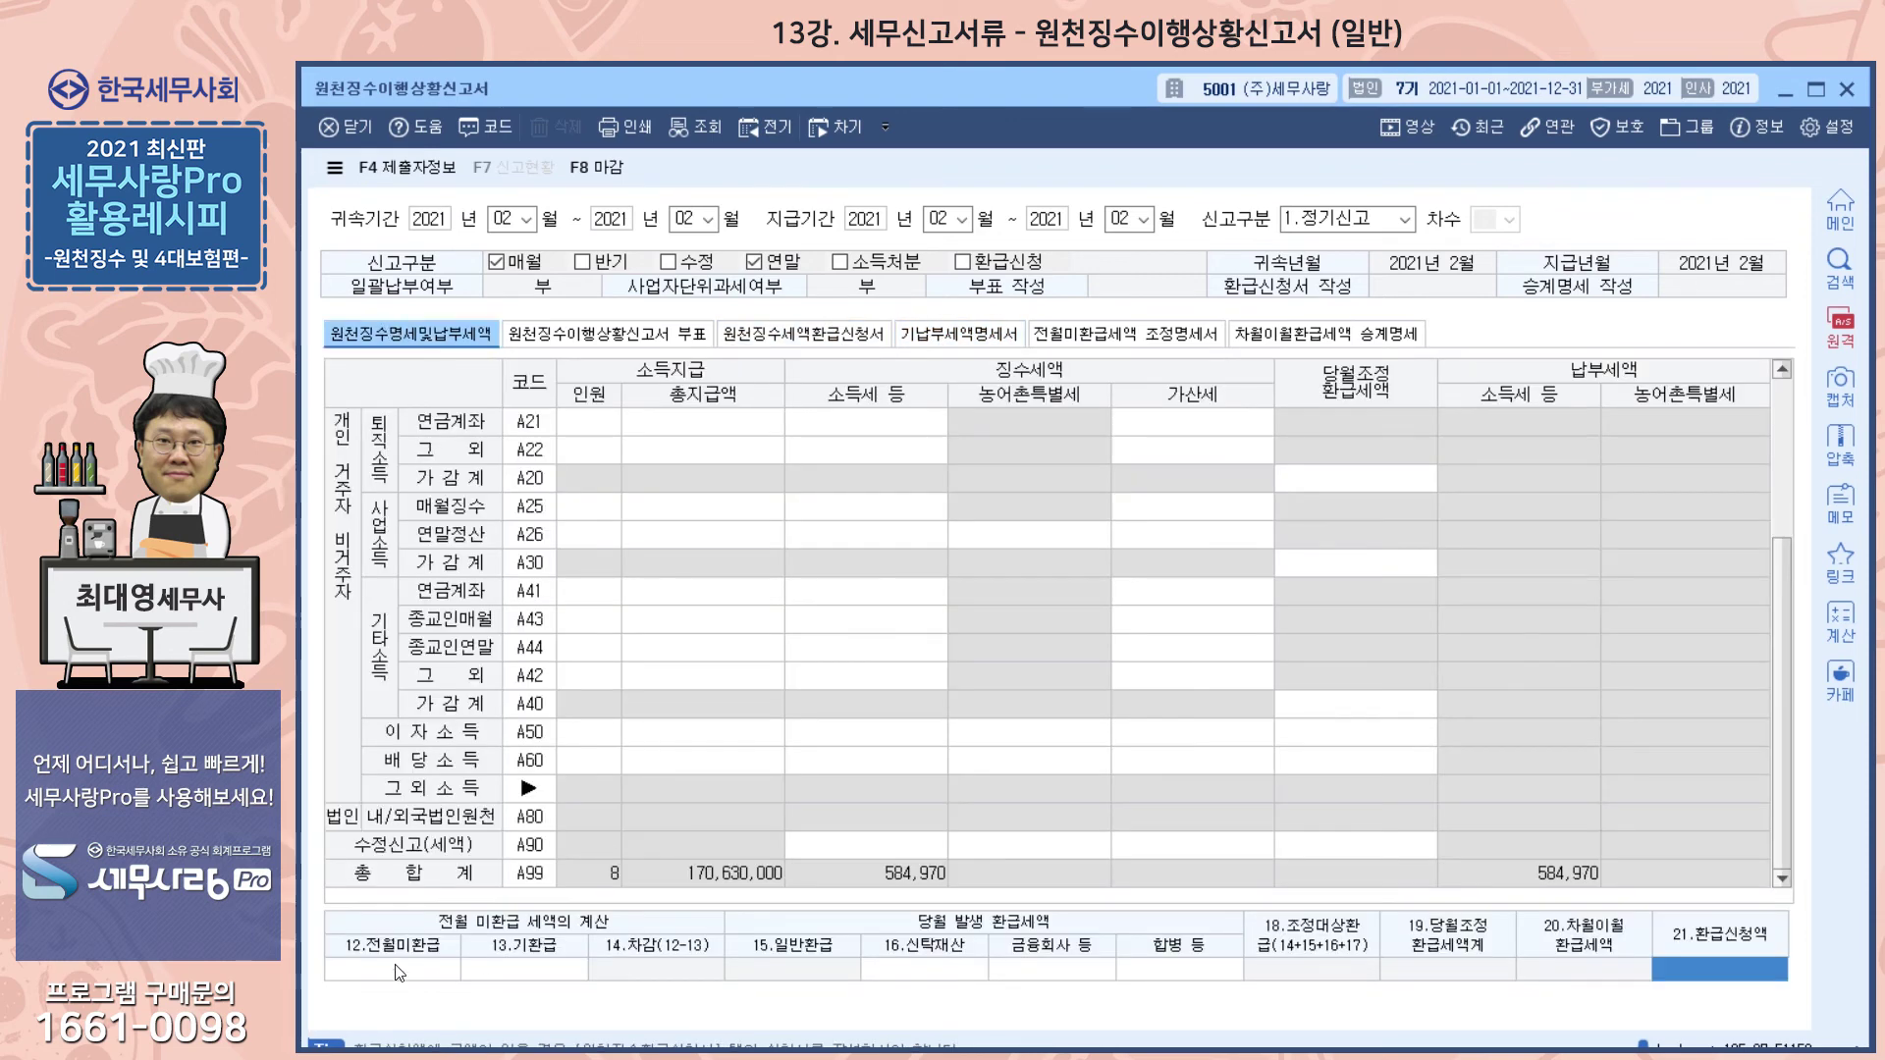
click(1139, 338)
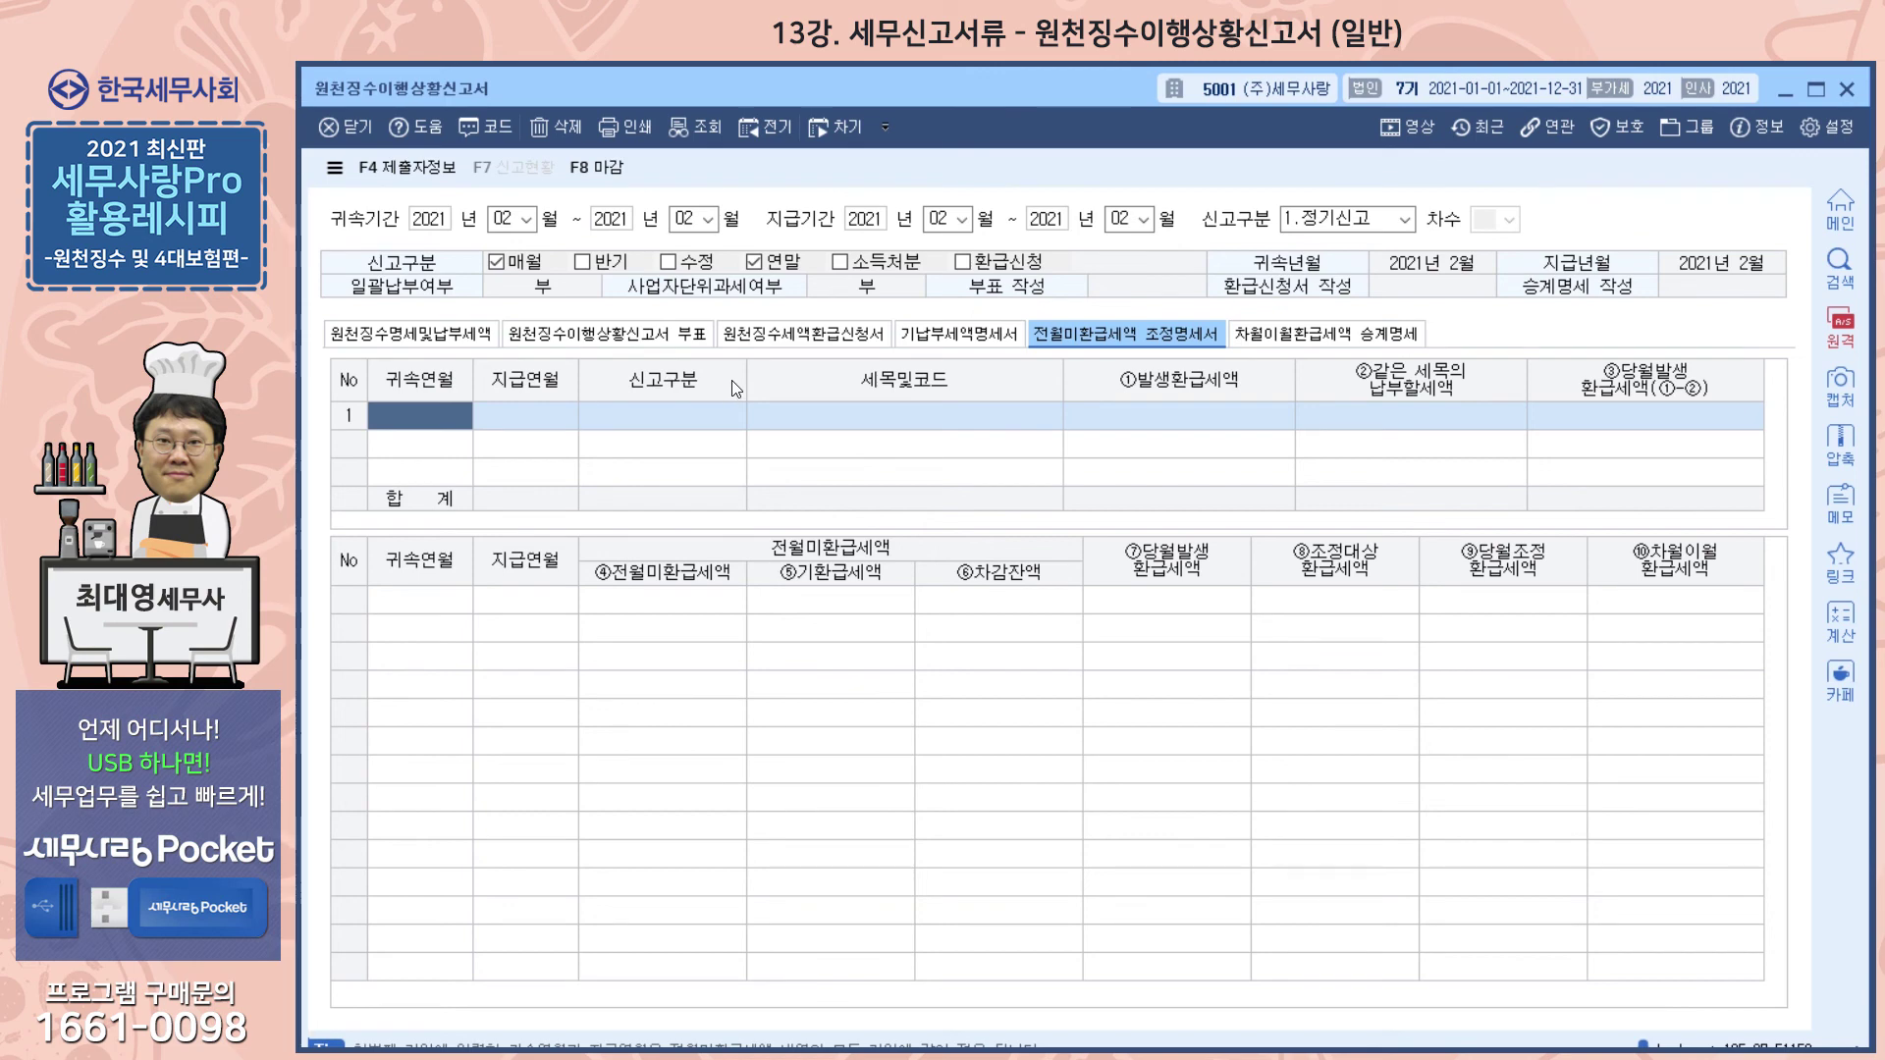
Step: Compare the columns of 차월이월환급세액 승계명세 with the 합병 등 refund field in 원천징수명세및납부세액, ending on the main statement
click(1292, 340)
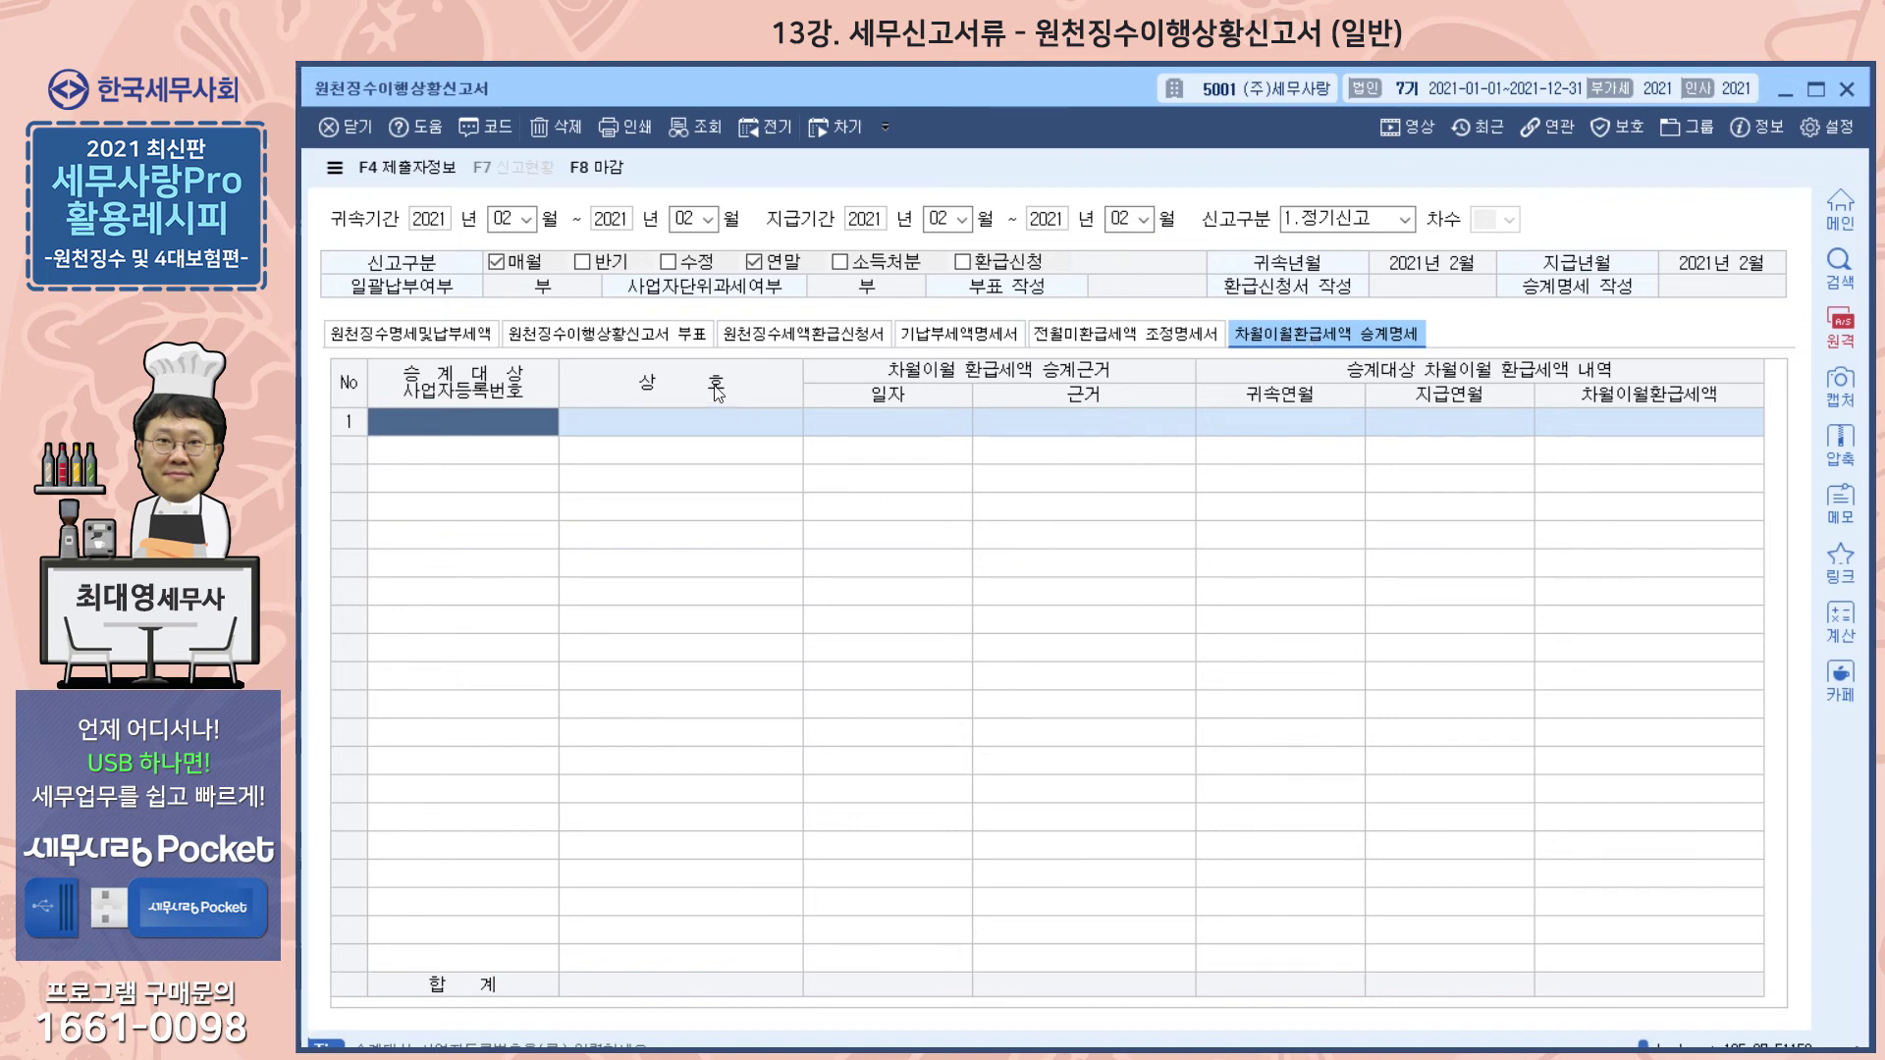
click(461, 332)
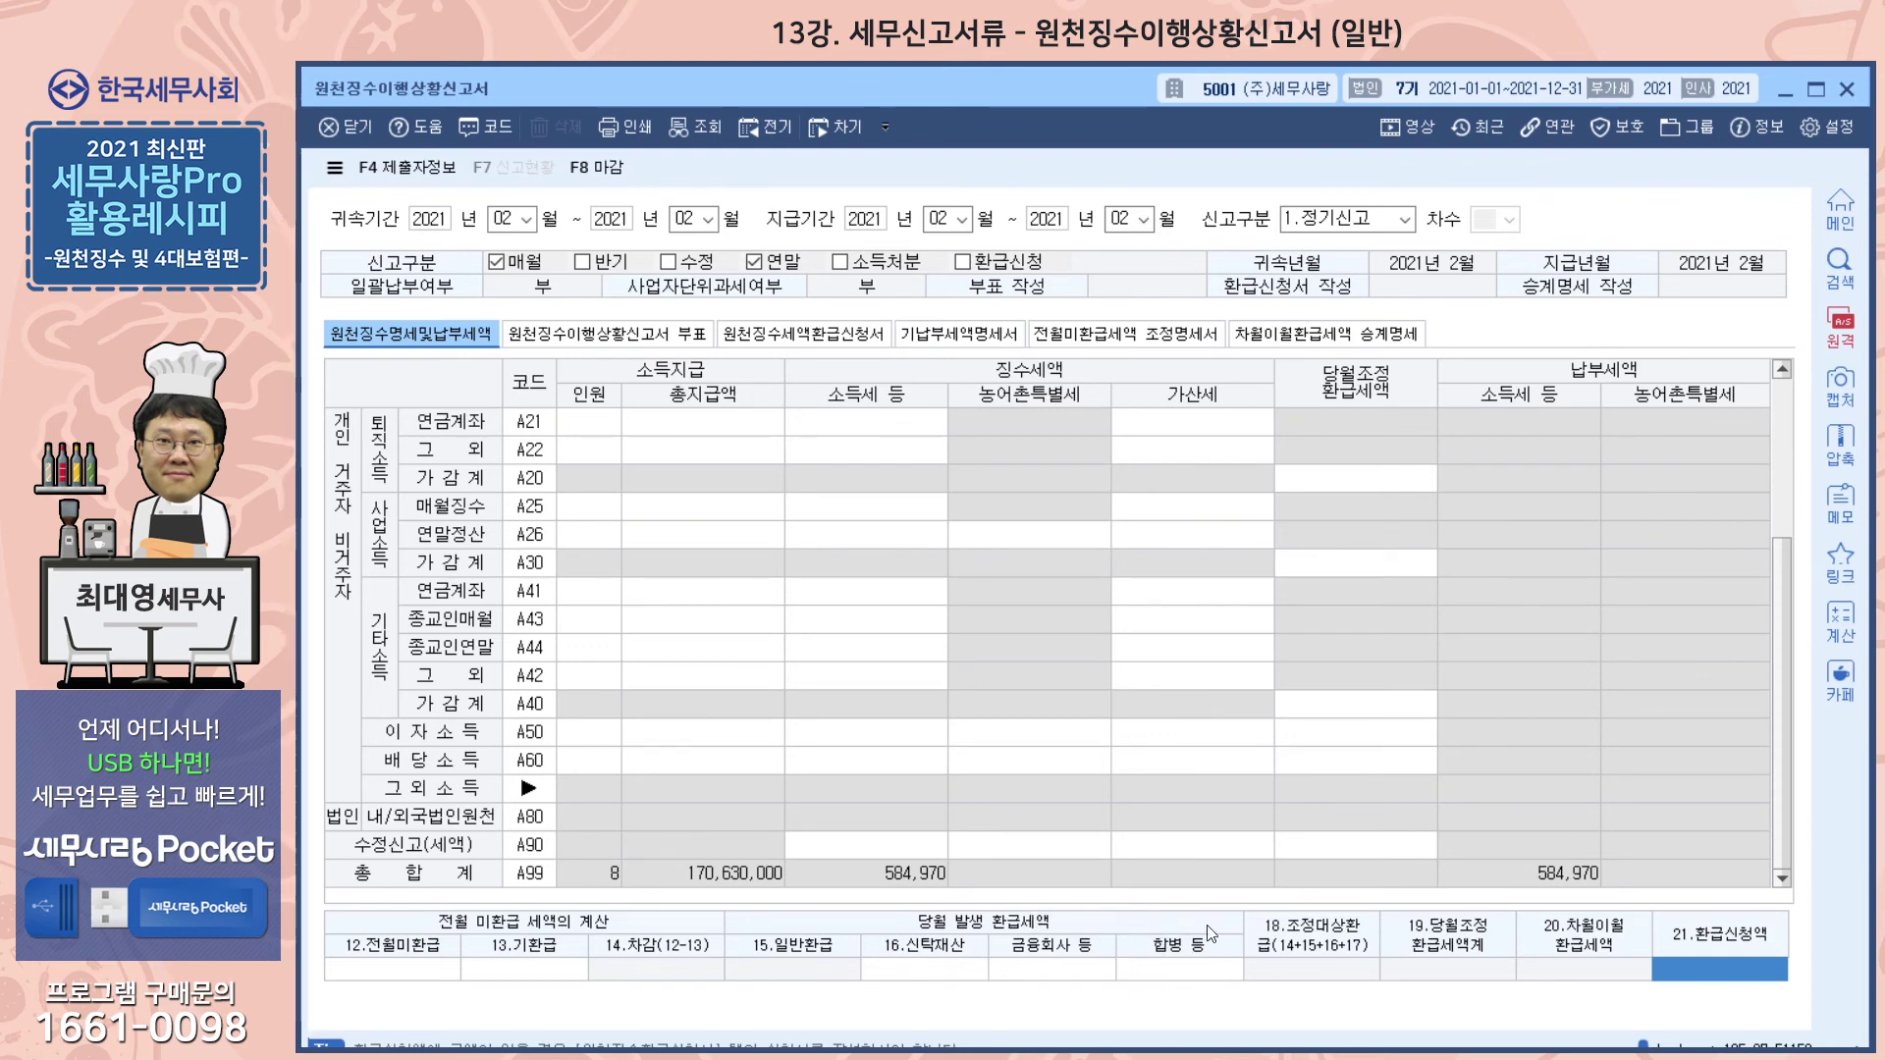
click(1267, 335)
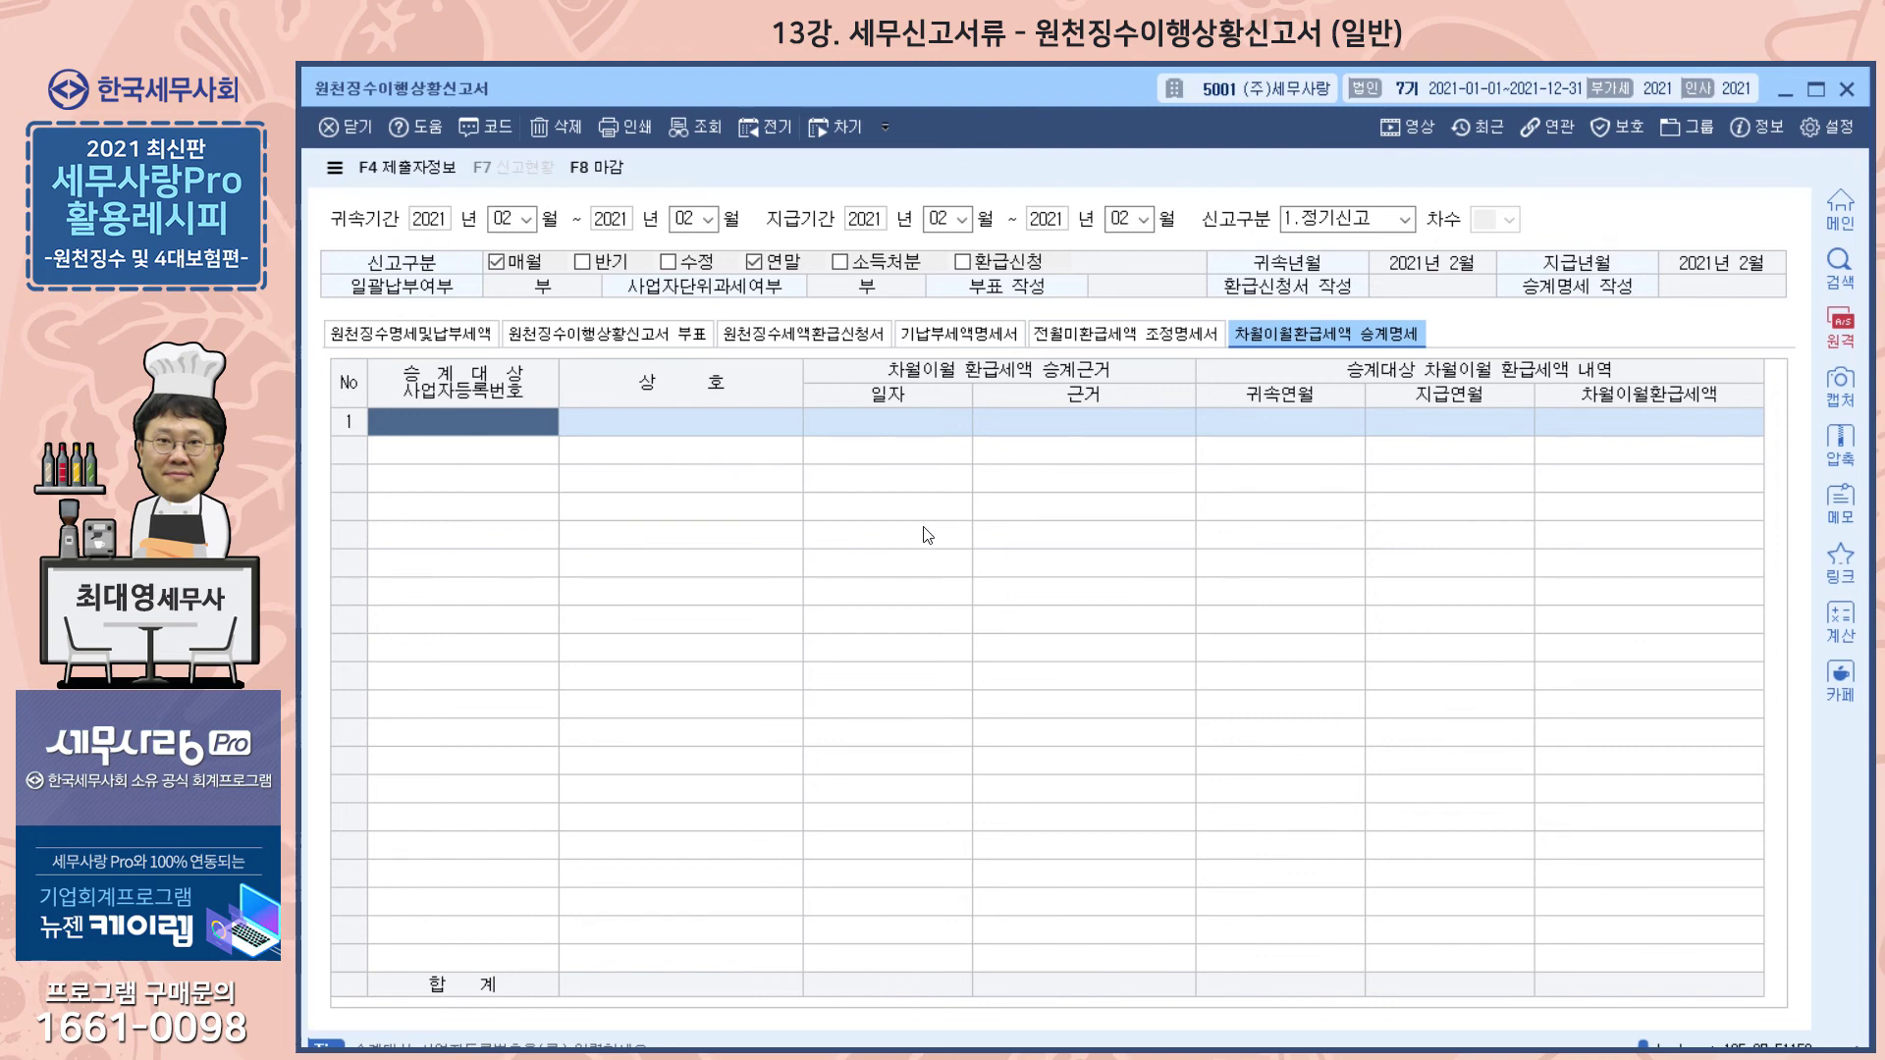
click(451, 337)
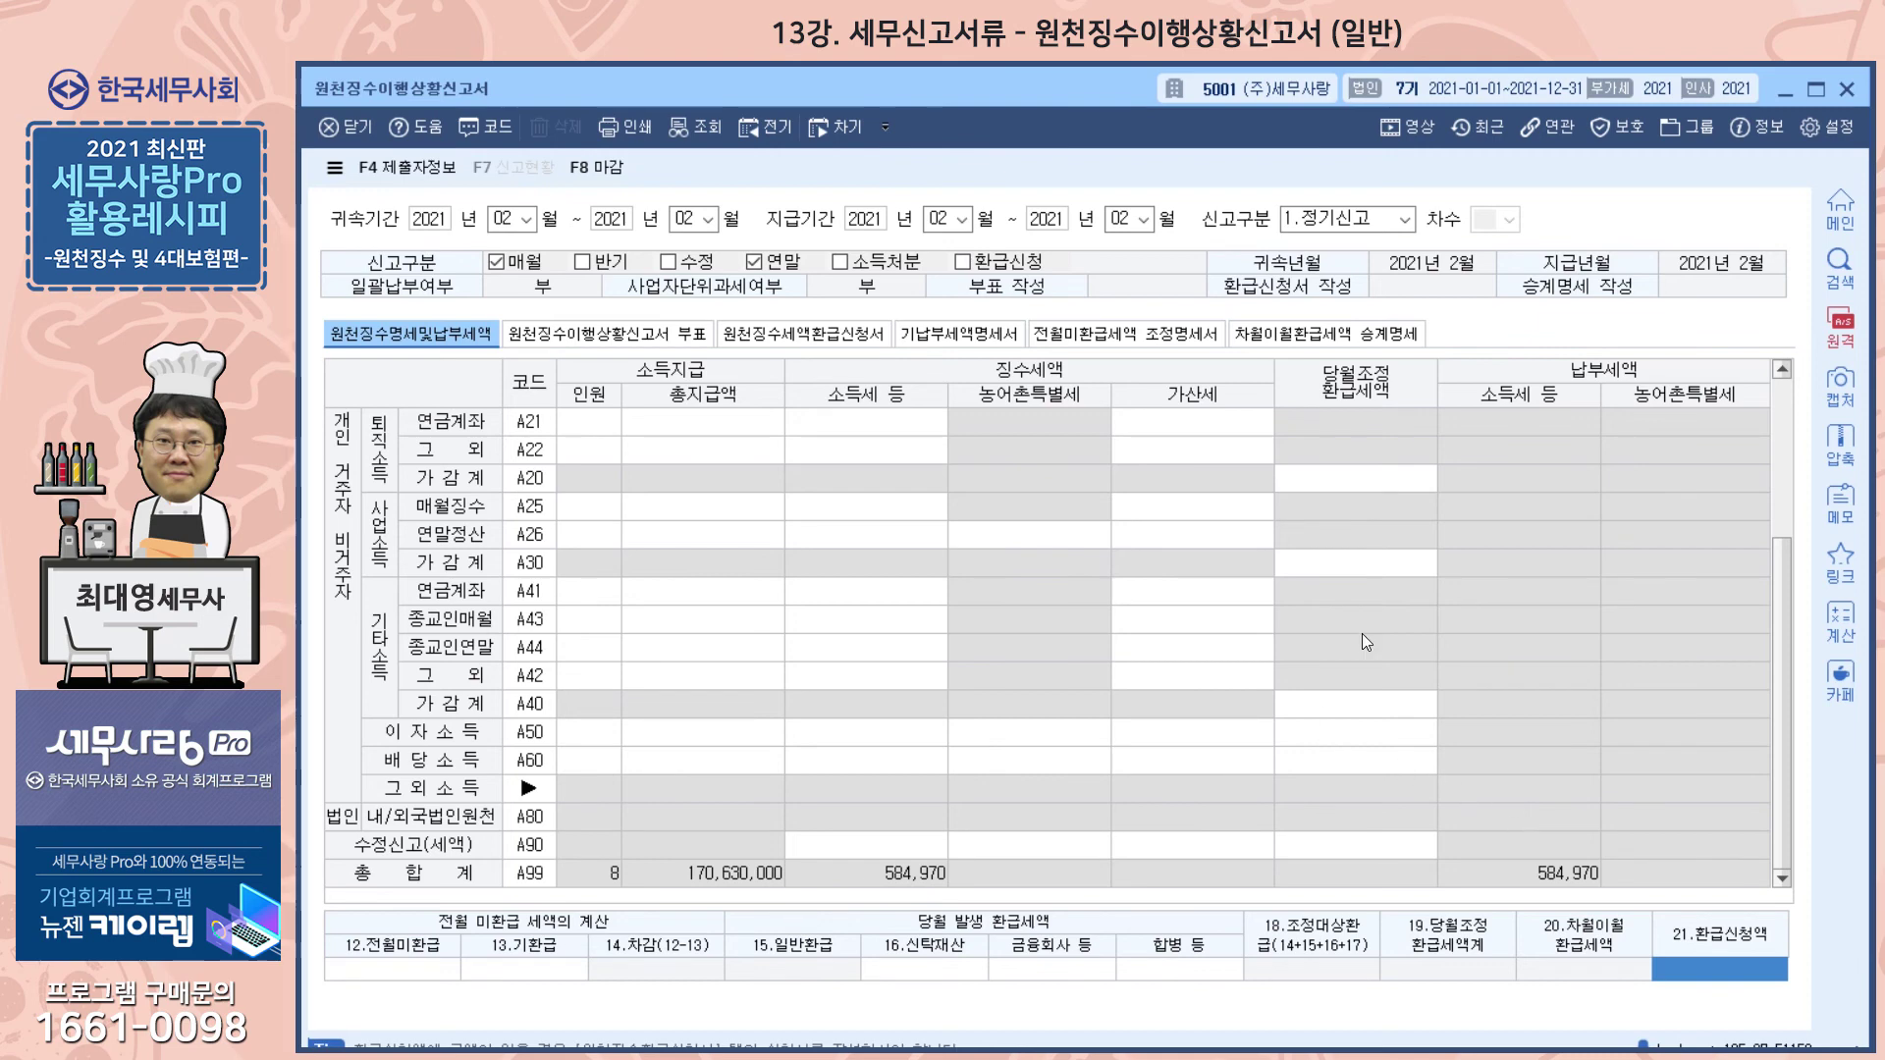
click(1281, 336)
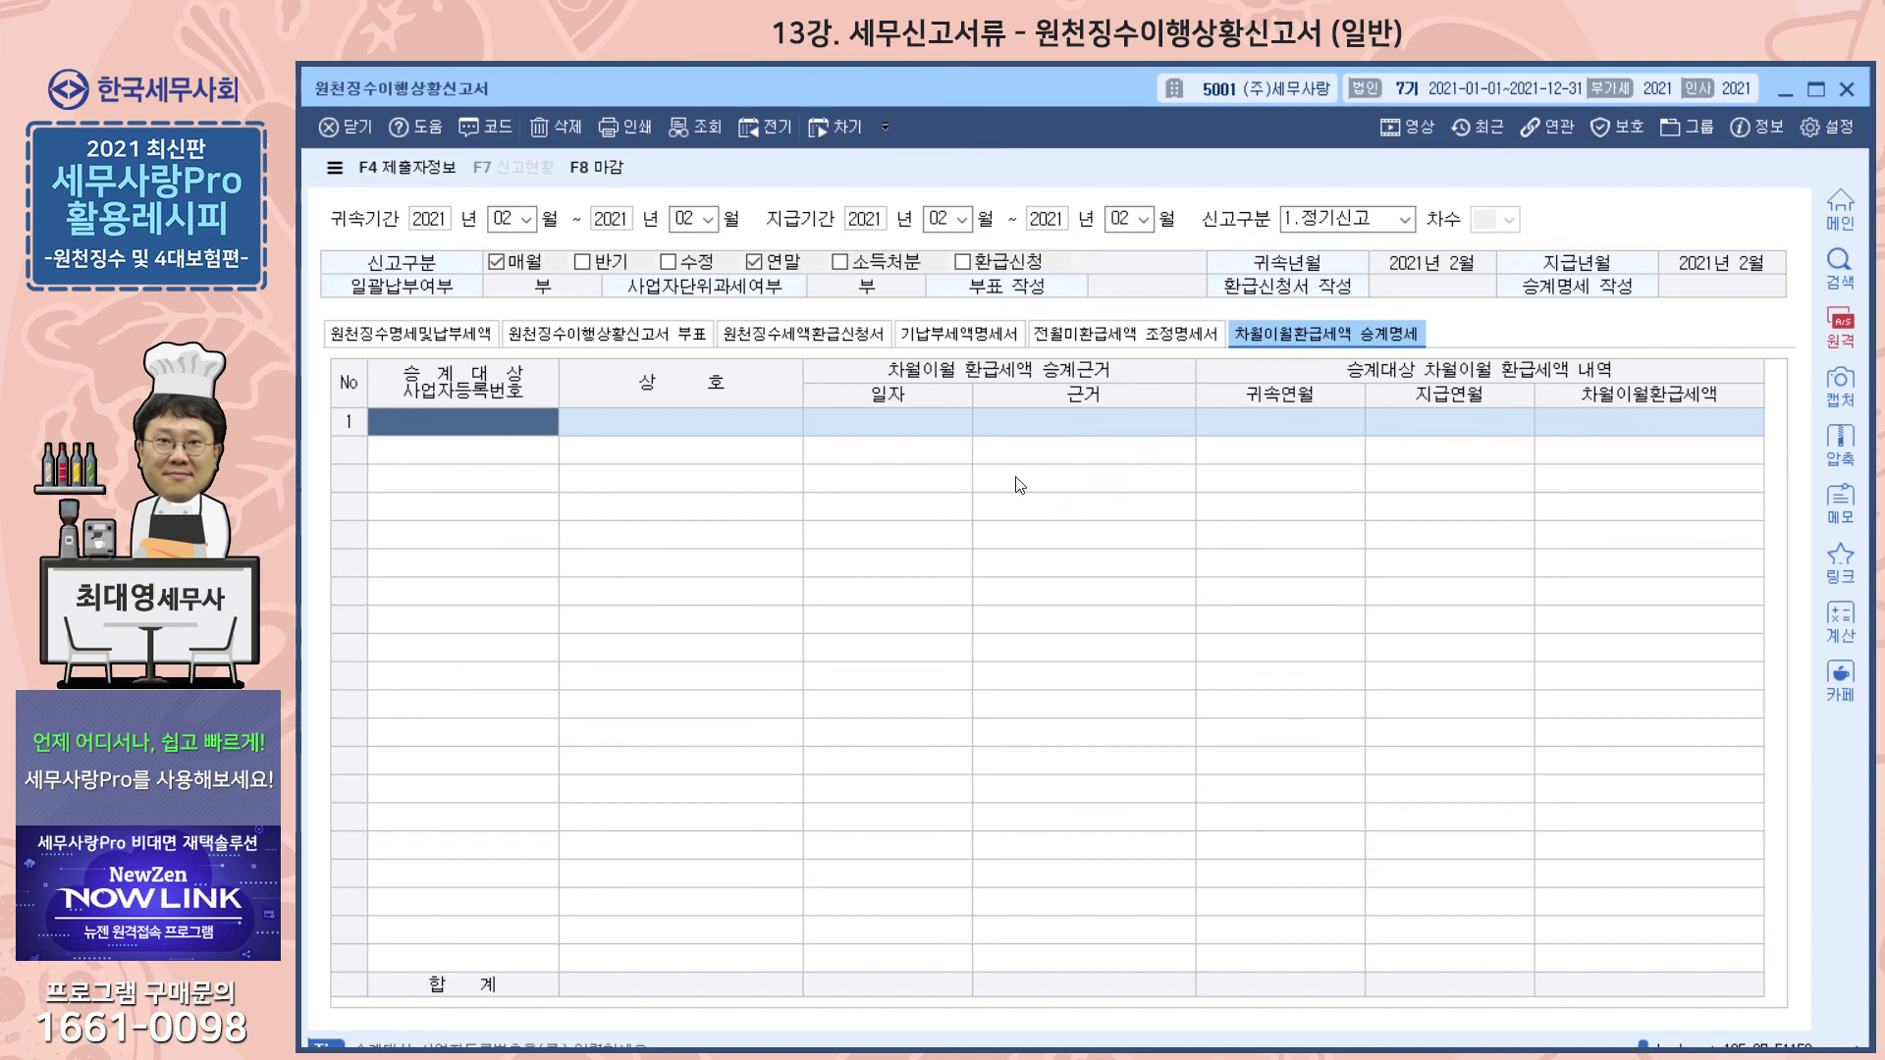
click(395, 335)
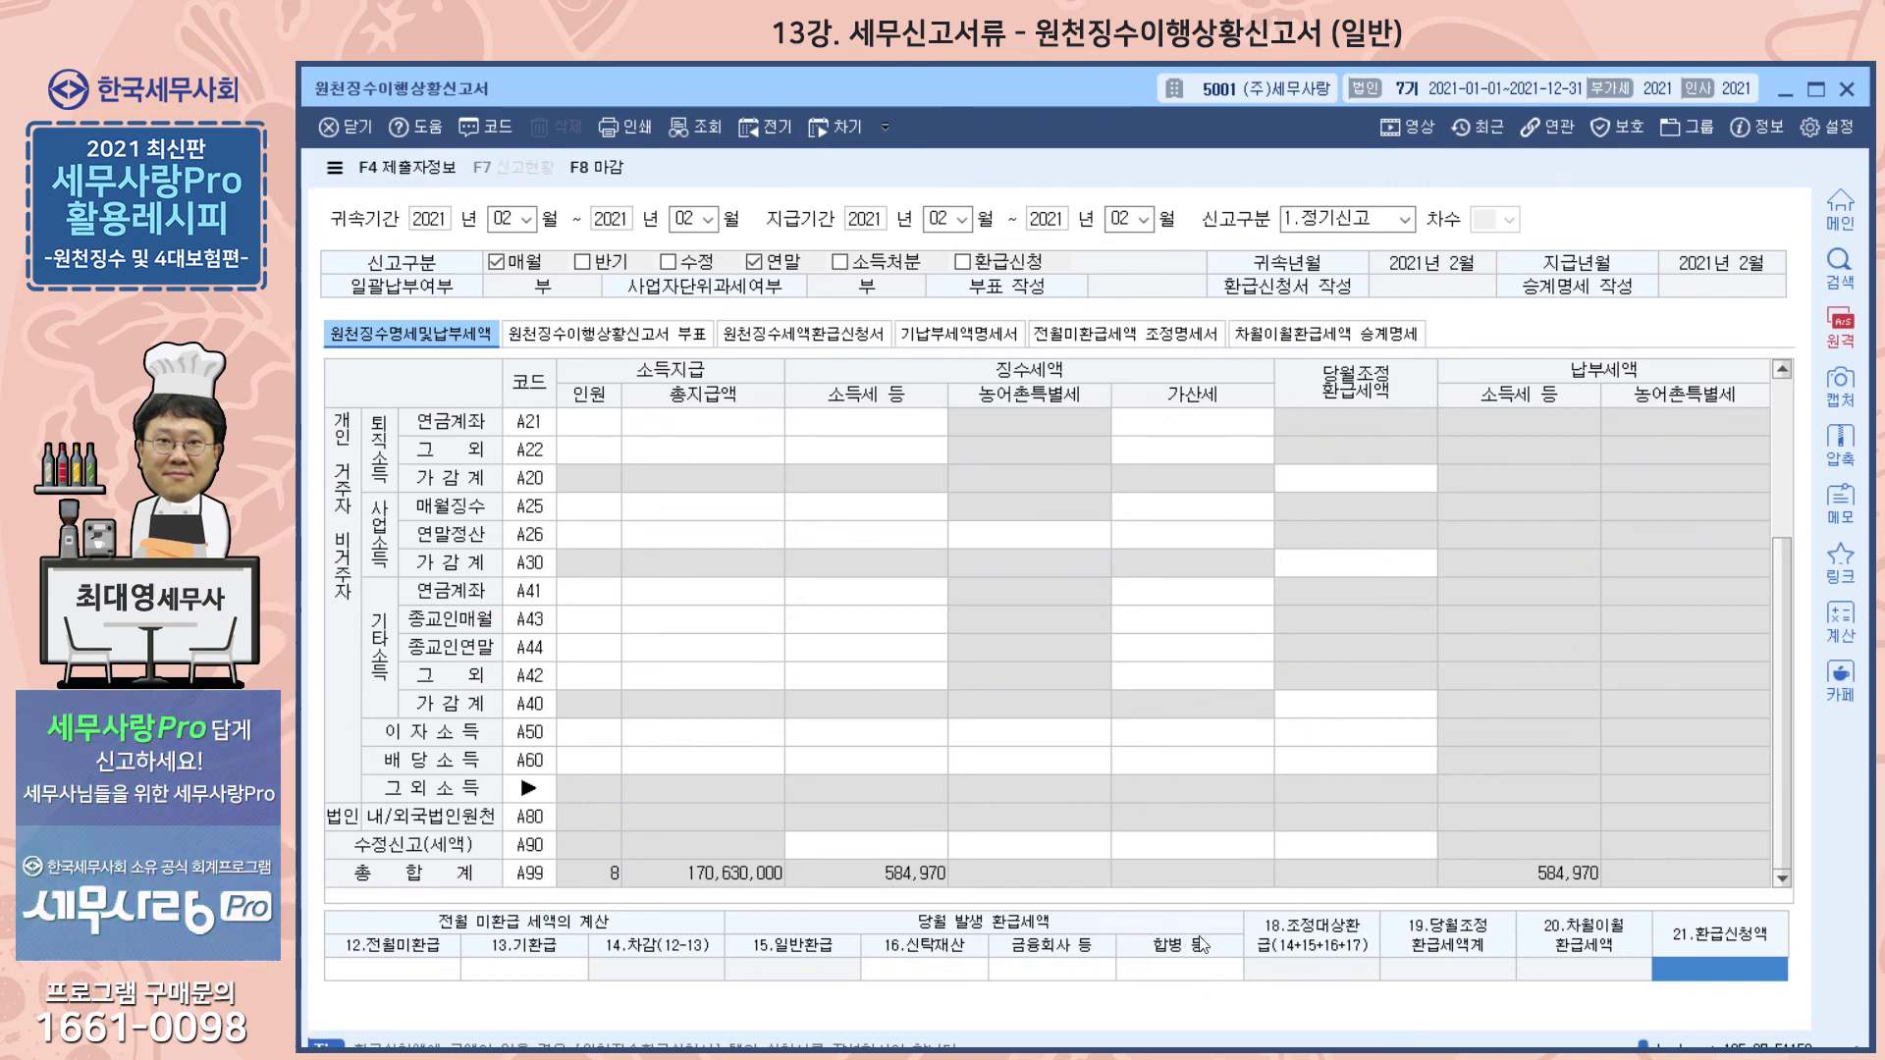
click(1287, 340)
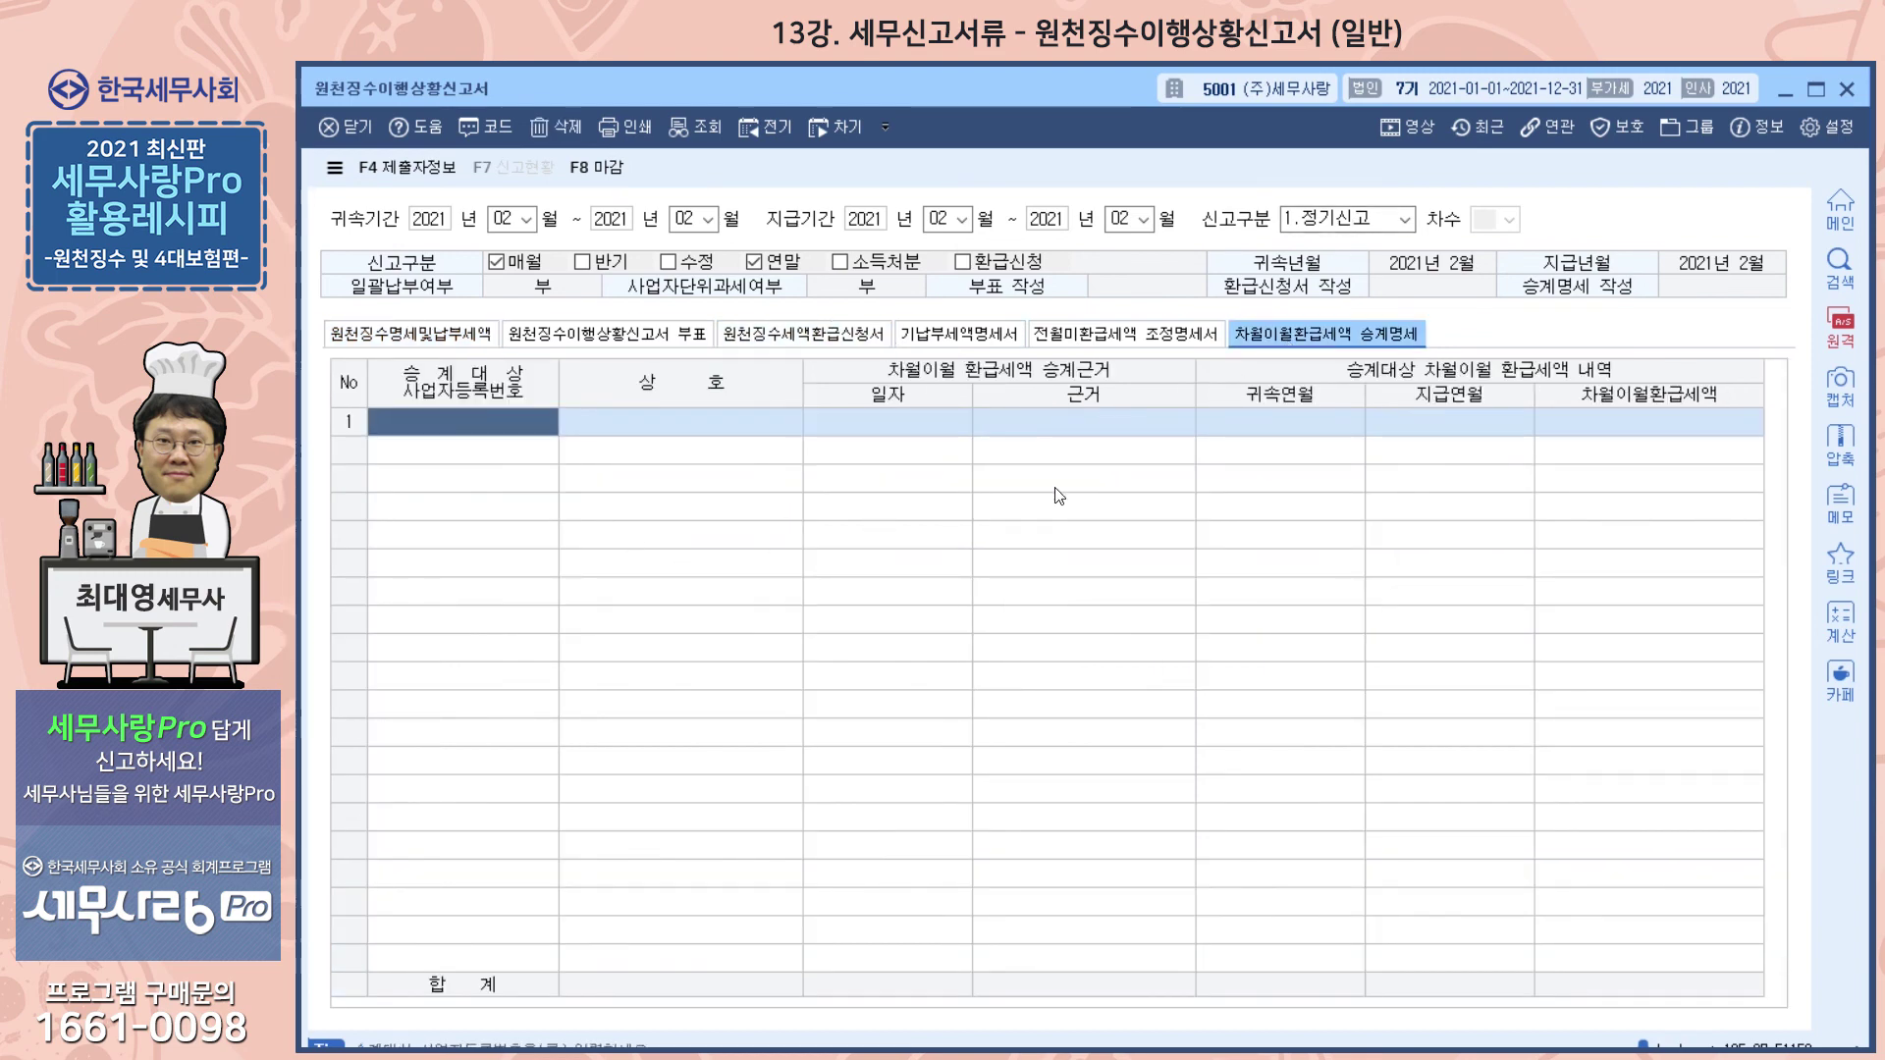
click(450, 316)
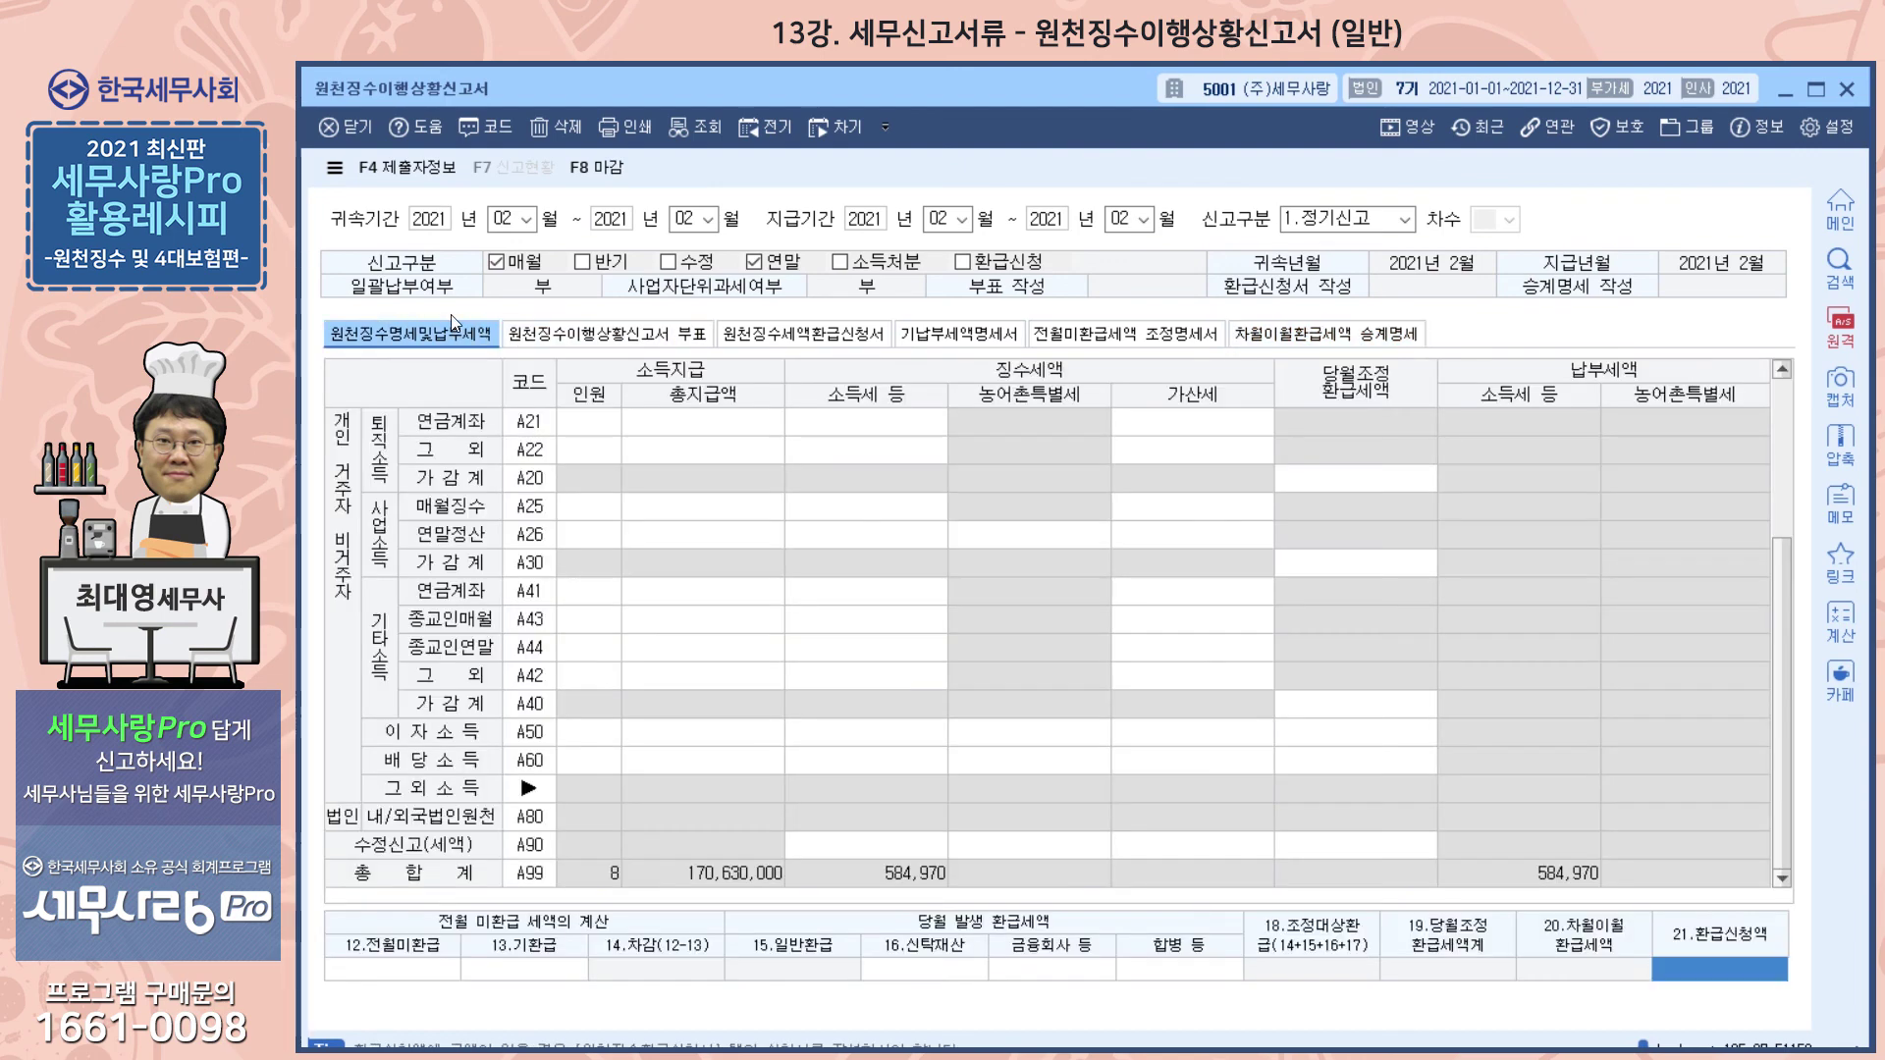